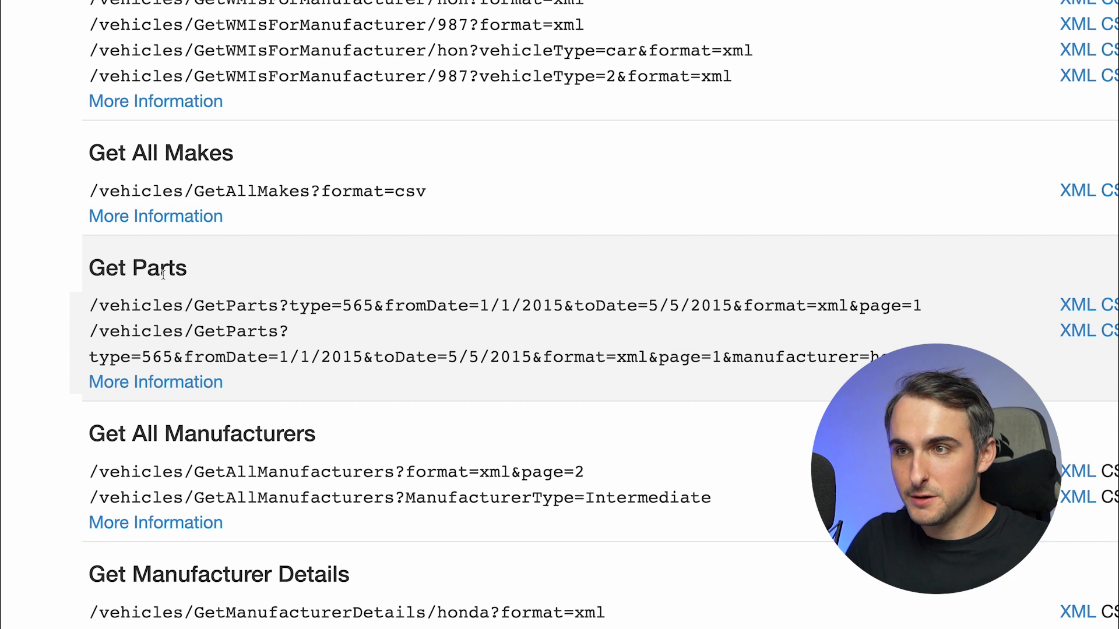
Step: Expand the Get Parts method's details and read its type, fromDate, toDate and manufacturer inputs
click(159, 389)
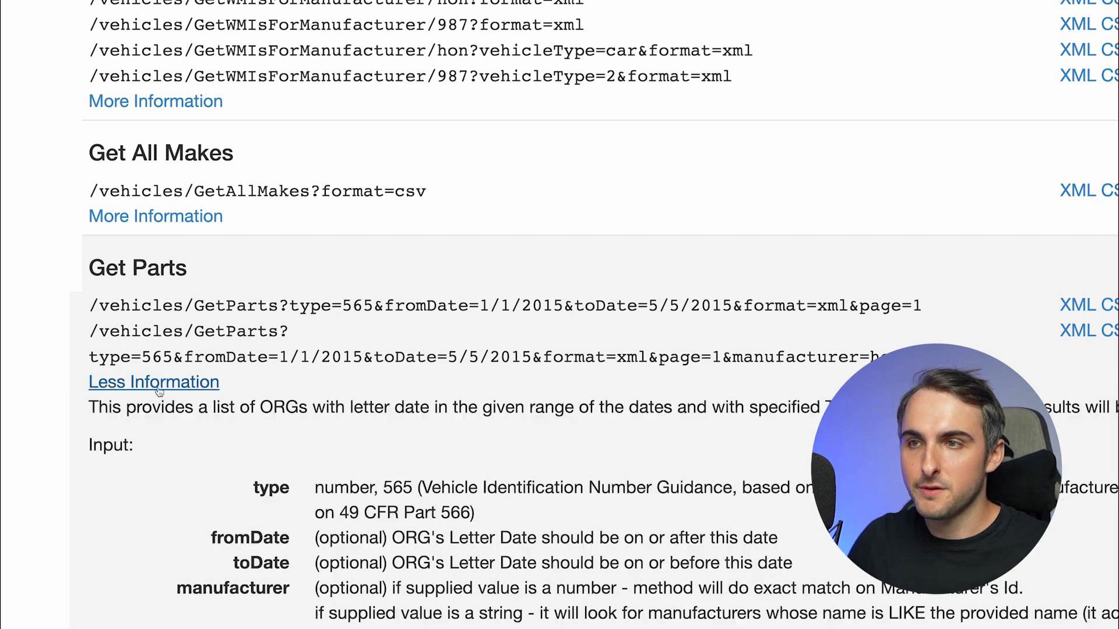
scroll(233, 379, down, 3)
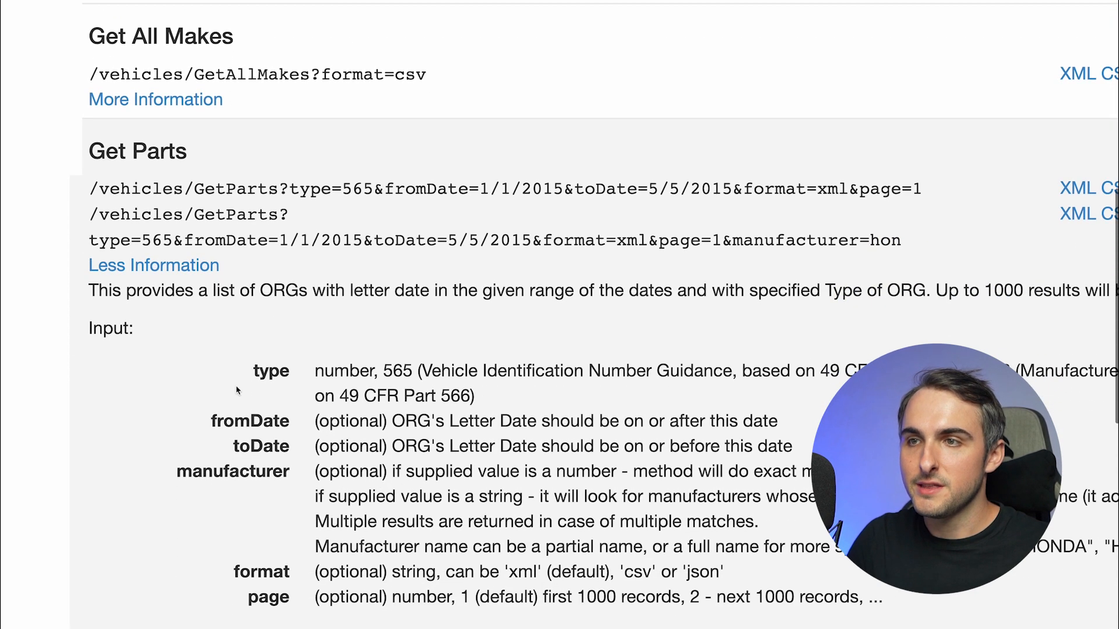
drag(272, 367, 358, 610)
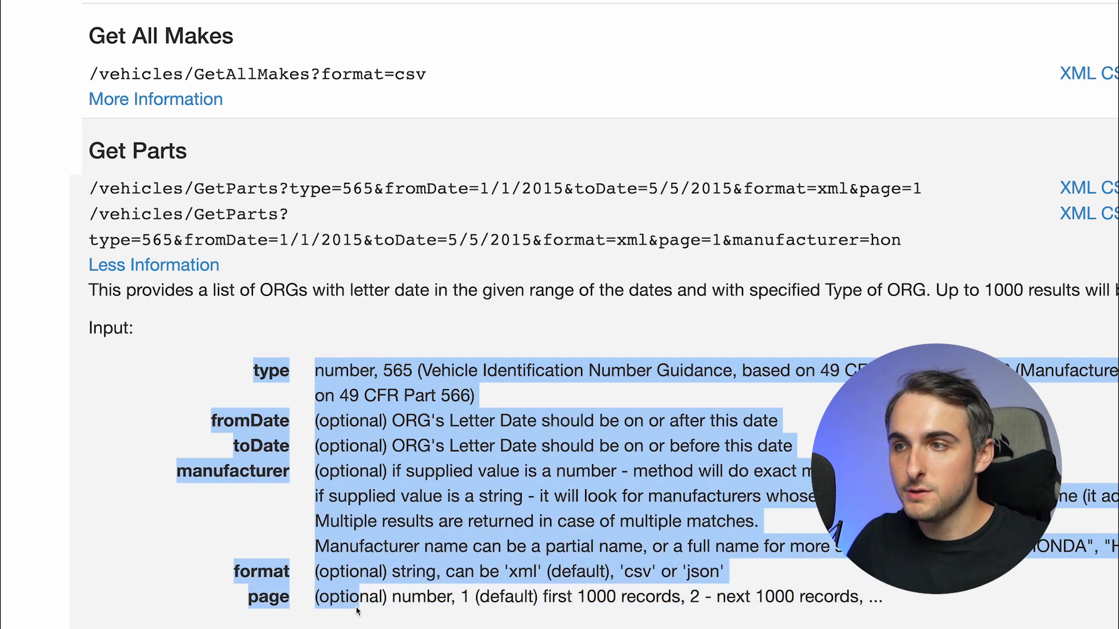
click(319, 524)
drag(222, 362, 411, 369)
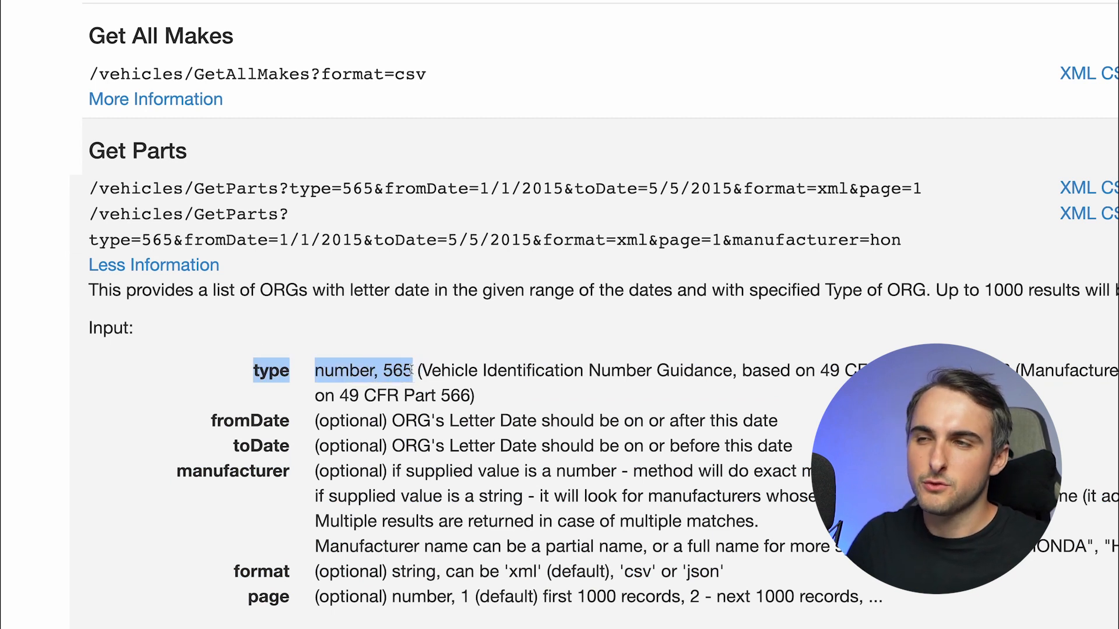
double_click(392, 362)
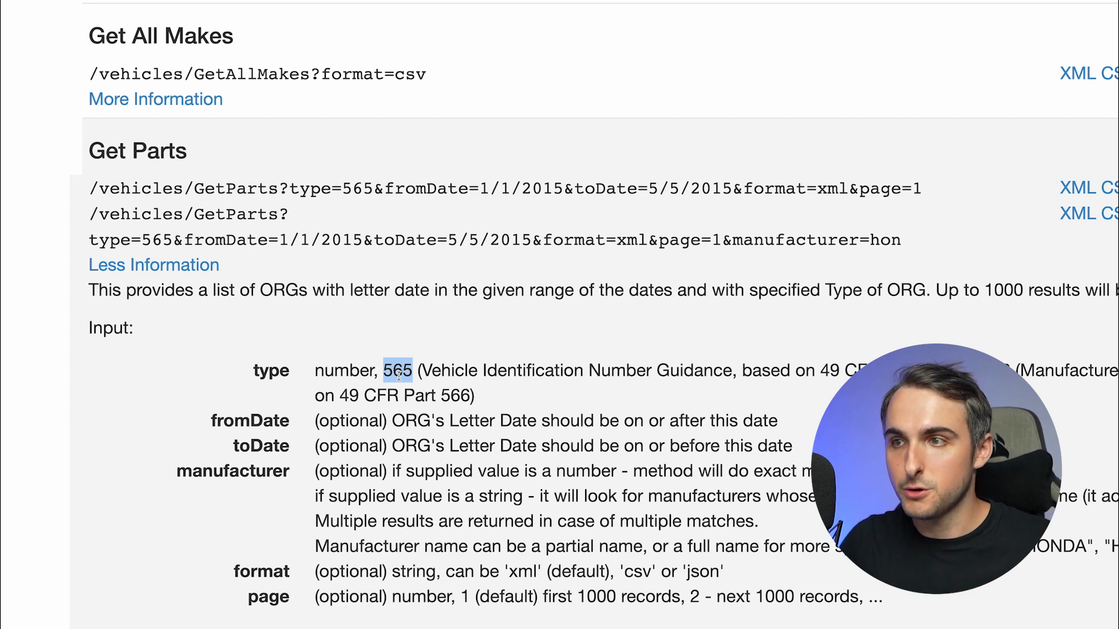
drag(309, 420, 552, 543)
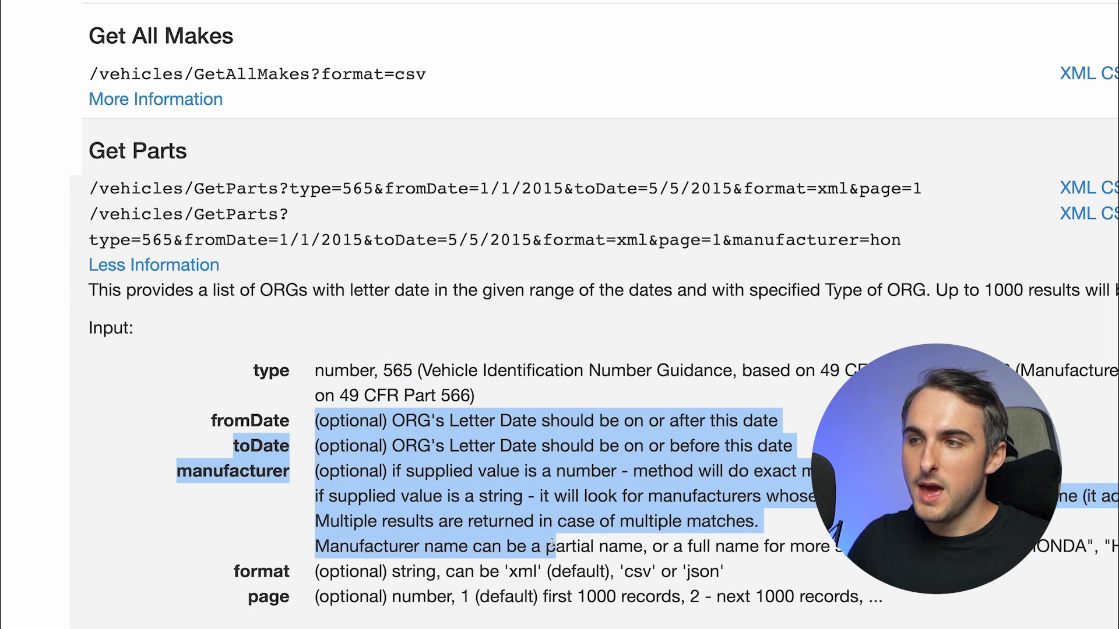
click(389, 460)
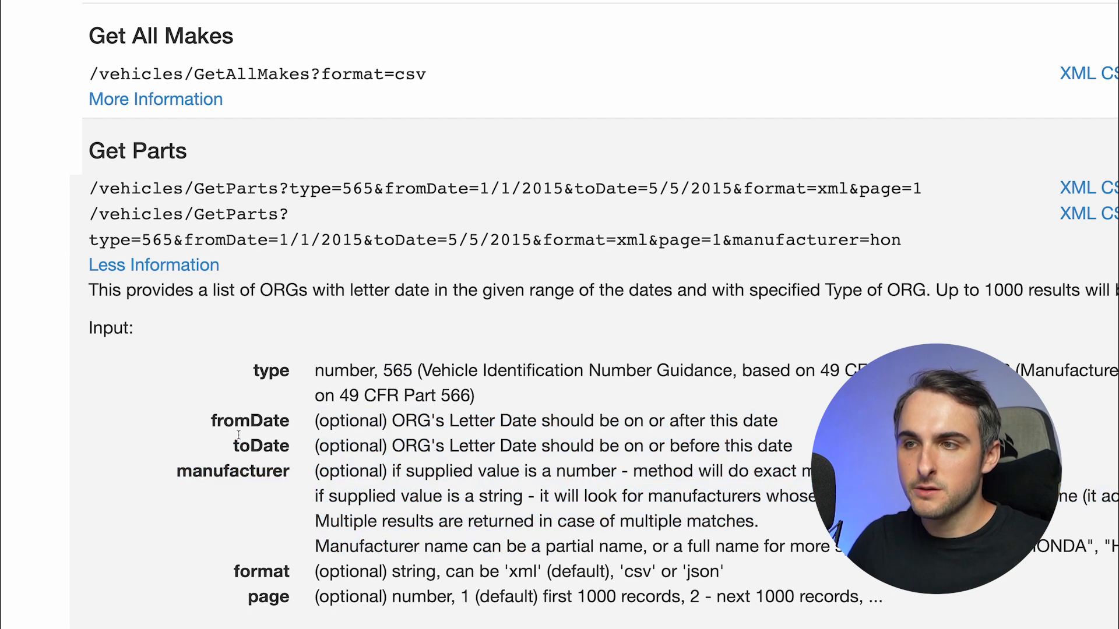
Step: Read the format and page inputs of the Get Parts method
scroll(266, 466, down, 1)
scroll(267, 466, down, 5)
double_click(267, 473)
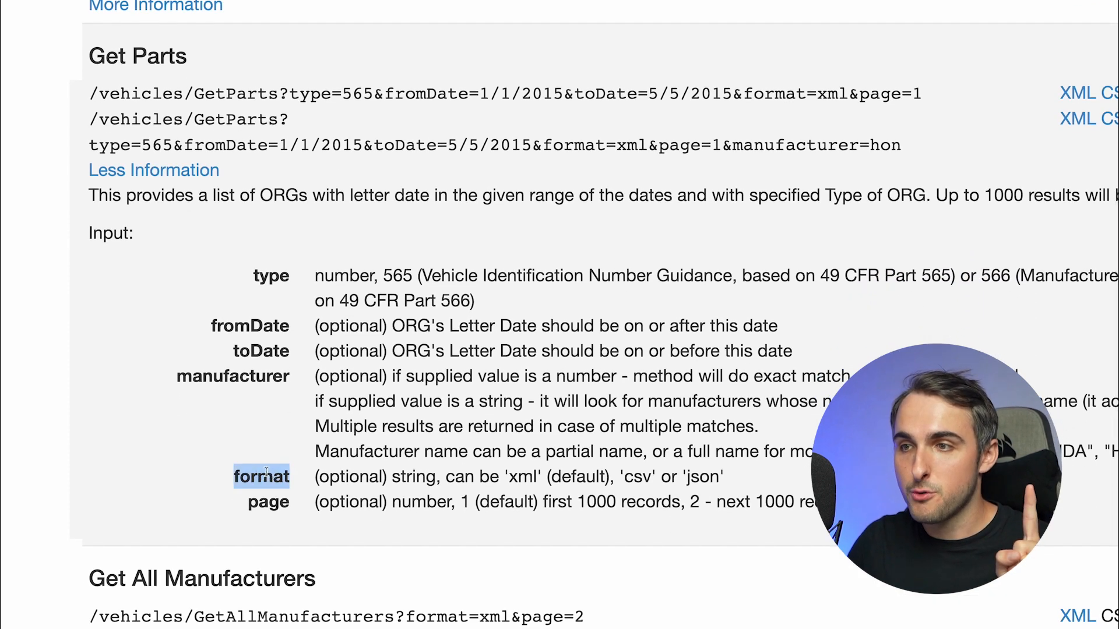
double_click(269, 502)
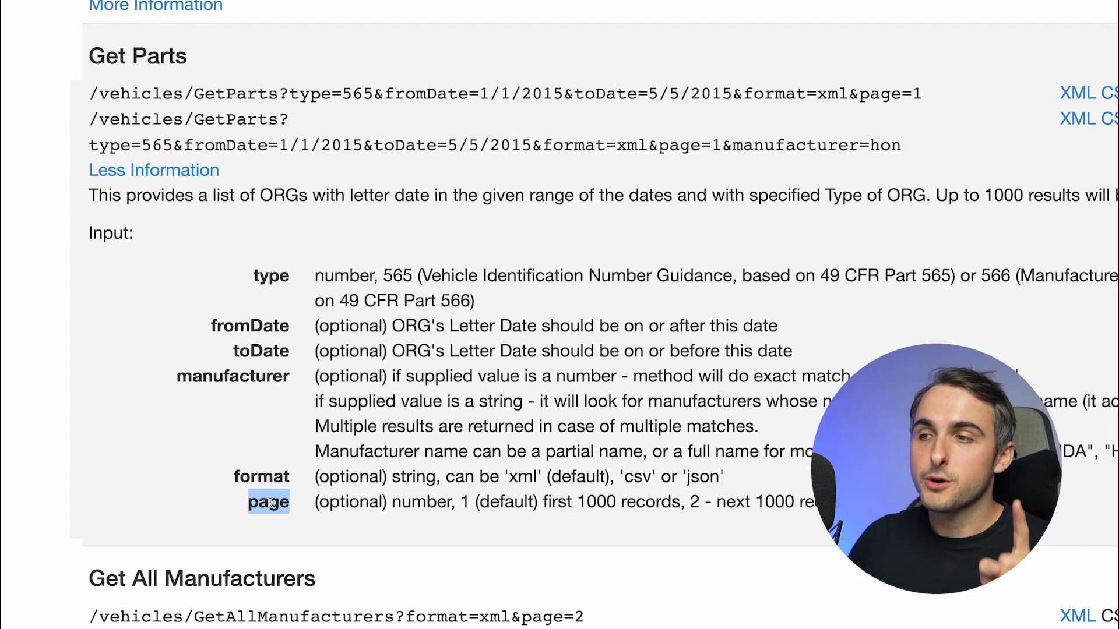
click(219, 475)
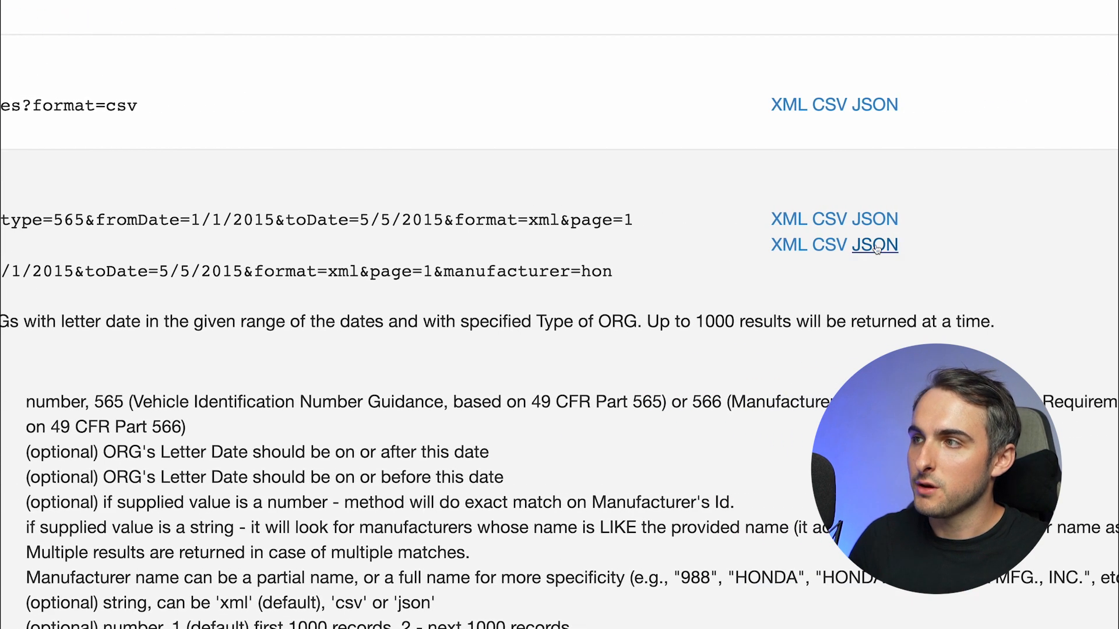
Step: Open the JSON sample output of the Get Parts request with manufacturer=hon and examine the returned data
click(876, 245)
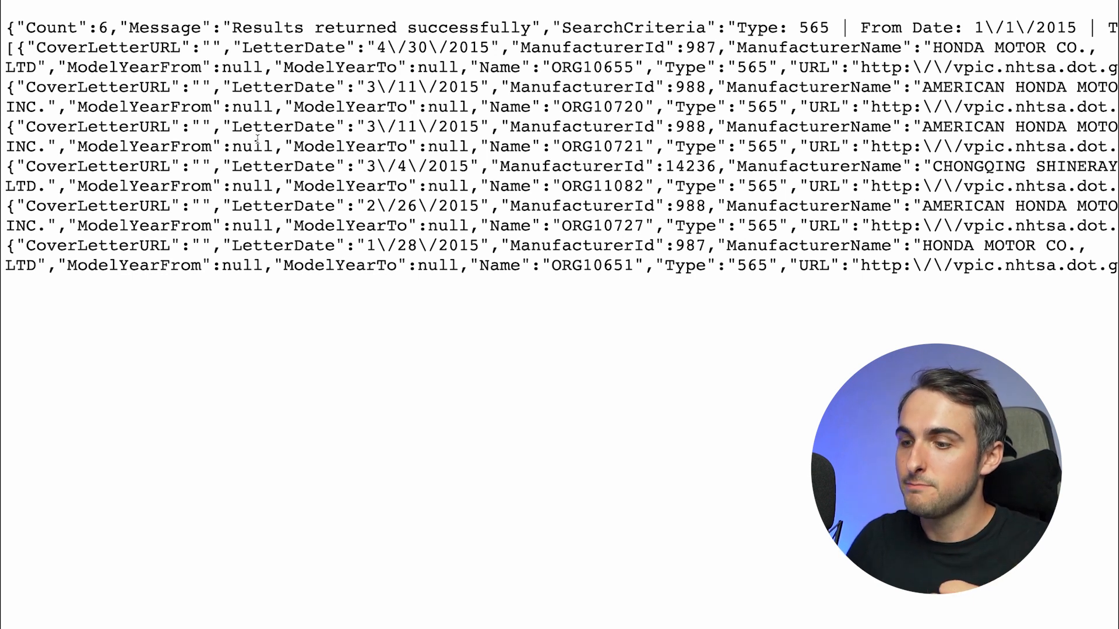
scroll(320, 226, down, 5)
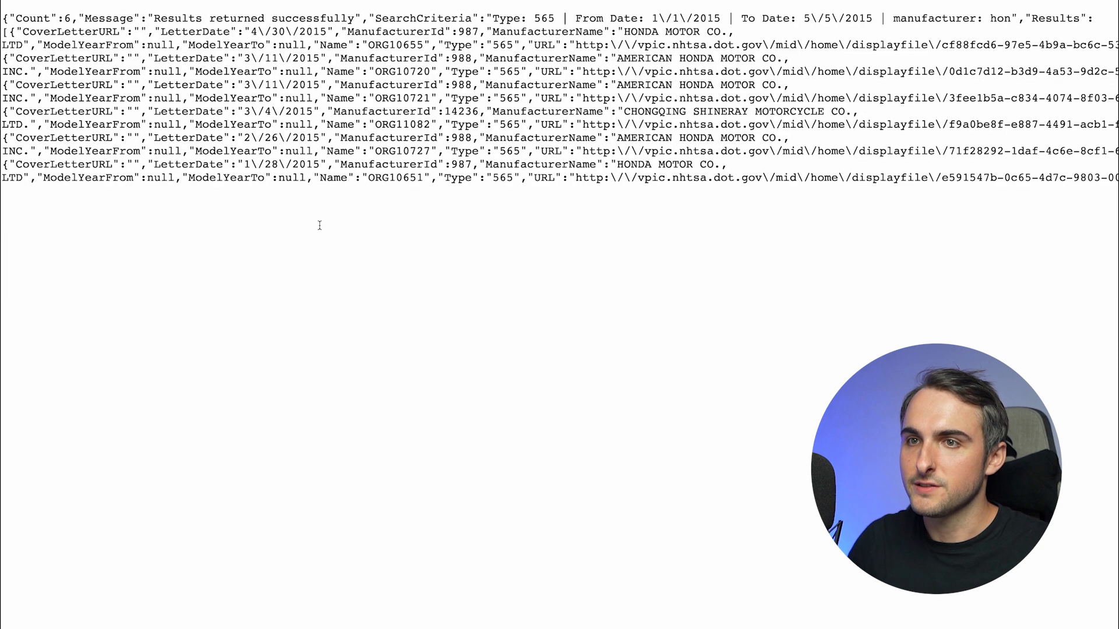
Step: Return to the tutorial notes and review the "2. The API" section
key(ctrl+shift+Tab)
key(ctrl+shift+Tab)
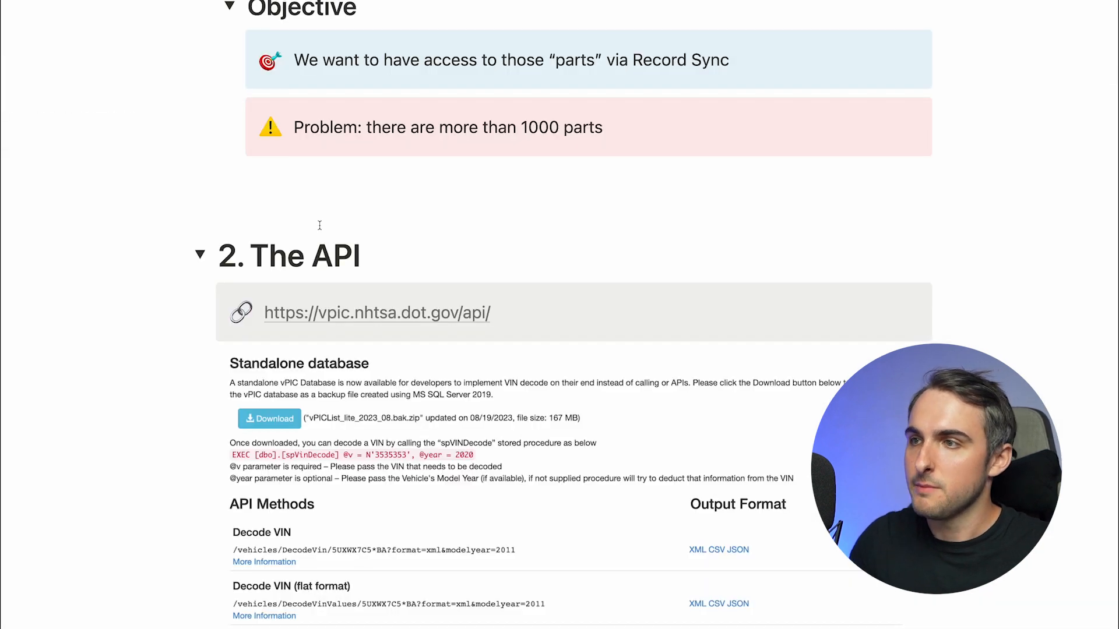
scroll(472, 459, down, 3)
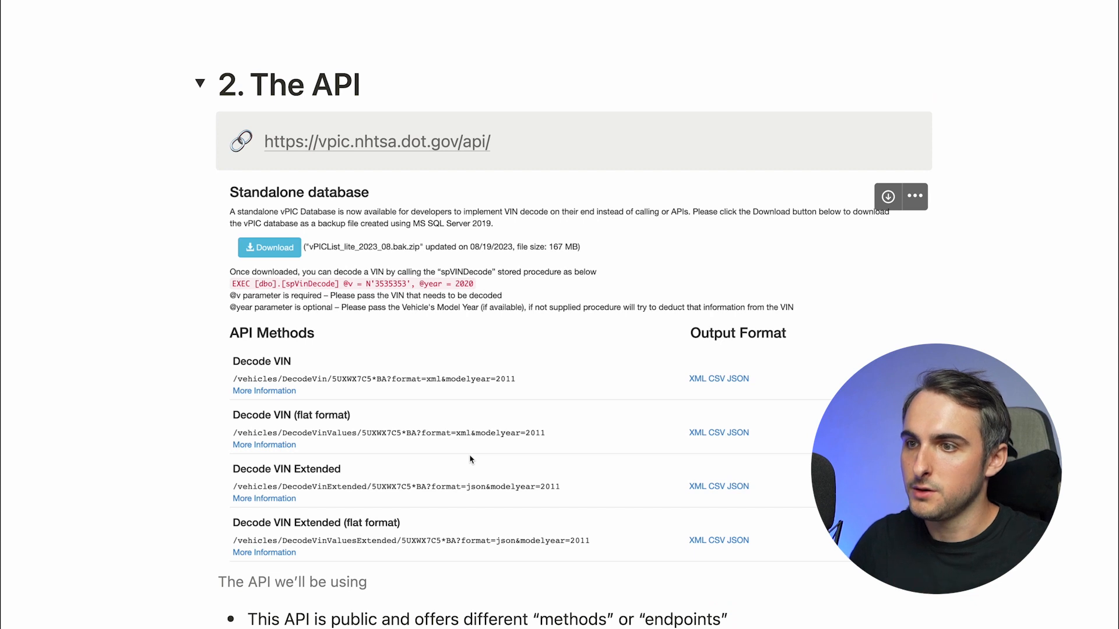
scroll(472, 458, down, 2)
scroll(470, 456, up, 2)
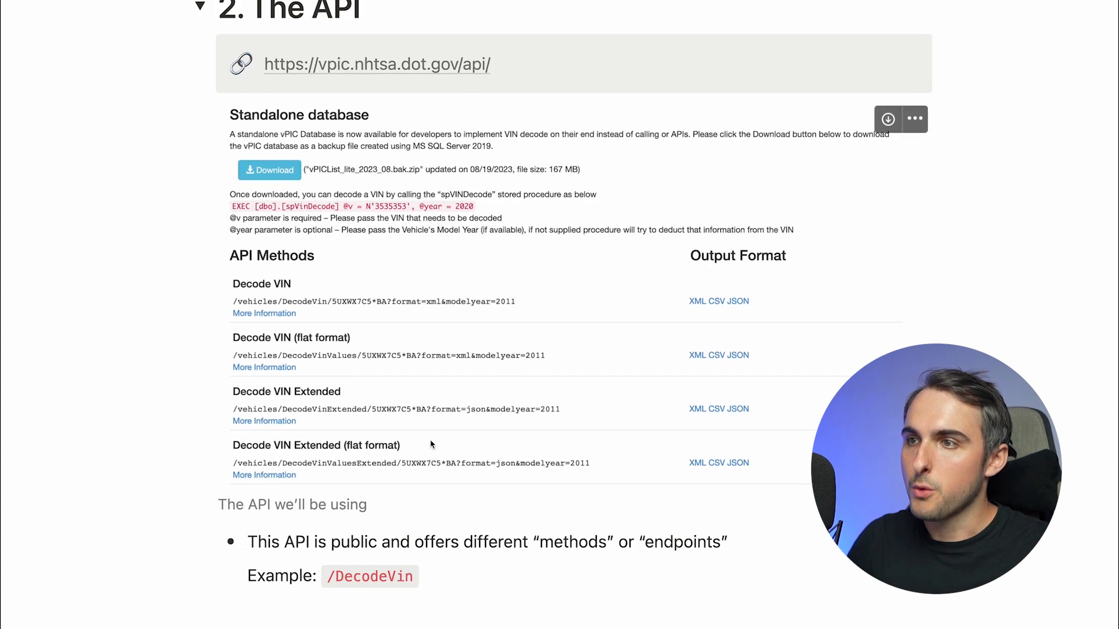
scroll(414, 386, down, 3)
scroll(413, 387, up, 5)
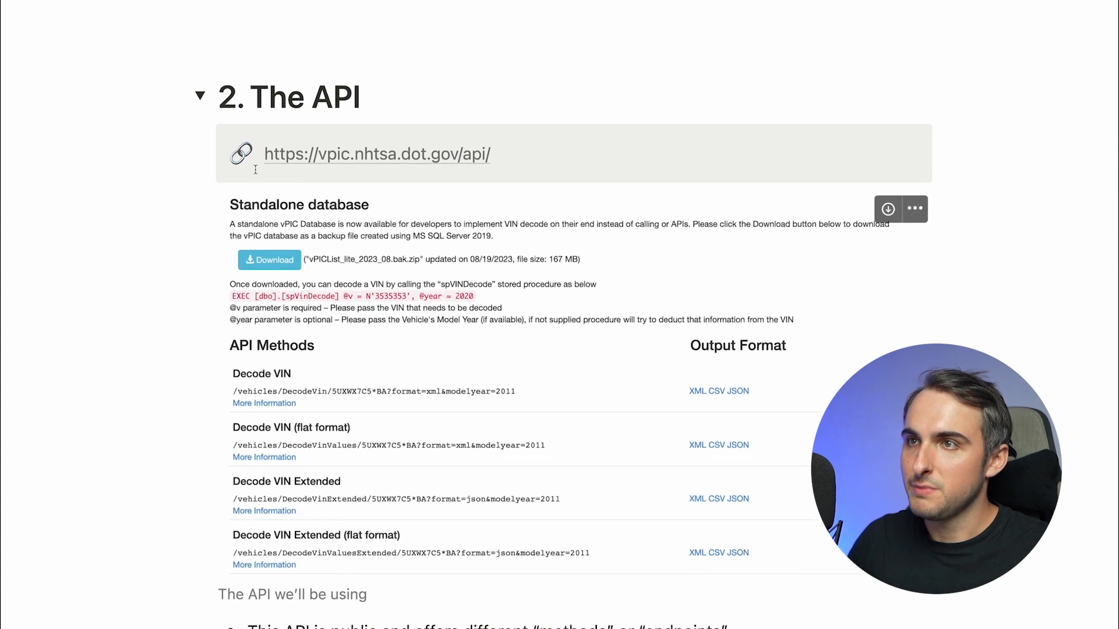
Step: Collapse "2. The API" in the notes, then reload the page with "3. What we'll build" collapsed as well
click(200, 100)
click(199, 325)
scroll(302, 390, down, 1)
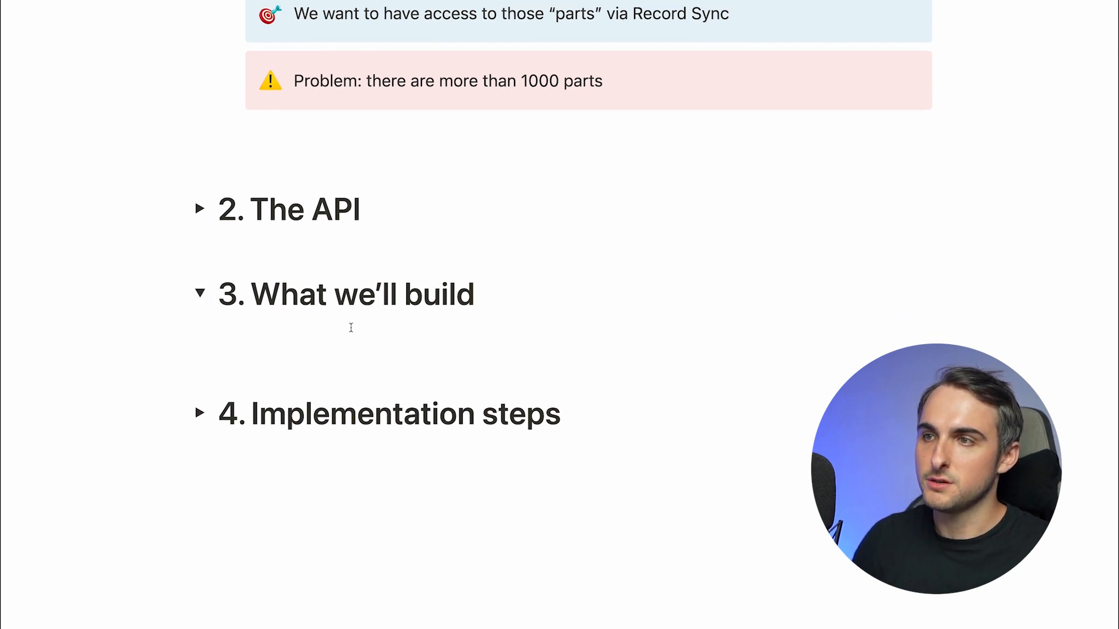
scroll(349, 327, up, 2)
click(182, 358)
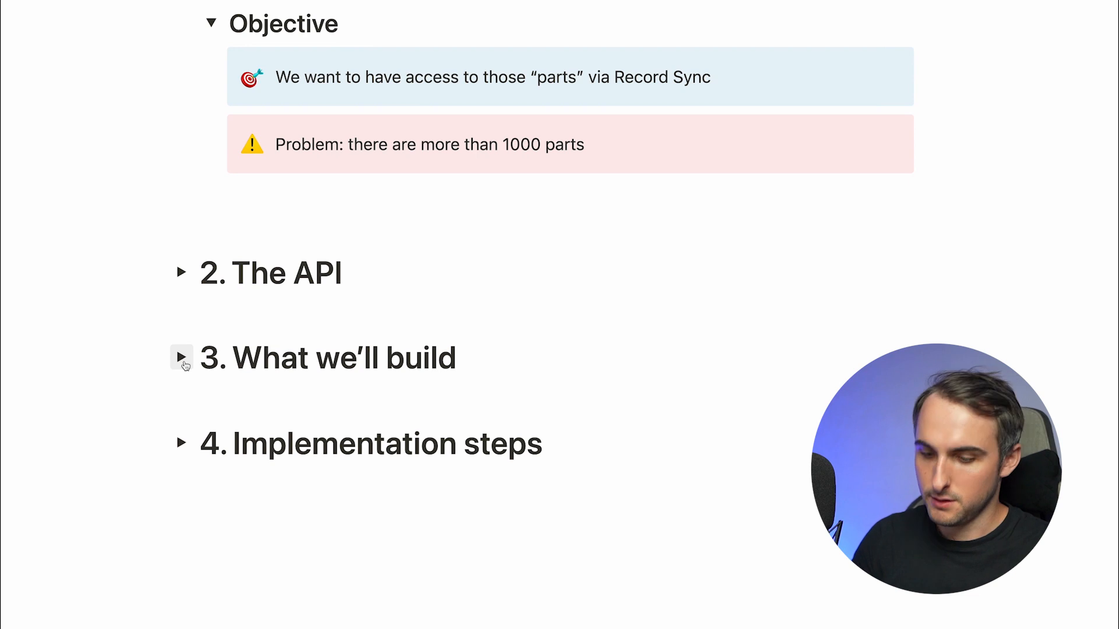
key(super+r)
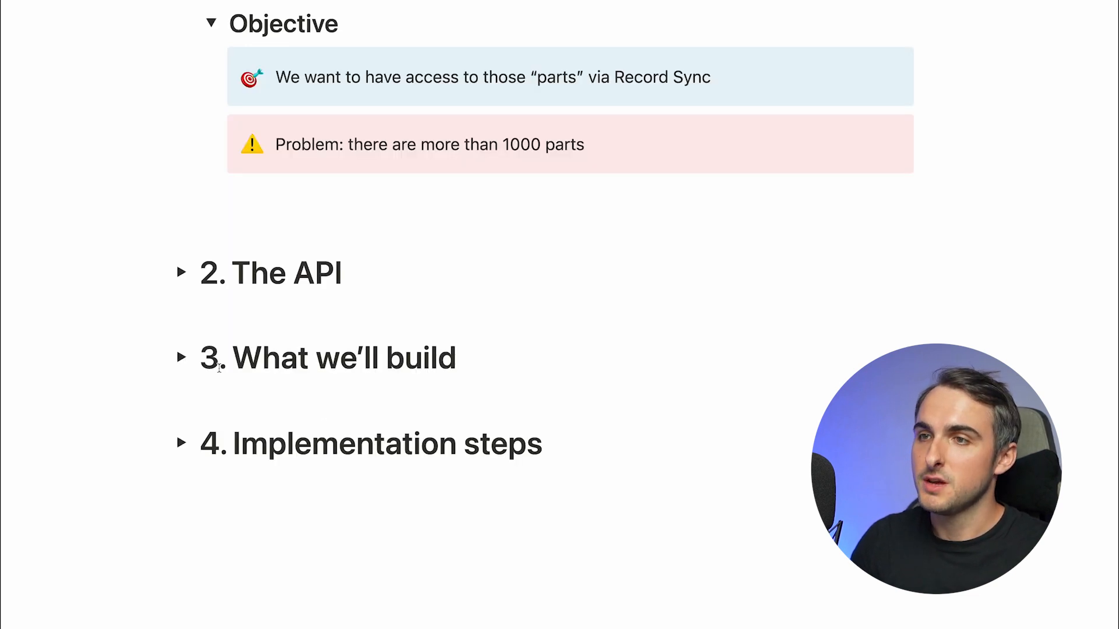
Step: Expand "3. What we'll build" to examine the example Parts record list, and open "4. Implementation steps"
click(182, 358)
scroll(239, 411, down, 5)
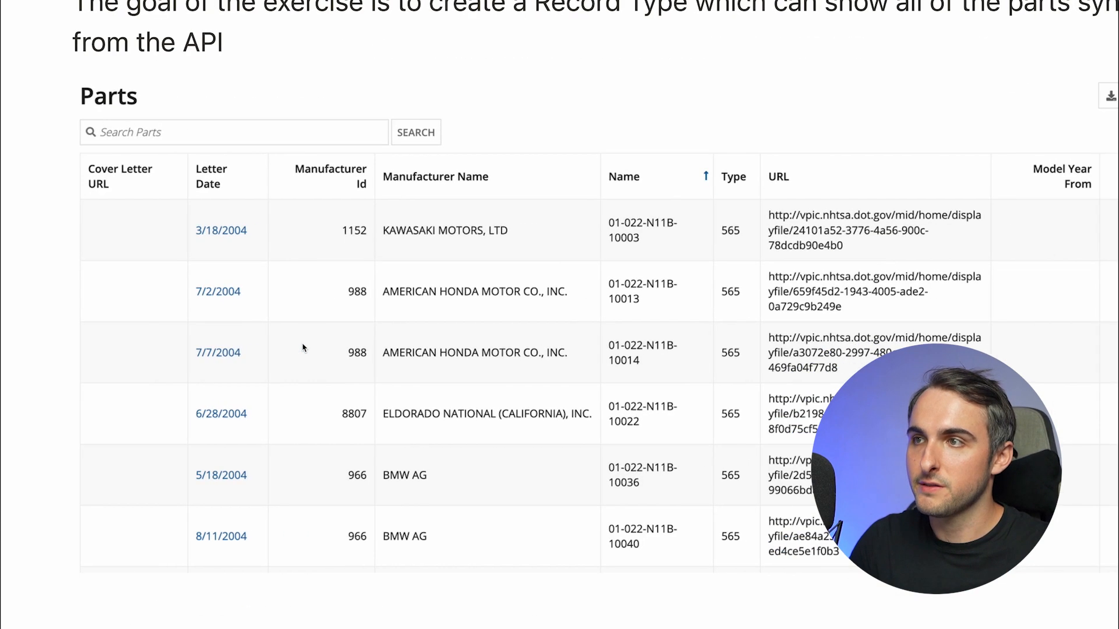
scroll(302, 348, up, 1)
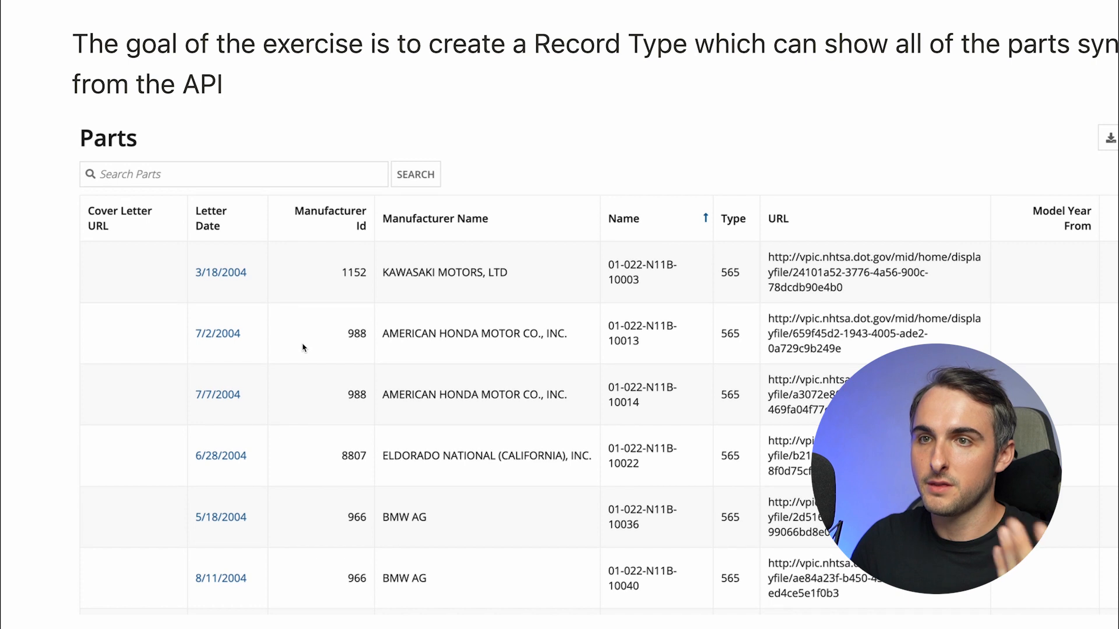
scroll(303, 348, up, 1)
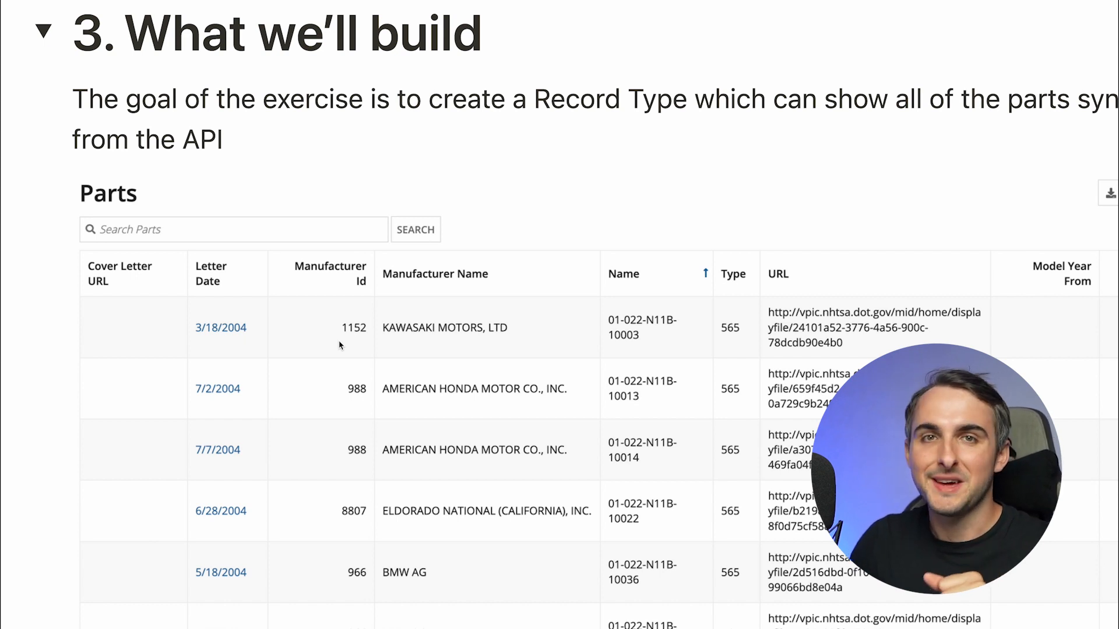
scroll(340, 345, right, 3)
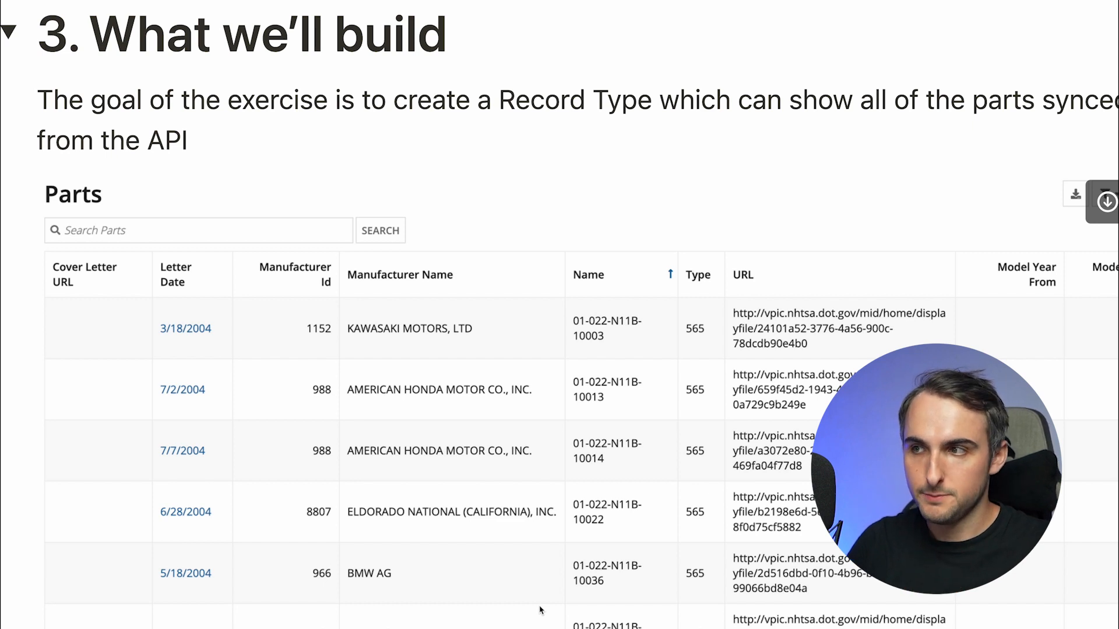
scroll(540, 610, down, 5)
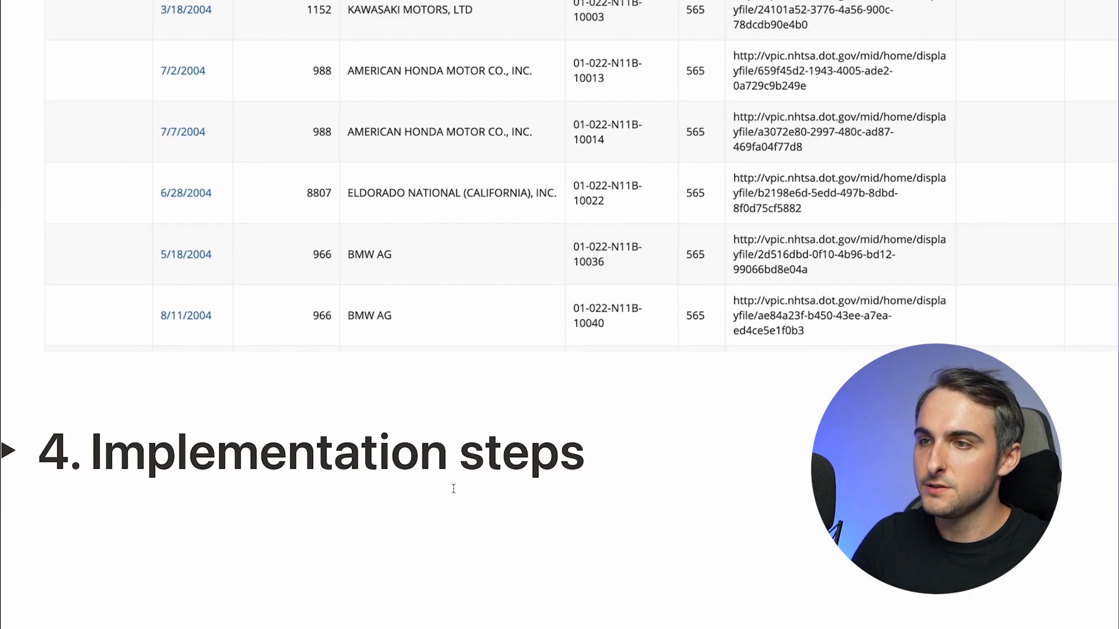
click(174, 451)
scroll(428, 431, down, 2)
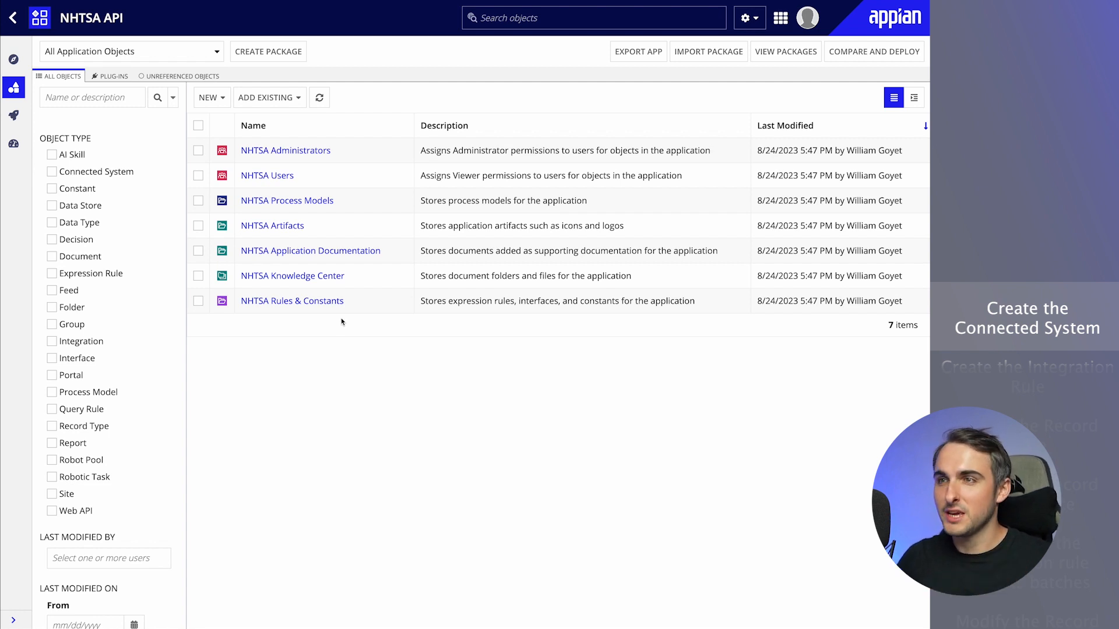
Step: In Appian's NHTSA API application, start a new connected system of the HTTP type
key(ctrl+plus)
key(ctrl+plus)
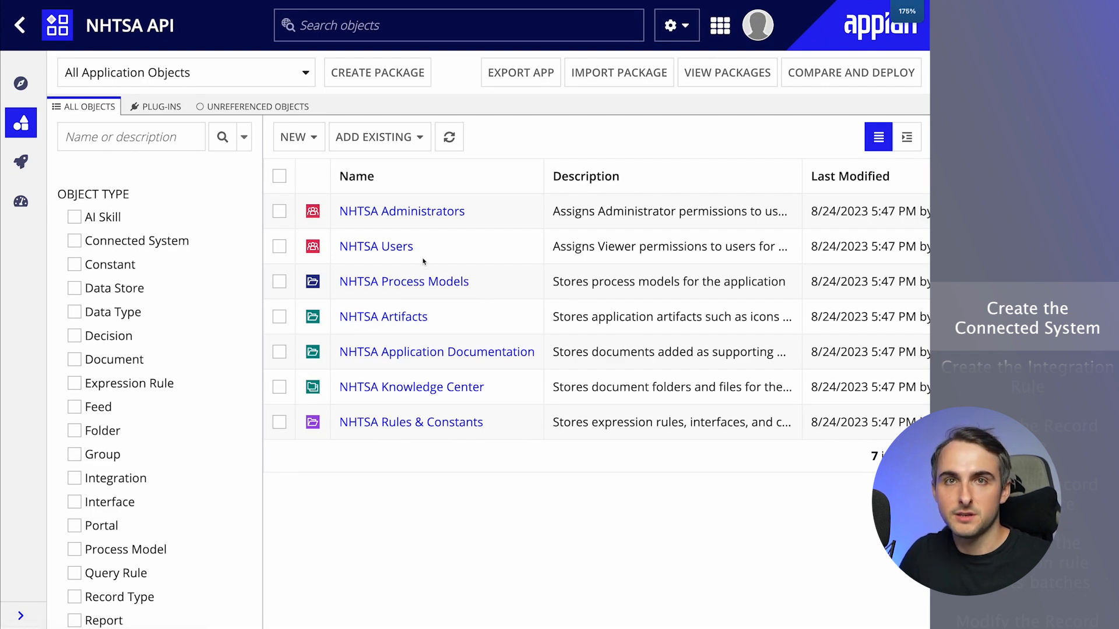
click(297, 138)
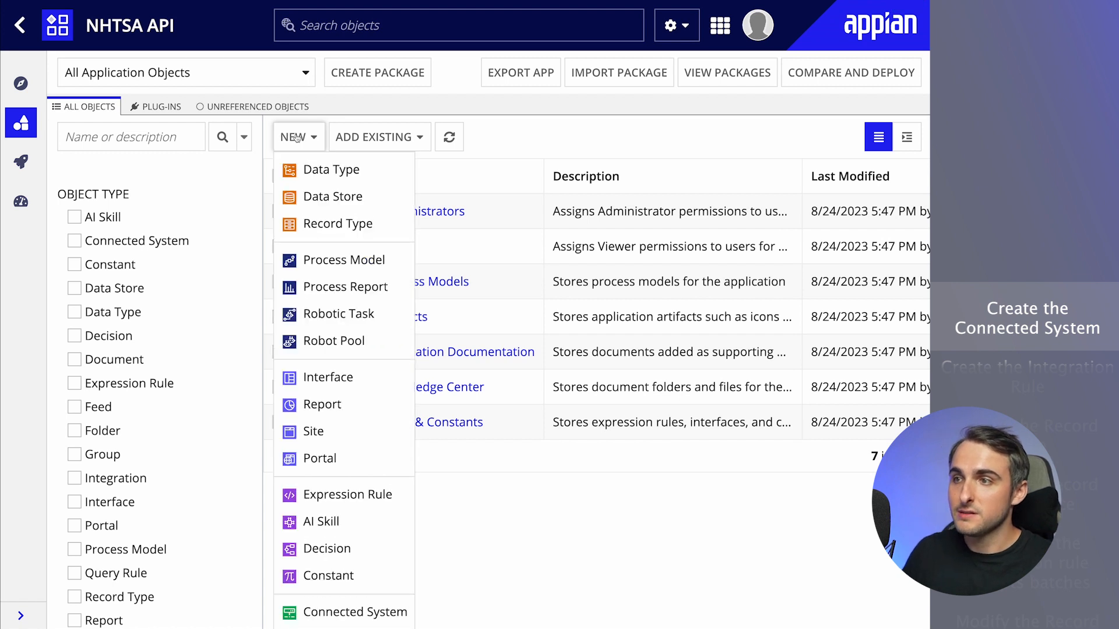
scroll(315, 408, down, 3)
click(371, 408)
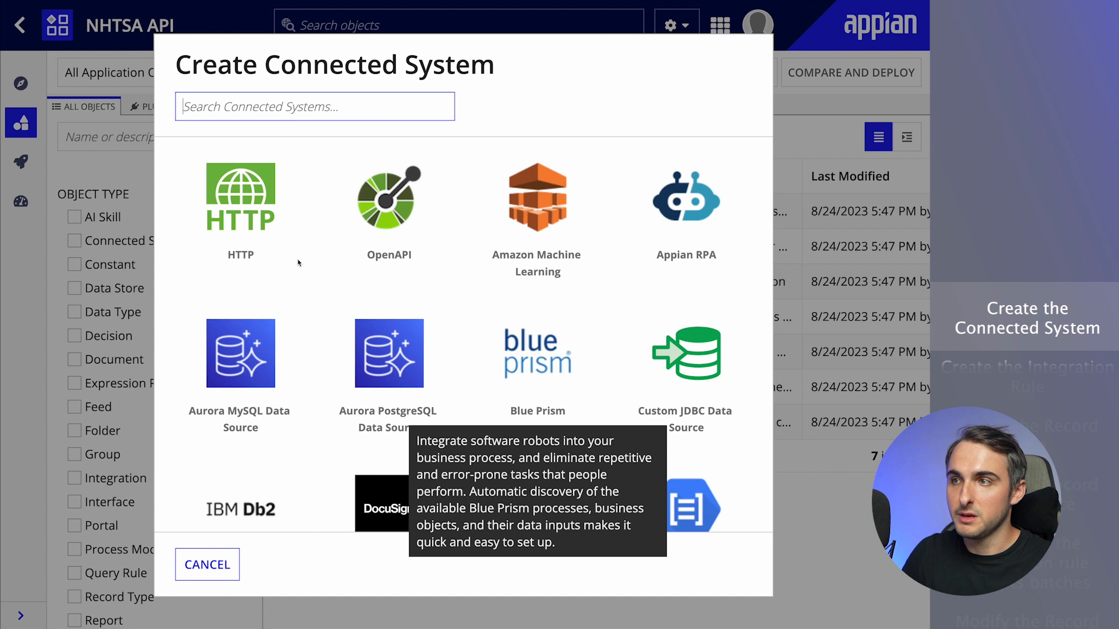
click(243, 225)
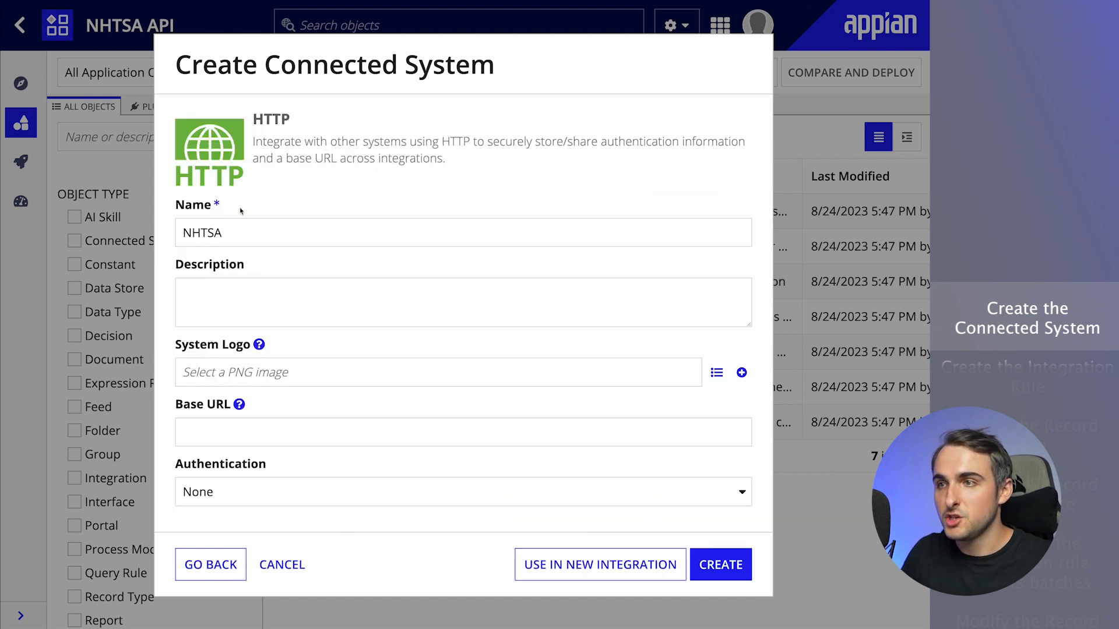
Step: Name the connected system "NHTSA Vehicle API" and describe it as "A public API from the NHTSA"
click(246, 230)
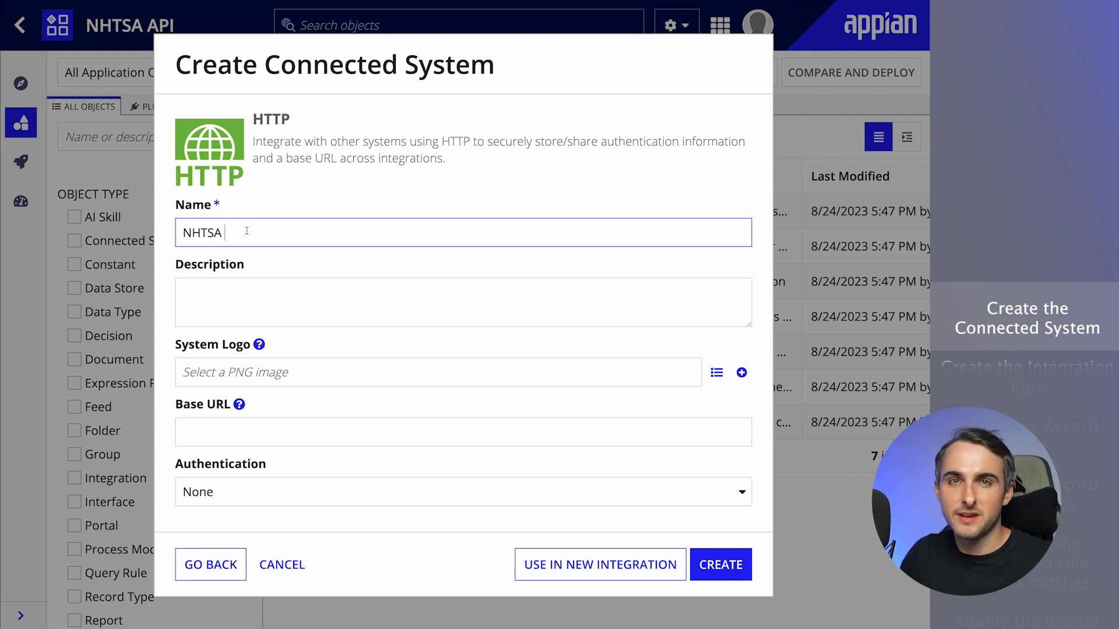
text(Vehicle API)
key(Tab)
text(A public )
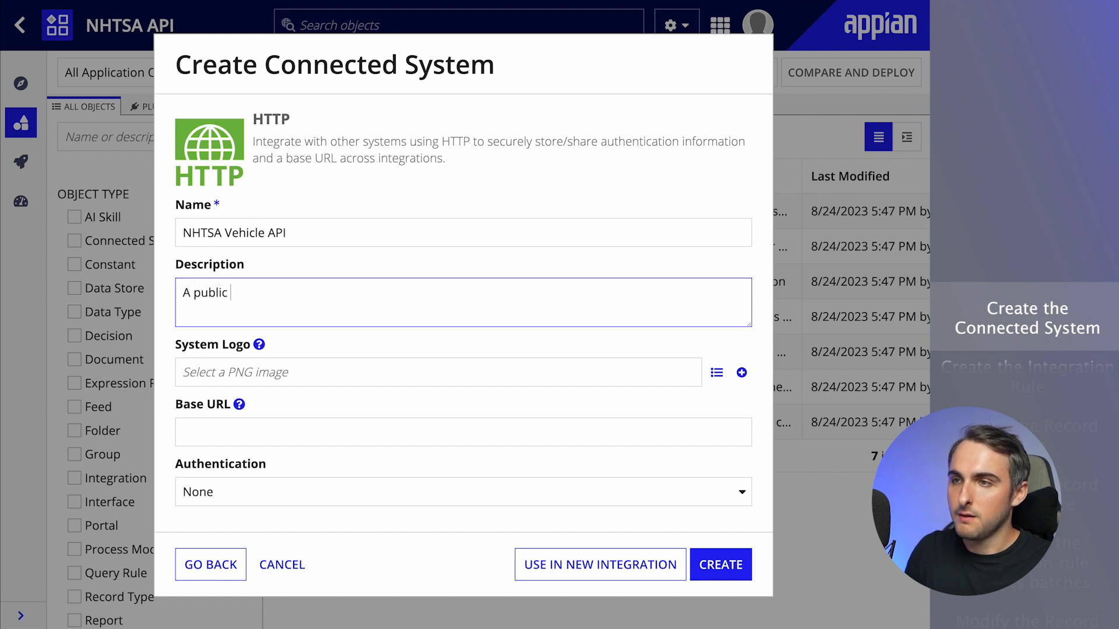
text(API from the NHTSA)
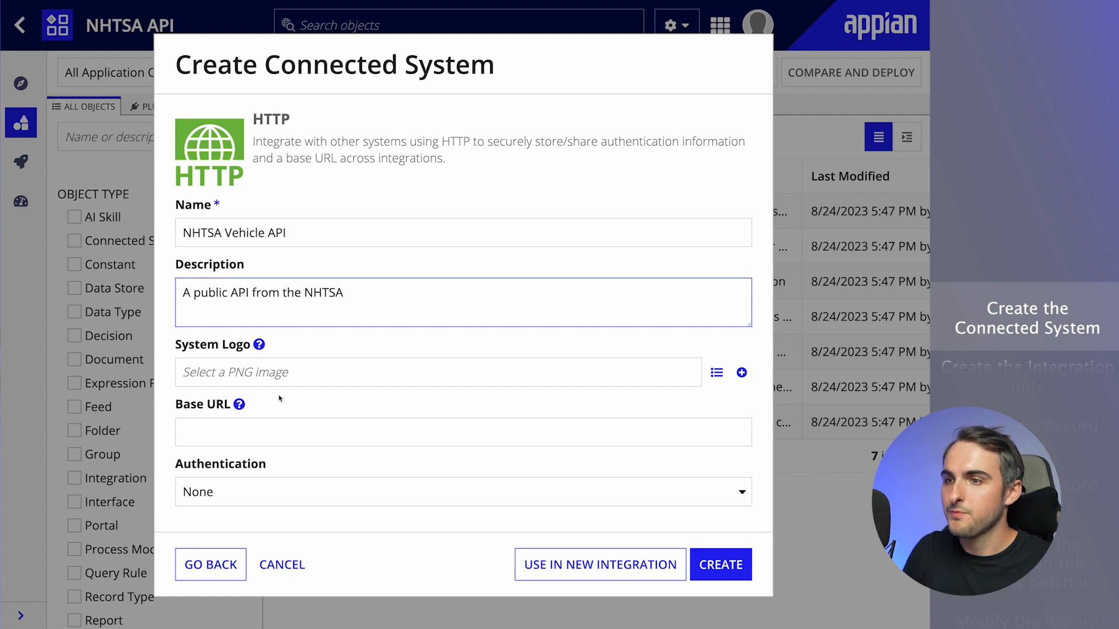
Step: Look through the NHTSA Vehicle API documentation for the base address needed by the connected system
click(264, 433)
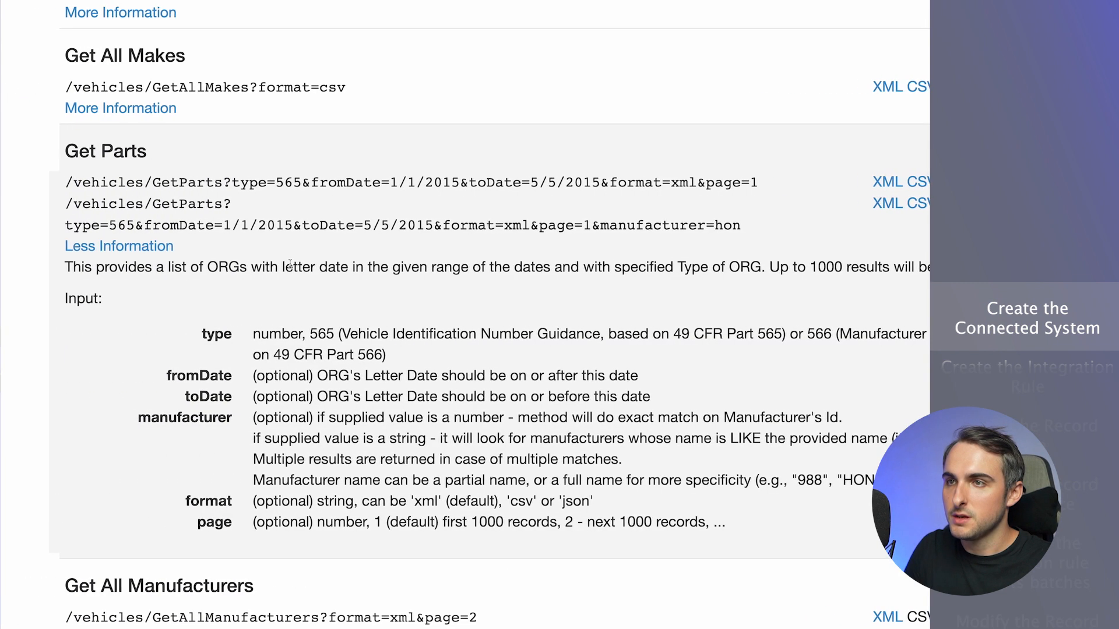
scroll(290, 264, up, 7)
scroll(291, 267, up, 5)
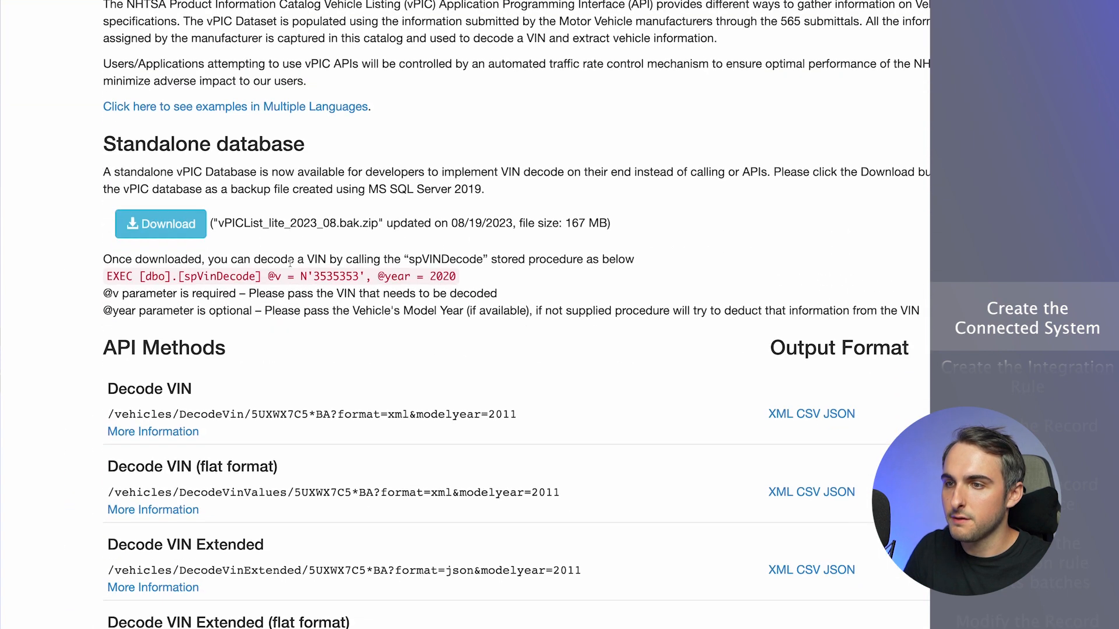
scroll(289, 263, down, 2)
scroll(290, 265, right, 2)
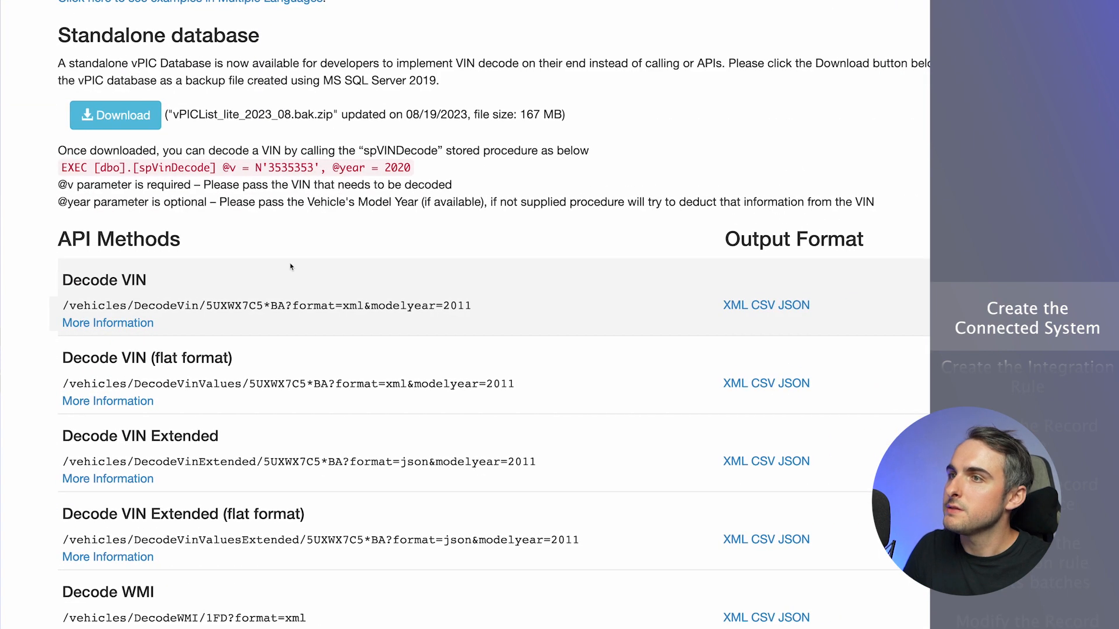
scroll(291, 266, up, 5)
scroll(290, 267, down, 2)
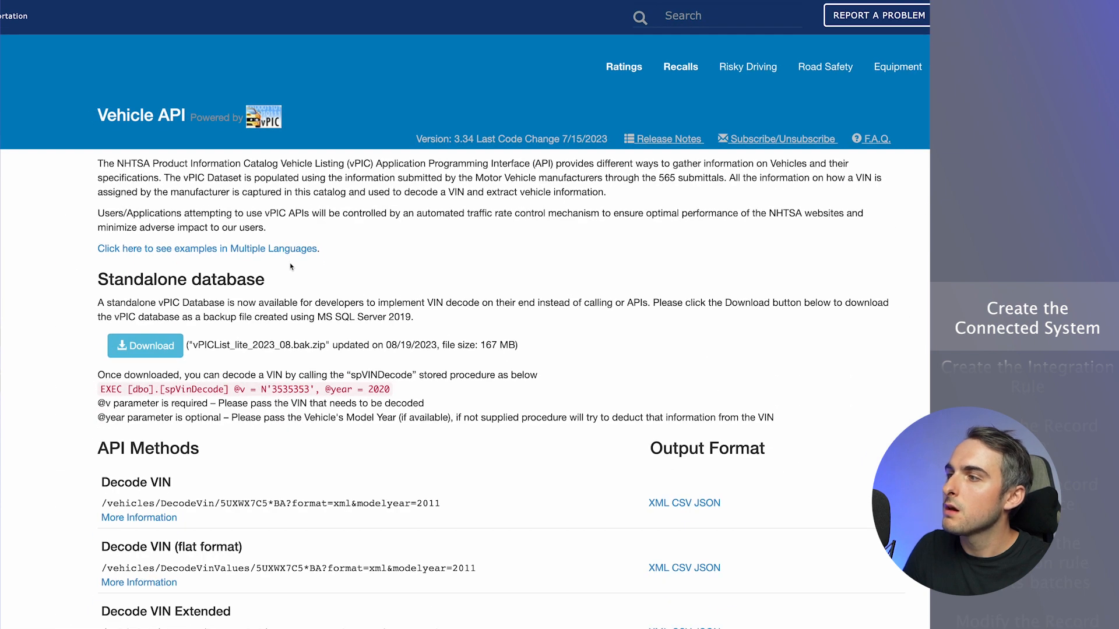
scroll(290, 265, down, 10)
key(super+Tab)
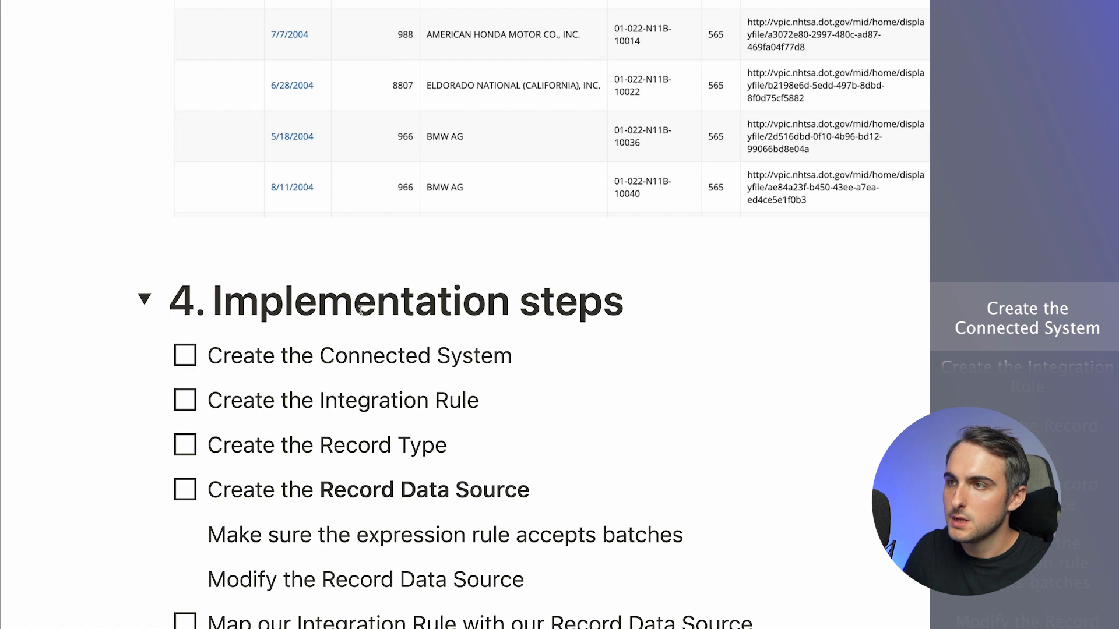
scroll(290, 264, up, 10)
click(145, 338)
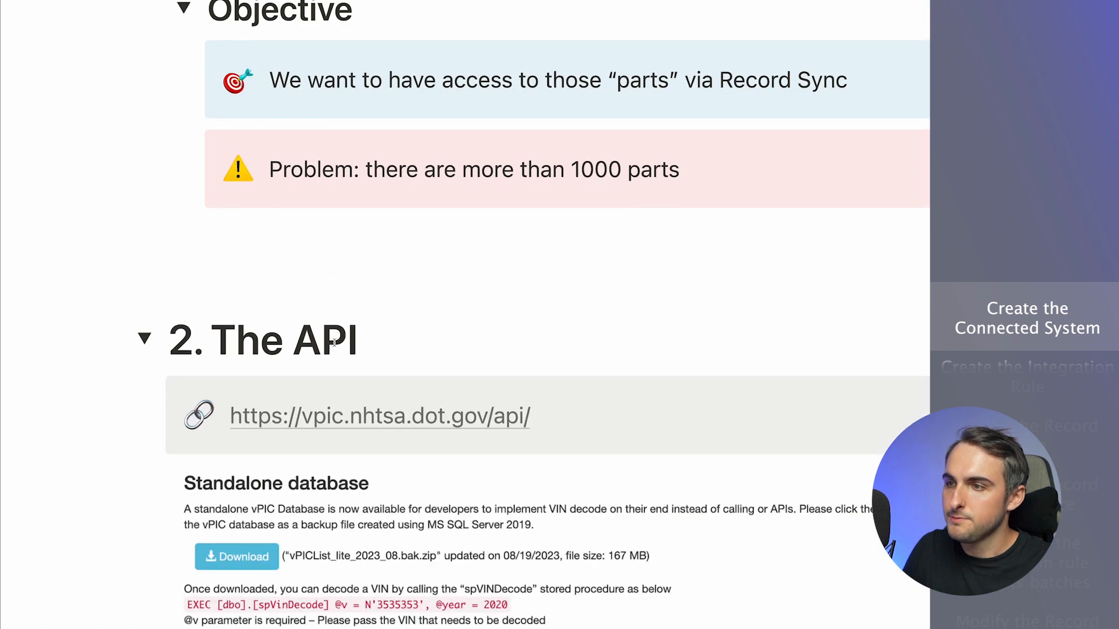
drag(569, 423, 232, 421)
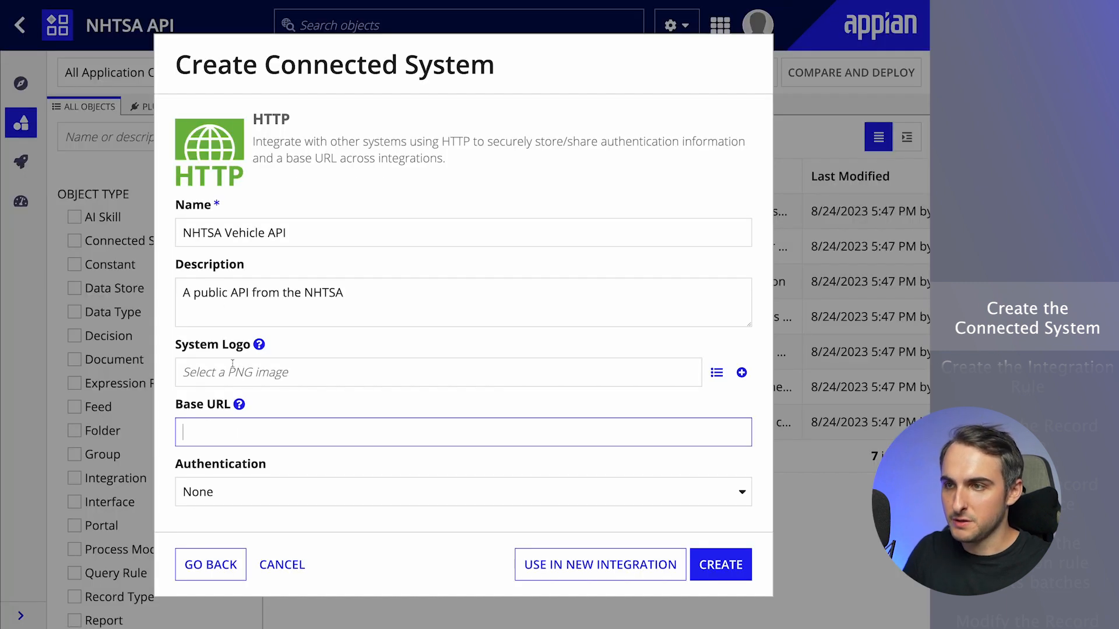
text(https://vpic.nhtsa.dot.gov/api/)
text(vehicles)
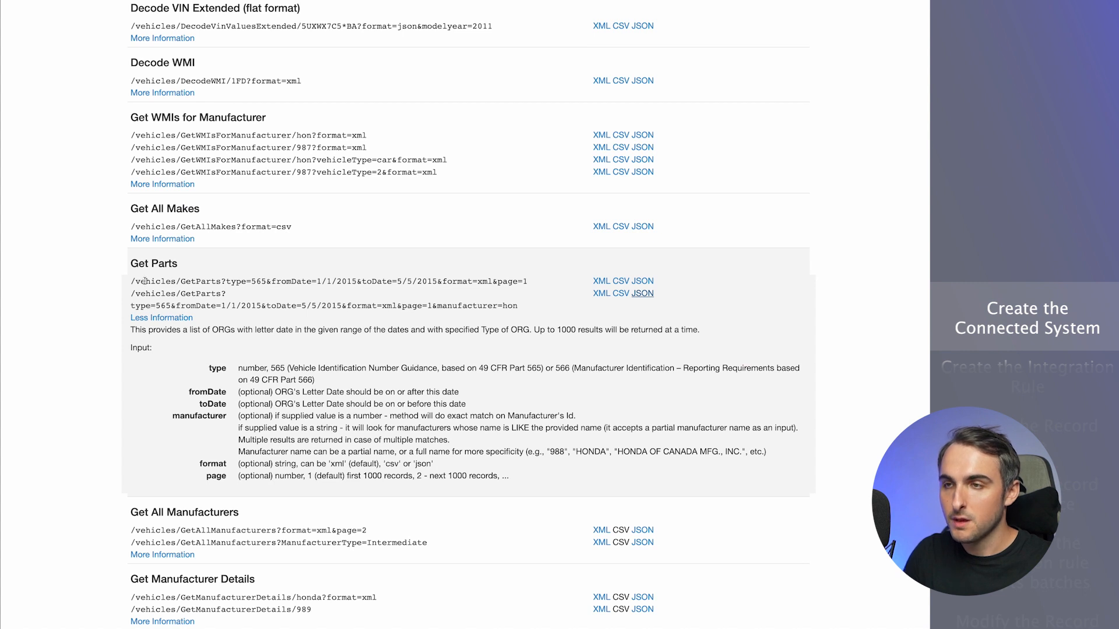
drag(180, 282, 223, 282)
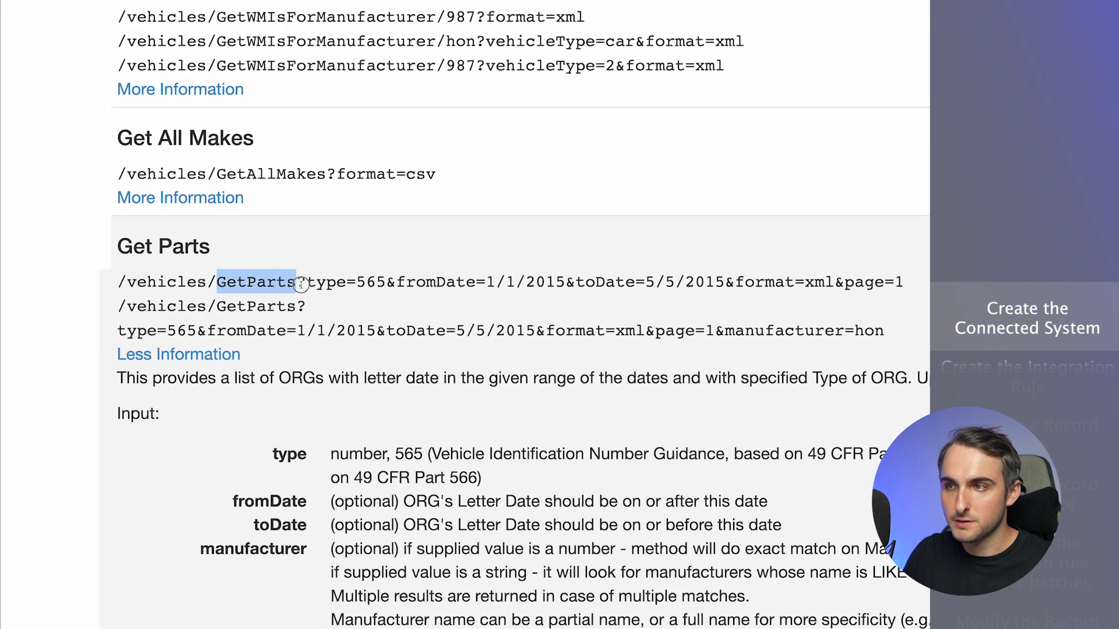
scroll(286, 287, up, 2)
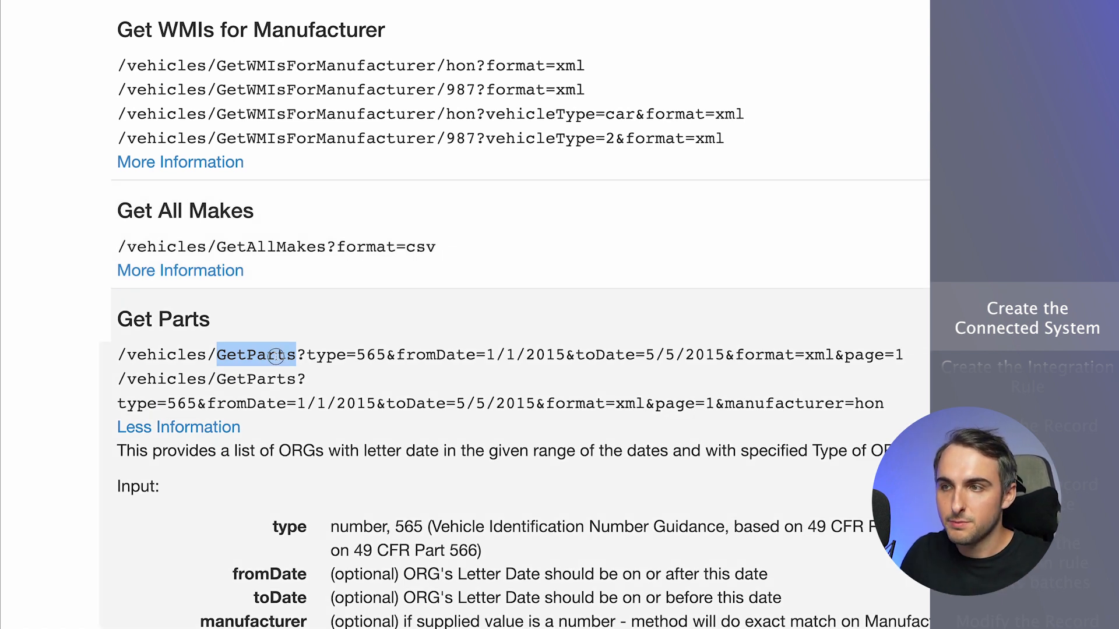
triple_click(276, 355)
click(276, 357)
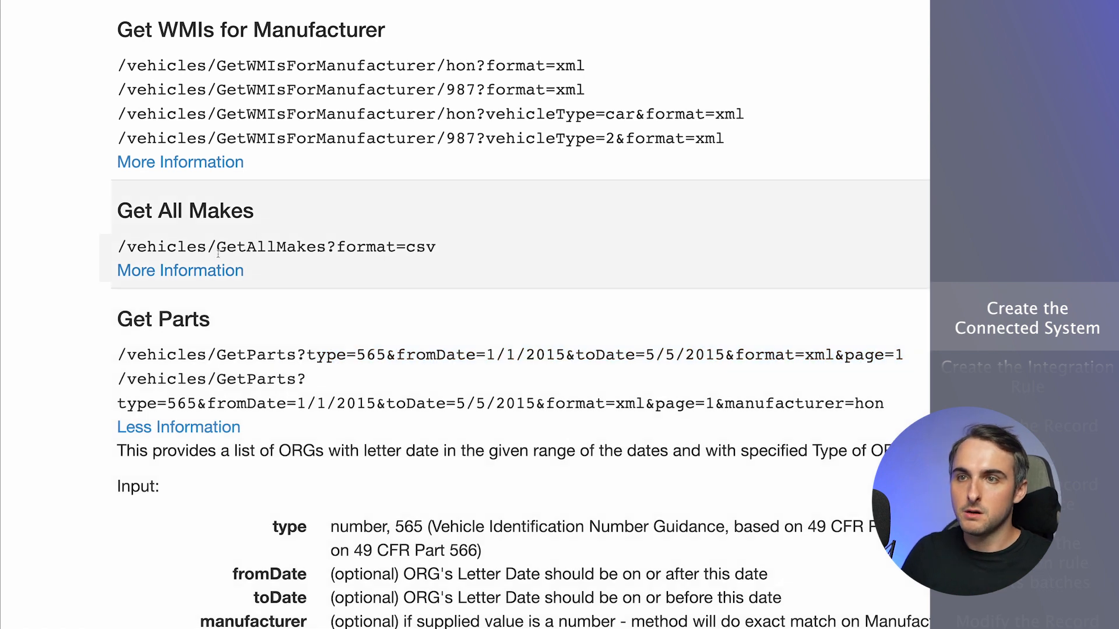
key(ctrl+shift+Tab)
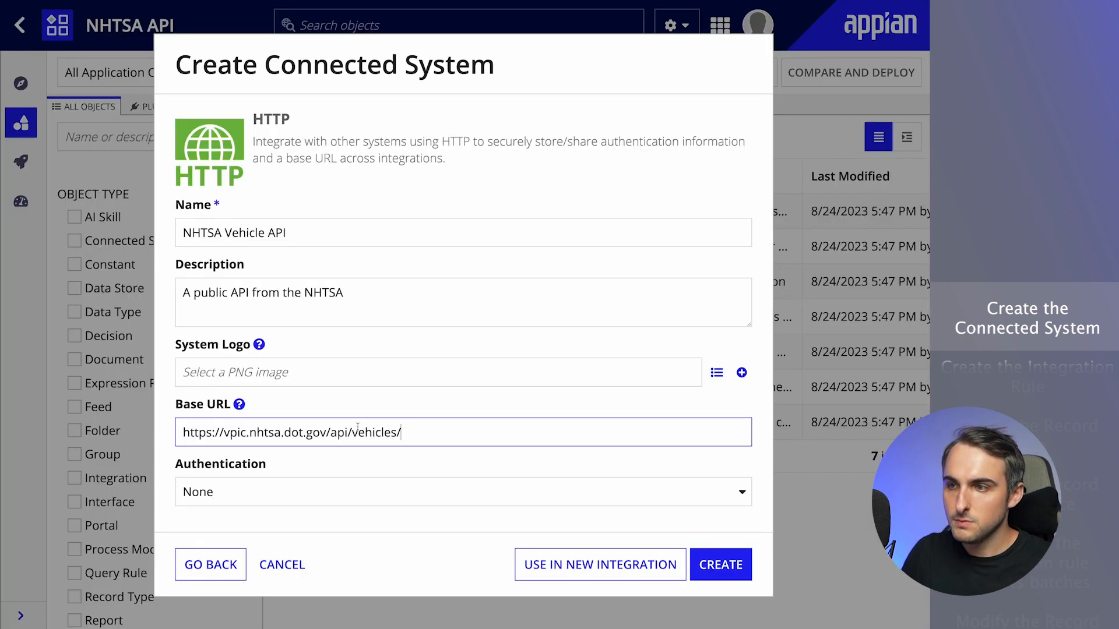
Step: Keep authentication at None, create the connected system for use in a new integration, and save its default security
click(224, 493)
click(224, 493)
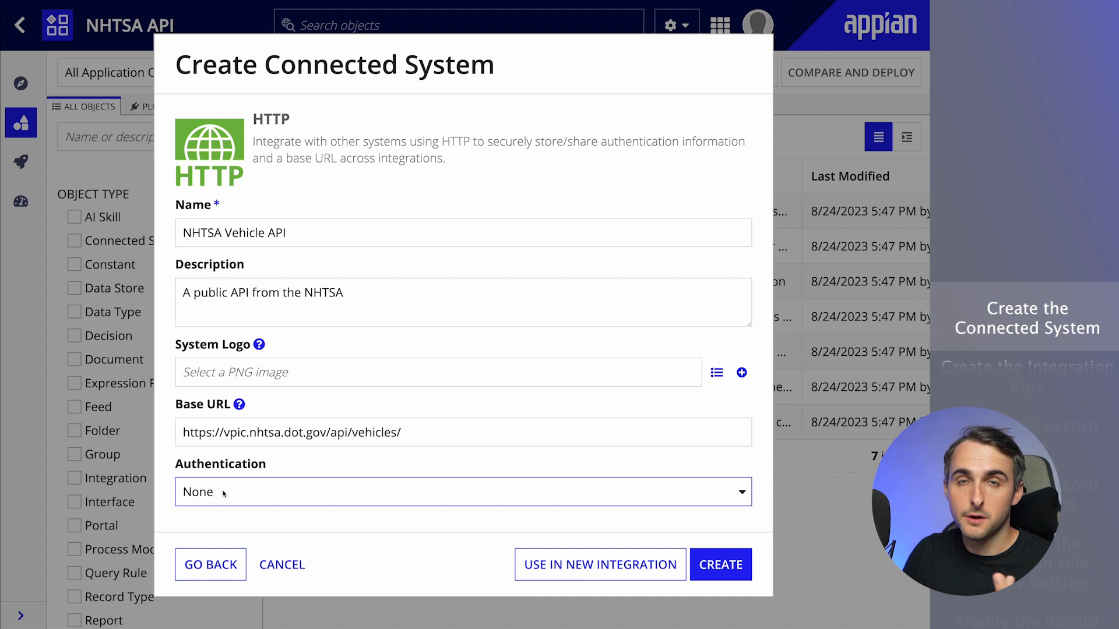
click(562, 568)
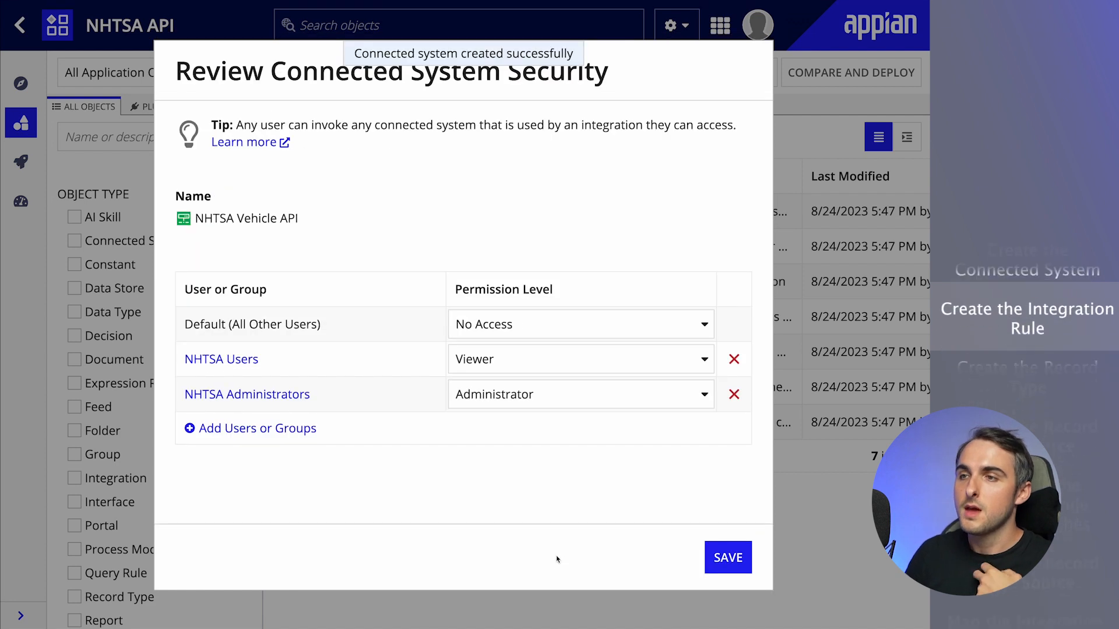
click(729, 557)
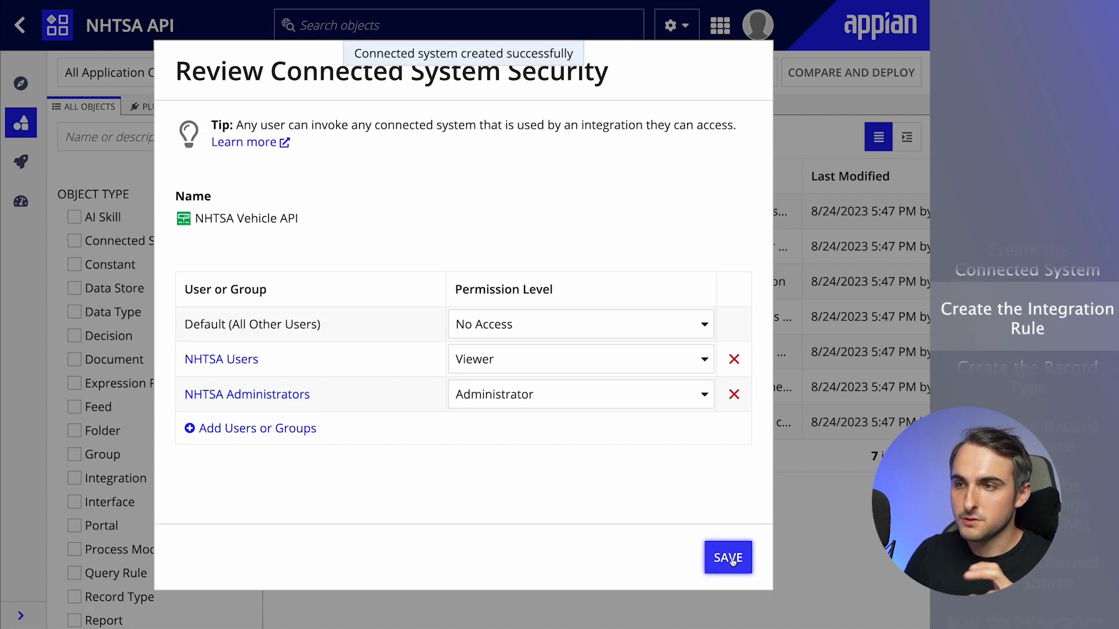
Step: Create the integration NHTSA_GetPartsByPage with the description "Given a page number returns a list of parts from the API"
click(288, 249)
text(GetPartsByPage)
click(283, 311)
text(Given a page number)
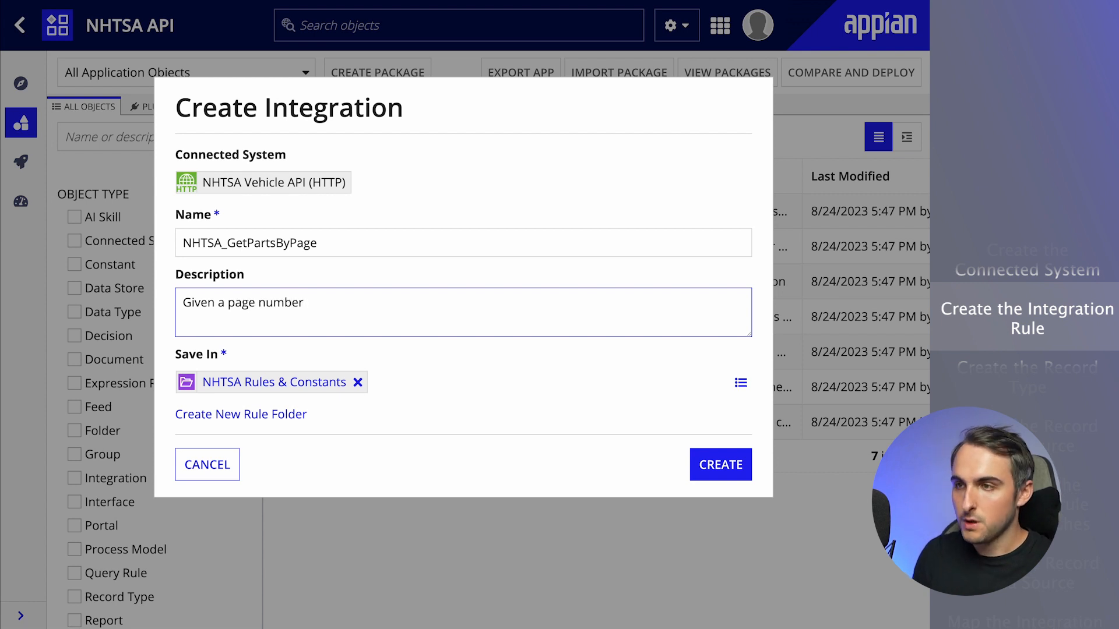
text( returns a l)
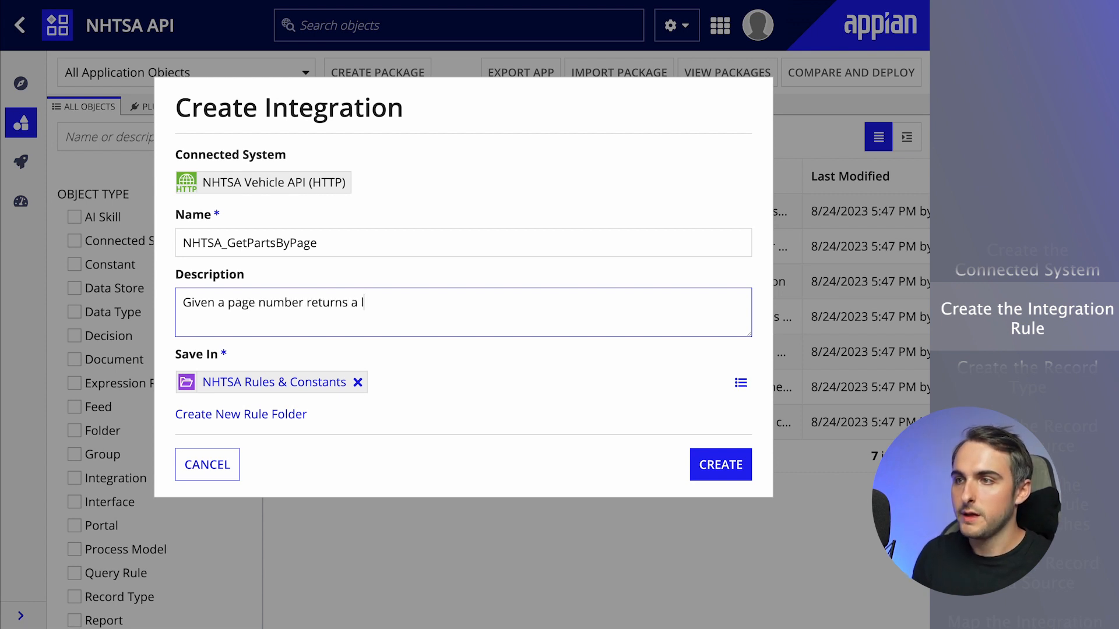
text(ist of 1000)
key(ctrl+shift+Left)
key(ctrl+shift+Left)
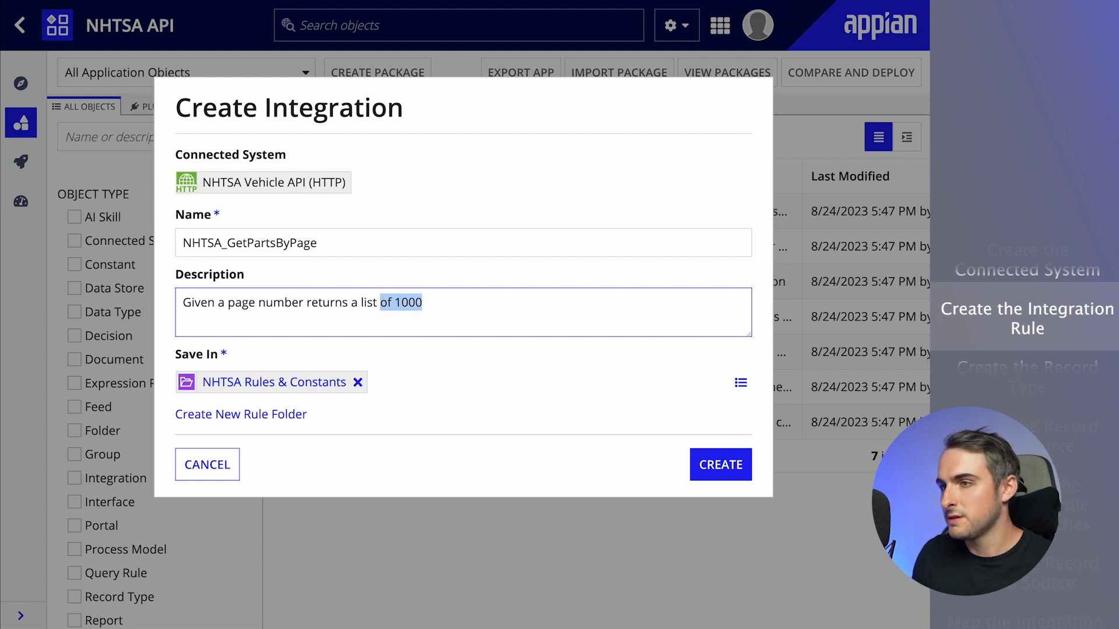
text(of part)
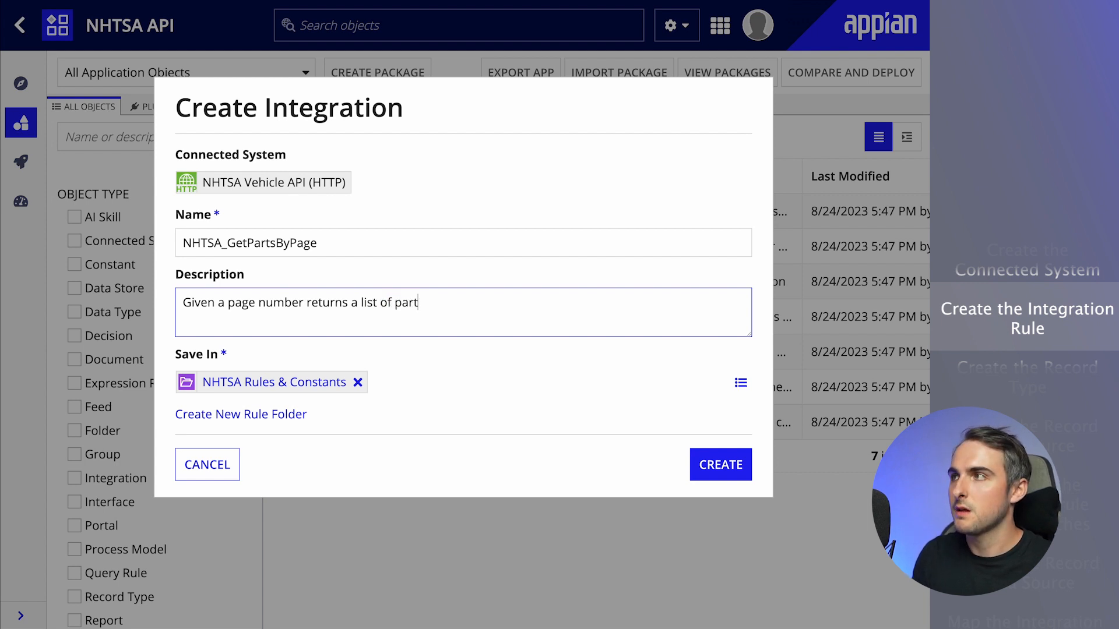
text(s frmom the API)
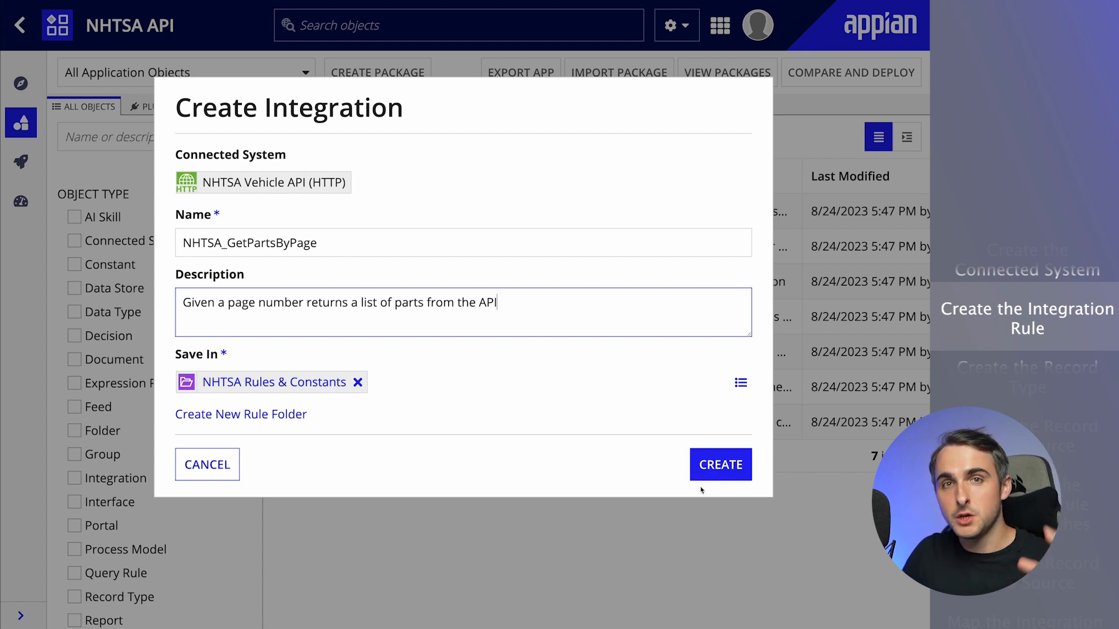
click(738, 463)
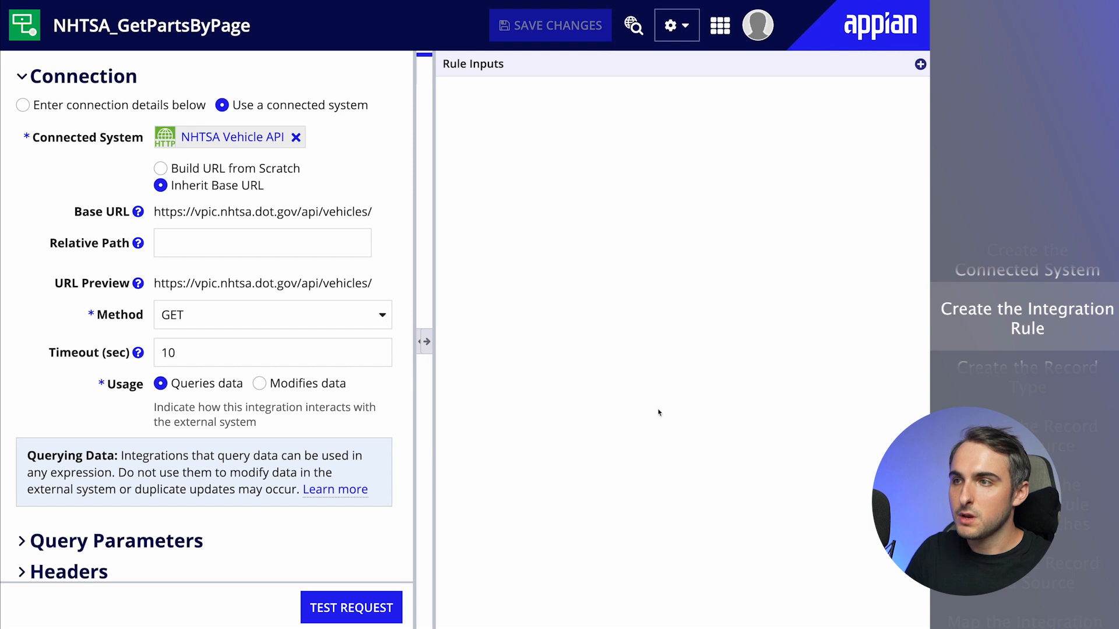
Step: Collapse the Rule Inputs pane, and examine the type, date, format and page parameters of Get Parts in the API documentation
click(435, 306)
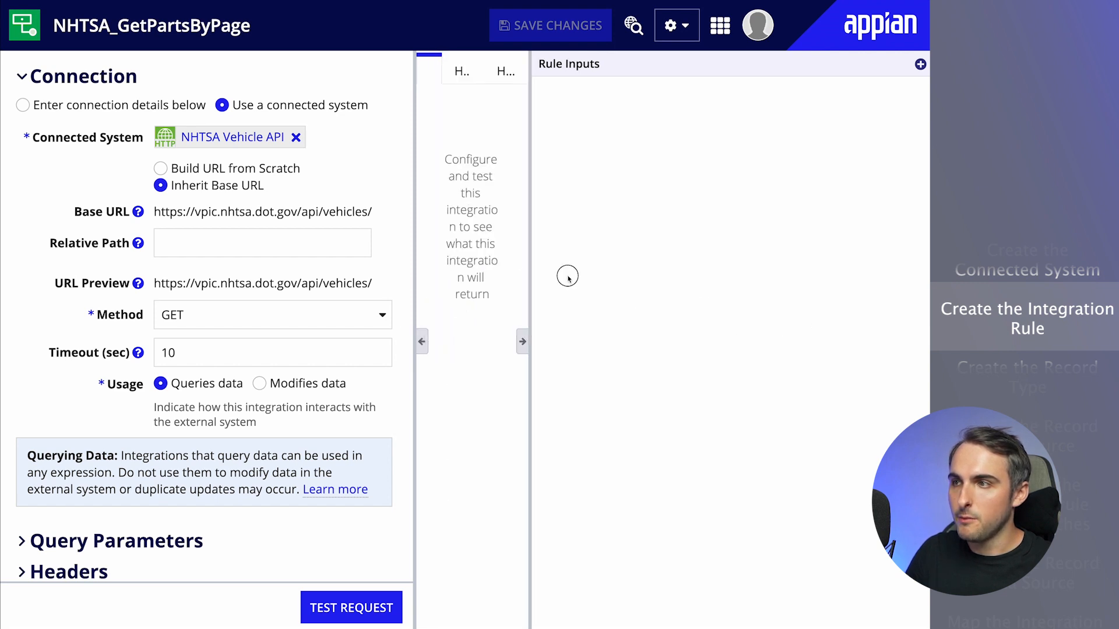
click(522, 342)
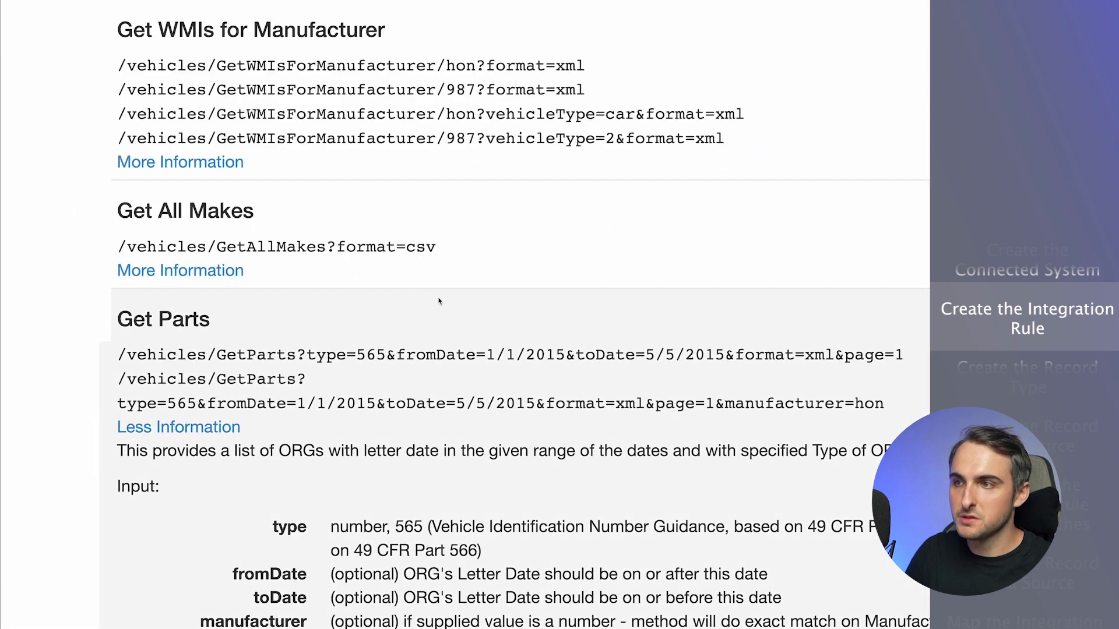
scroll(405, 408, down, 2)
scroll(405, 408, down, 1)
scroll(402, 253, right, 3)
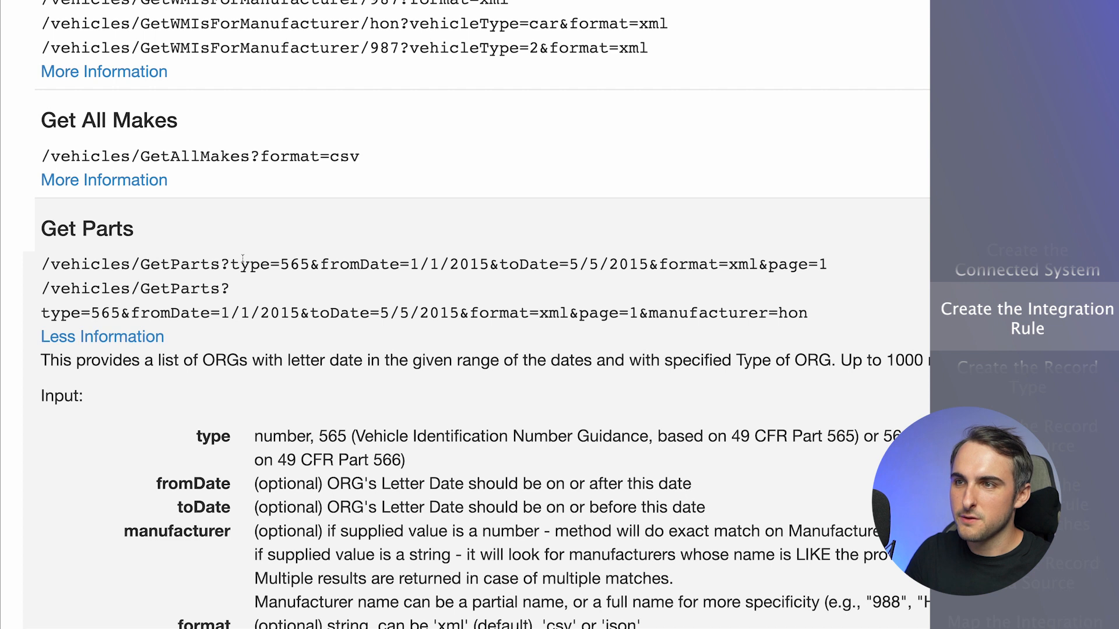
drag(232, 262, 306, 264)
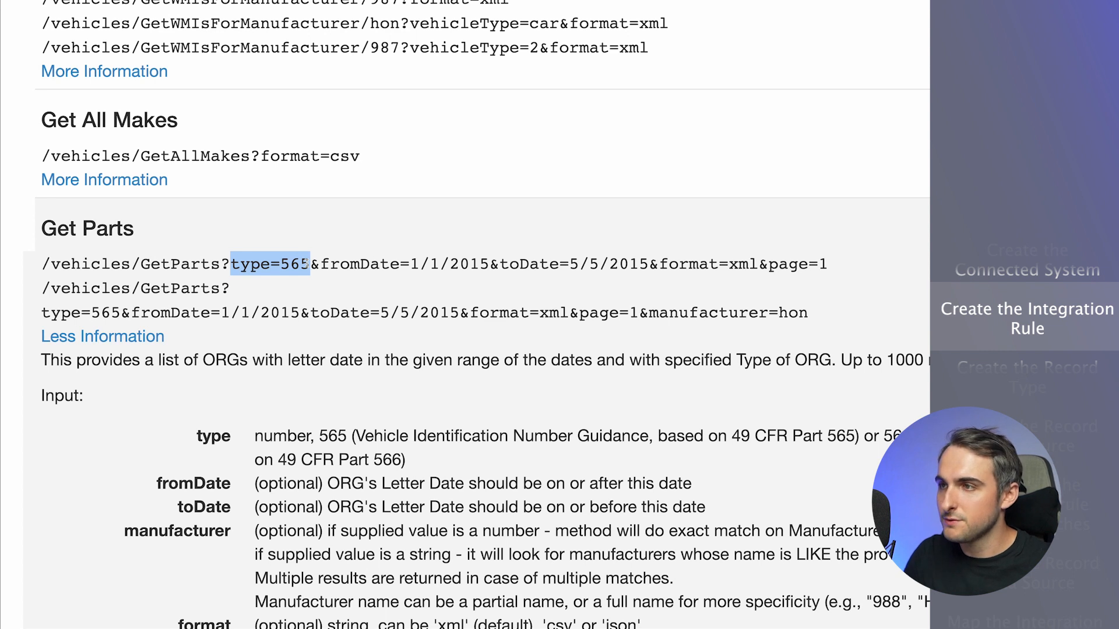
drag(321, 264, 845, 268)
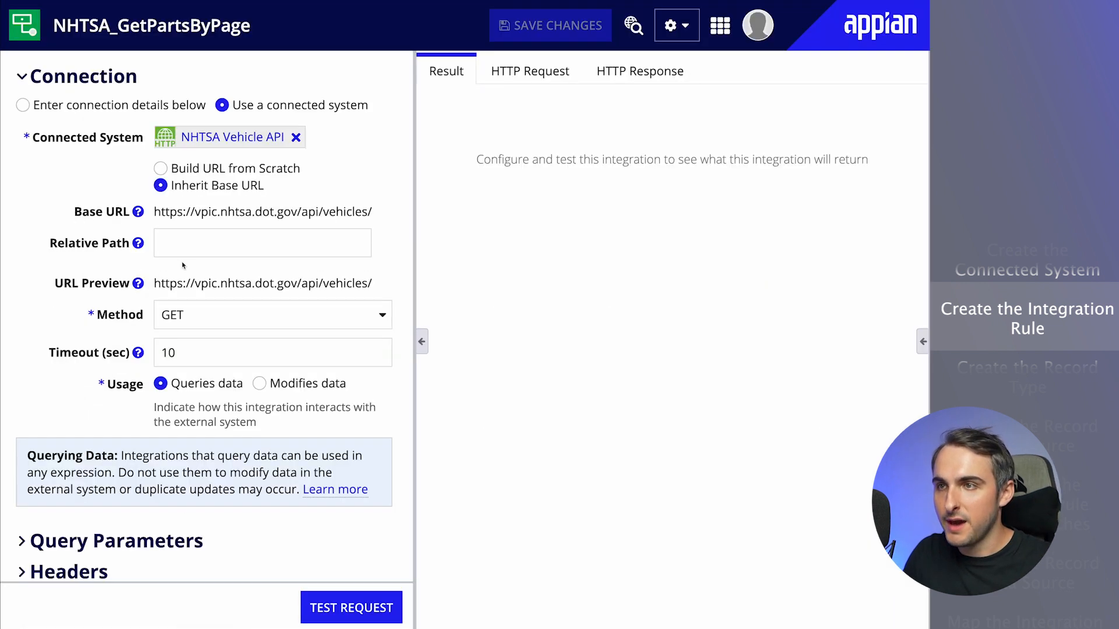
Step: Set the integration's relative path to GetParts and check the endpoint name against the API documentation
click(208, 241)
text(GetParts)
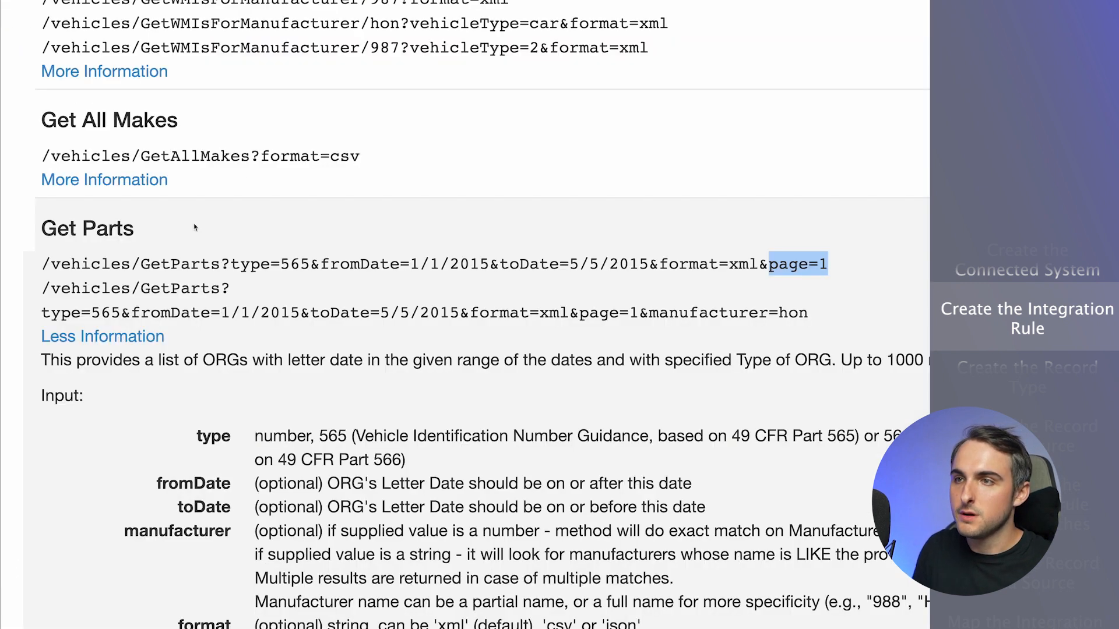
drag(223, 264, 140, 264)
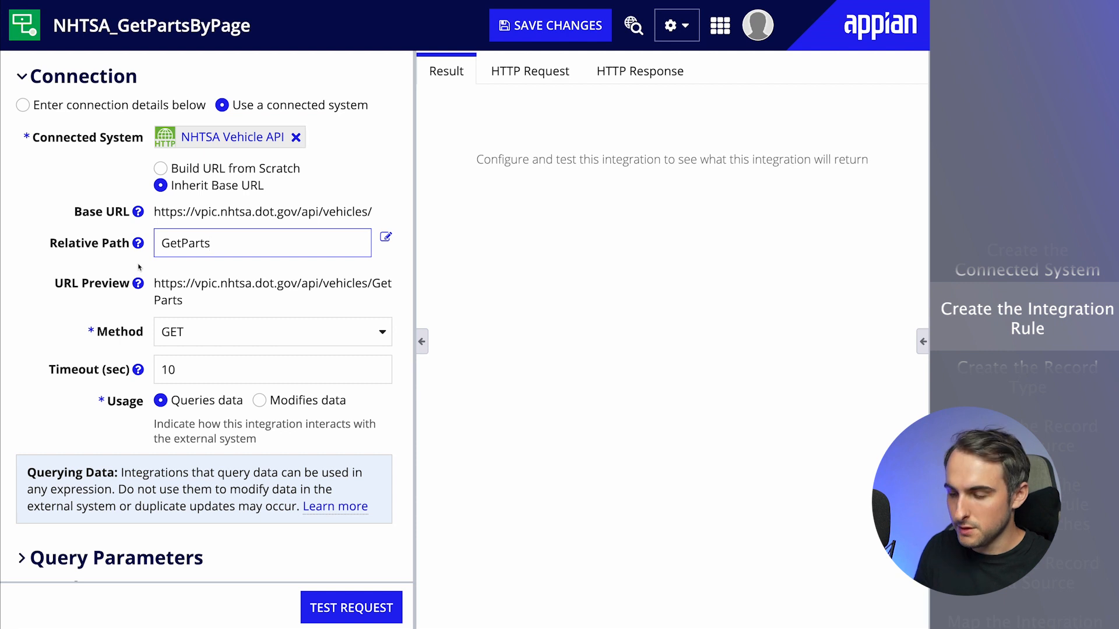
Step: Append ?type=565 to the relative path and widen the integration's configuration pane
text(?)
drag(415, 310, 560, 310)
text(type)
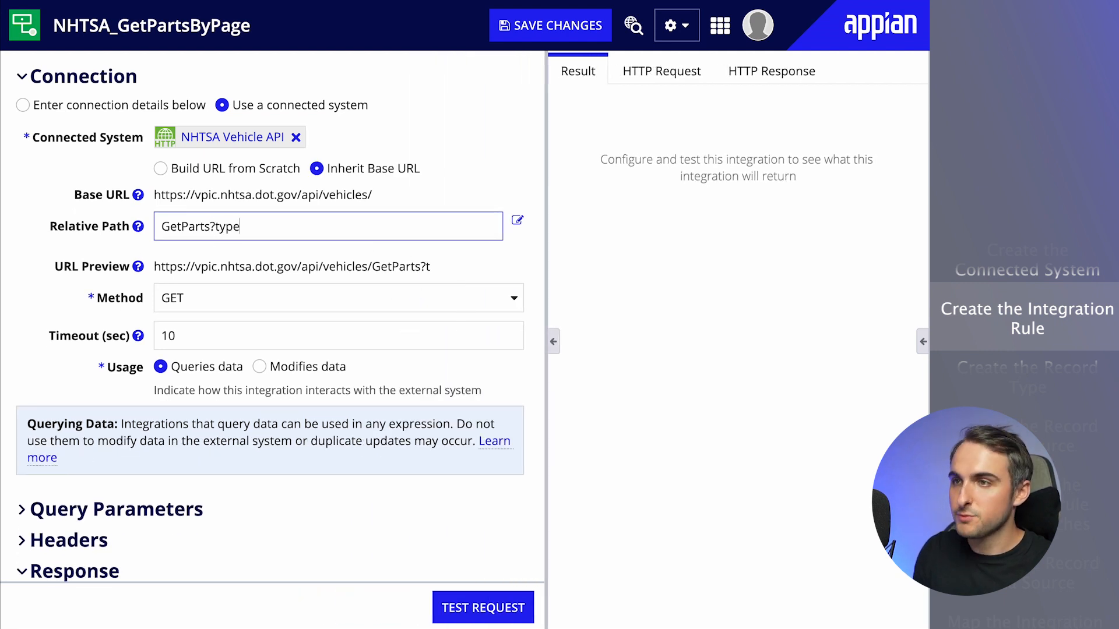
text(=565)
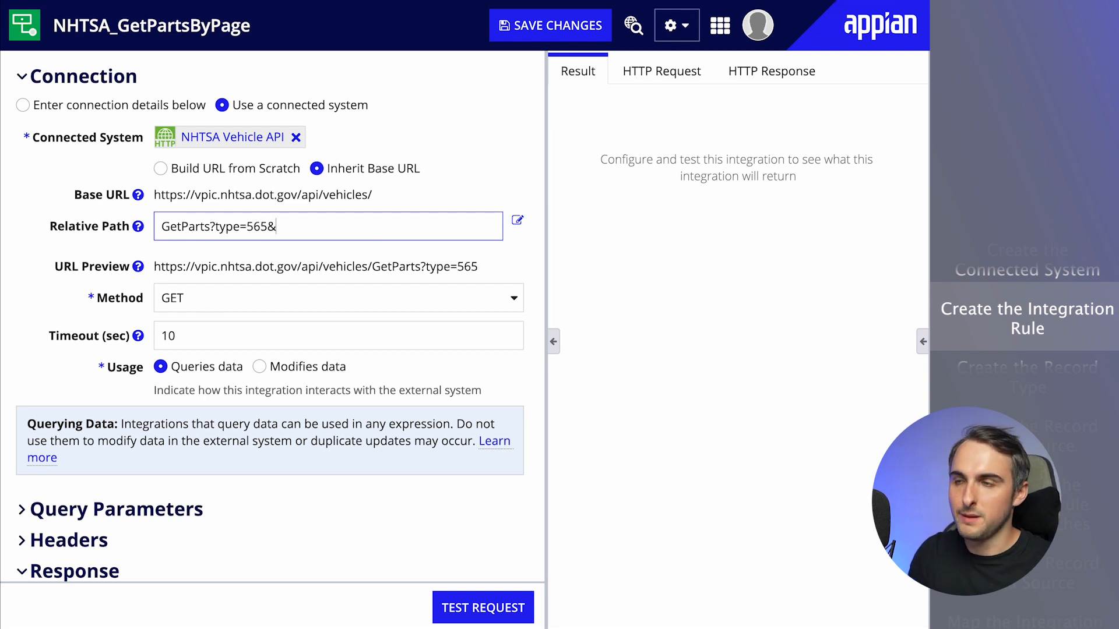
Step: Extend the relative path with the format and page parameters so it reads GetParts?type=565&format=json&page=1
text(&fromat)
key(BackSpace)
key(BackSpace)
key(BackSpace)
key(BackSpace)
key(BackSpace)
text(o)
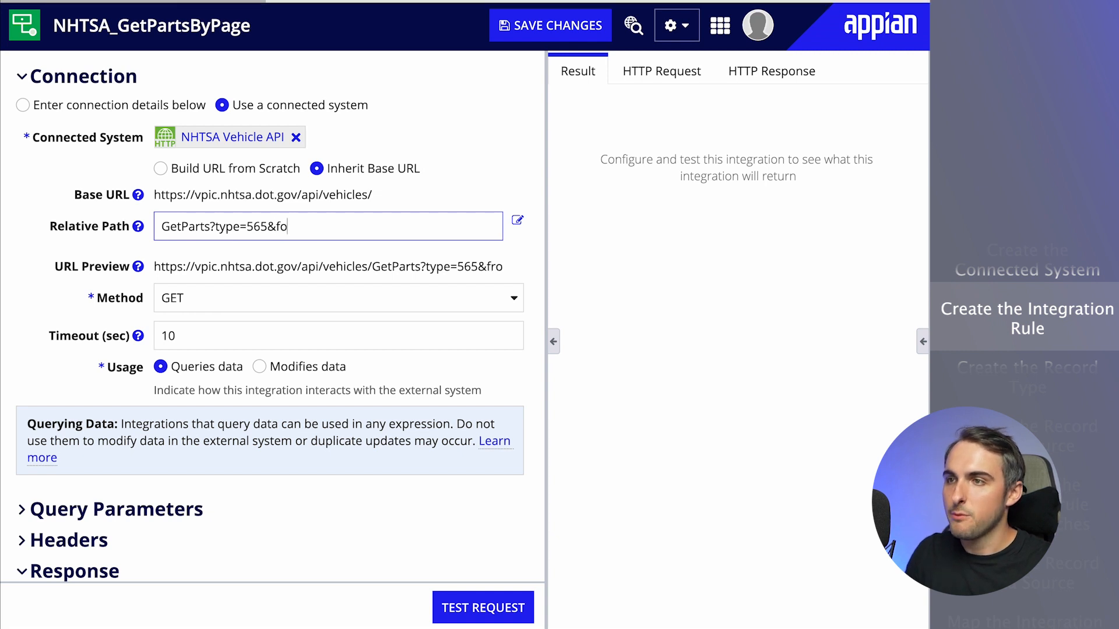
text(rmat+json)
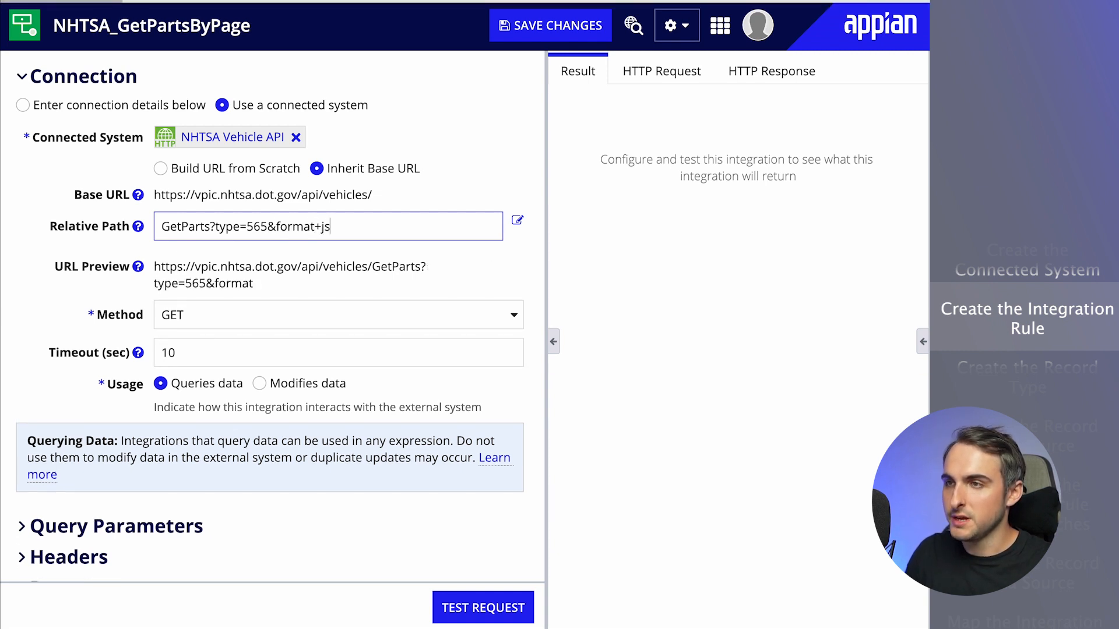
key(BackSpace)
key(BackSpace)
key(BackSpace)
key(BackSpace)
key(BackSpace)
text(=)
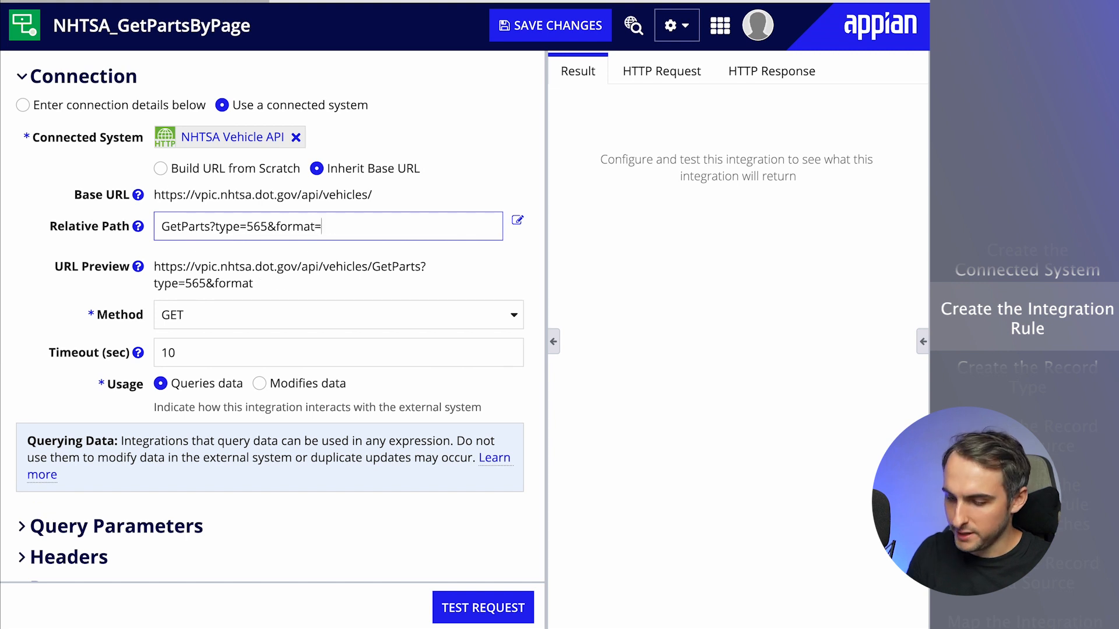
text(json&pahge)
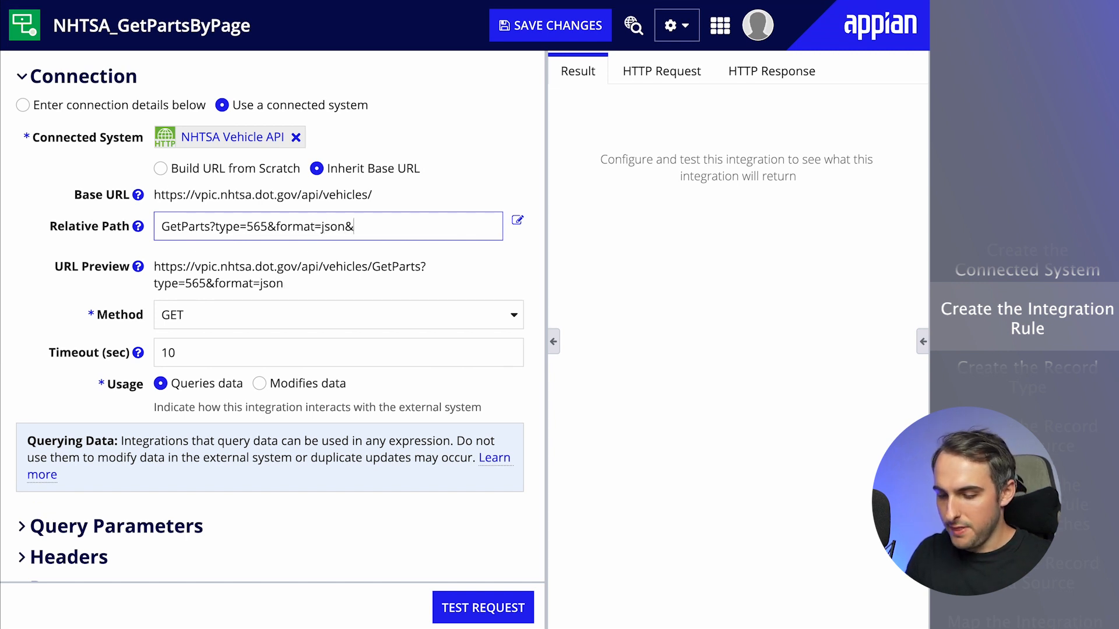
key(BackSpace)
key(BackSpace)
key(BackSpace)
text(ge=1)
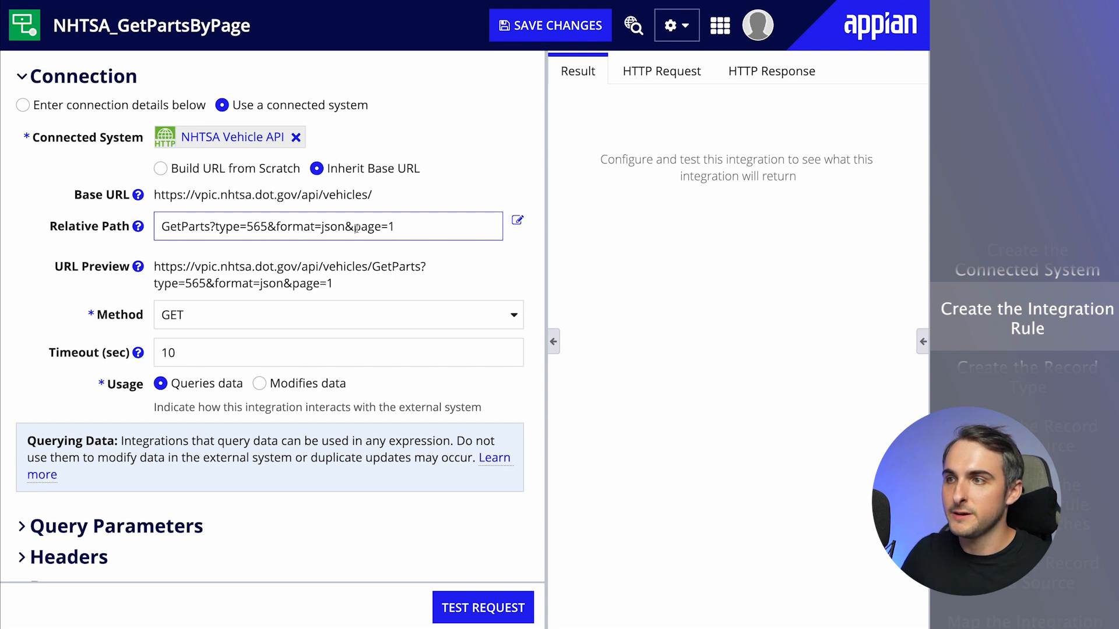
Step: Test the integration request with page=1 and look through the raw response value it returns
mouse_move(407, 226)
mouse_down()
mouse_move(376, 226)
mouse_move(391, 227)
mouse_up()
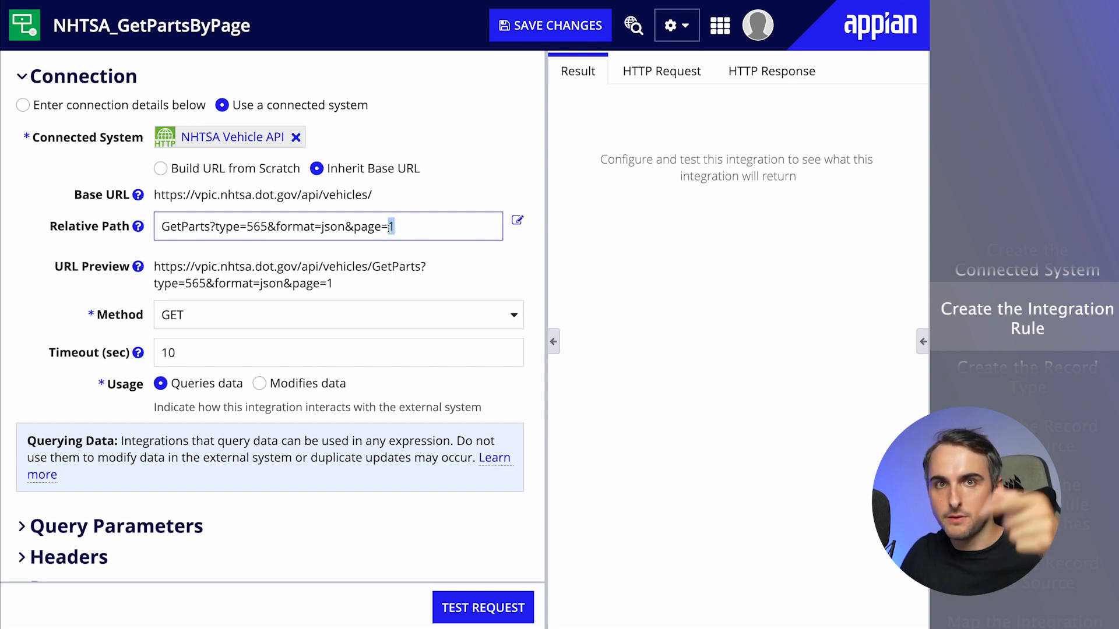
click(491, 609)
key(ctrl+minus)
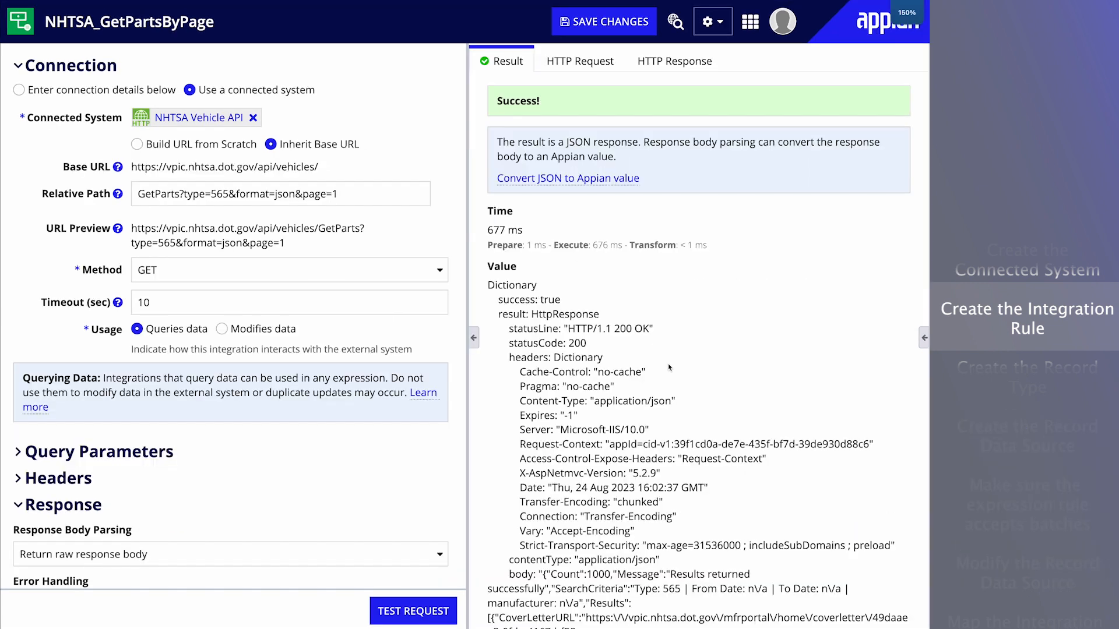
scroll(653, 280, down, 3)
scroll(654, 280, down, 6)
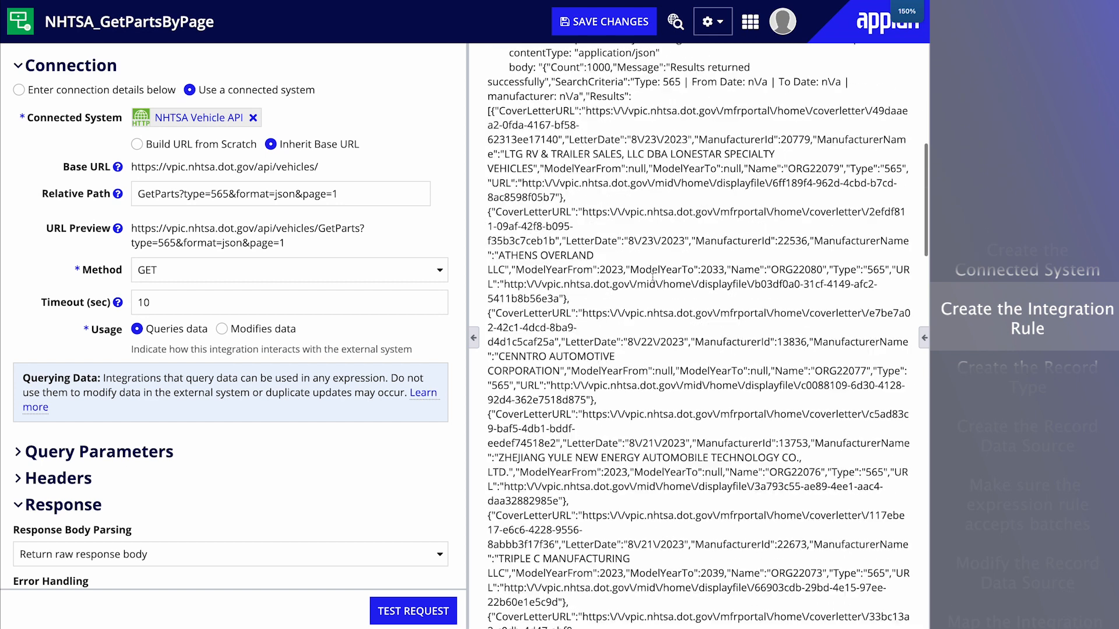
scroll(528, 96, up, 10)
Step: Examine the test status, the response headers and body, and the note about response body parsing
triple_click(528, 96)
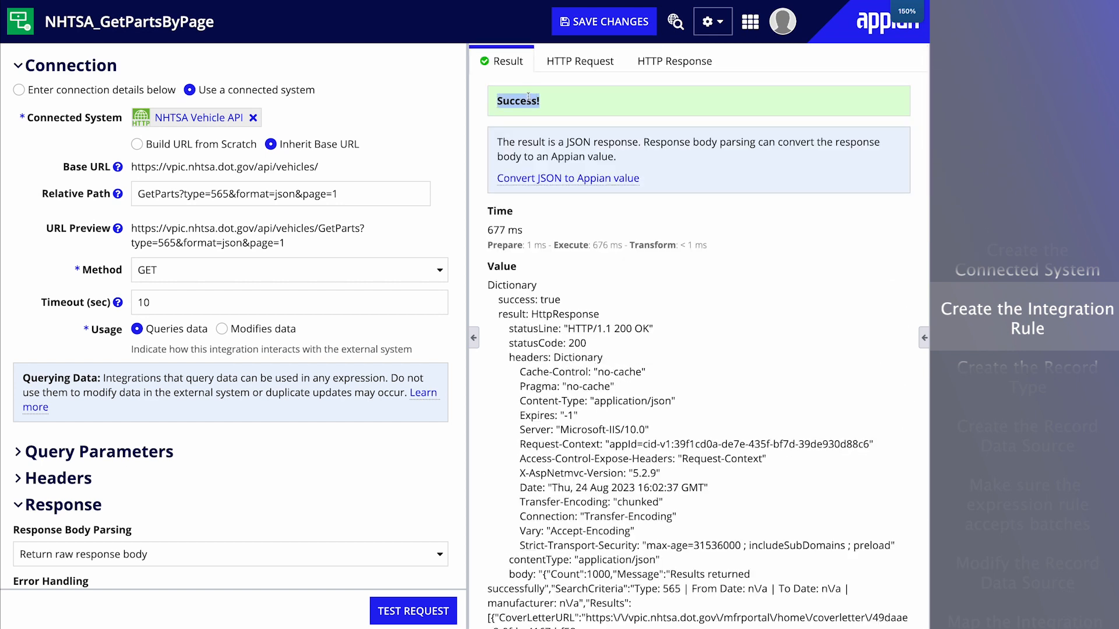
scroll(530, 309, down, 5)
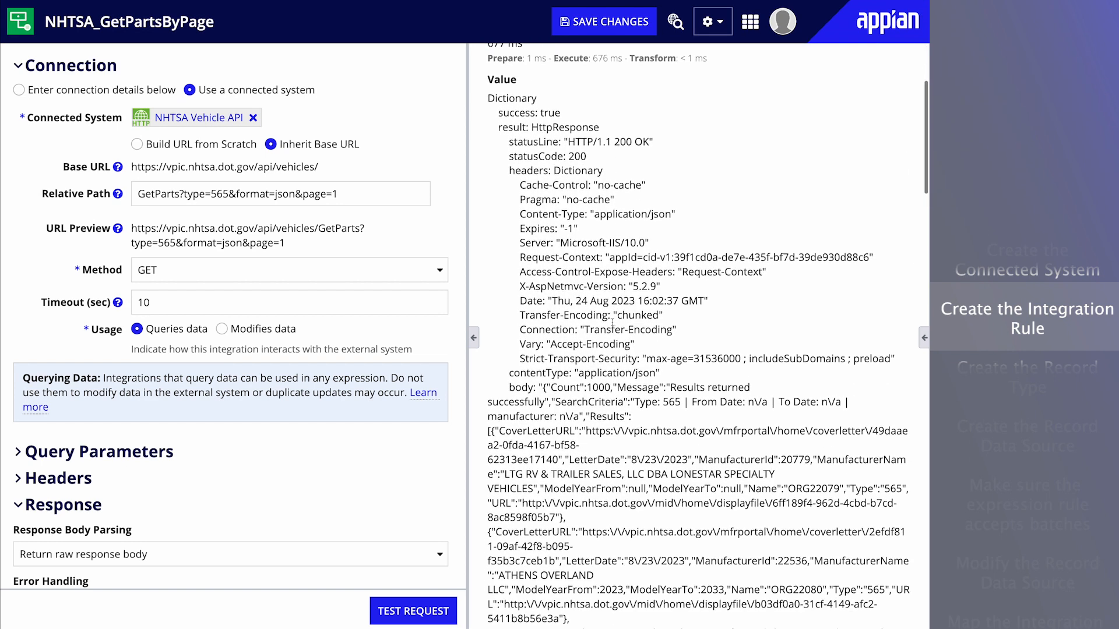
drag(489, 285, 670, 548)
scroll(672, 548, down, 3)
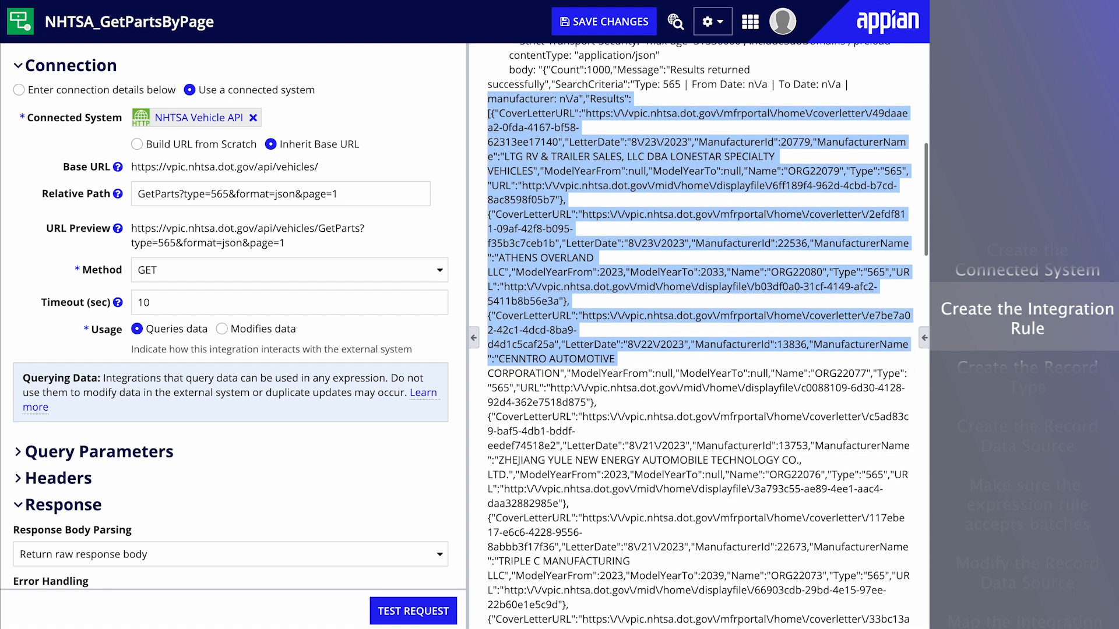
right_click(674, 547)
click(639, 314)
scroll(635, 309, up, 8)
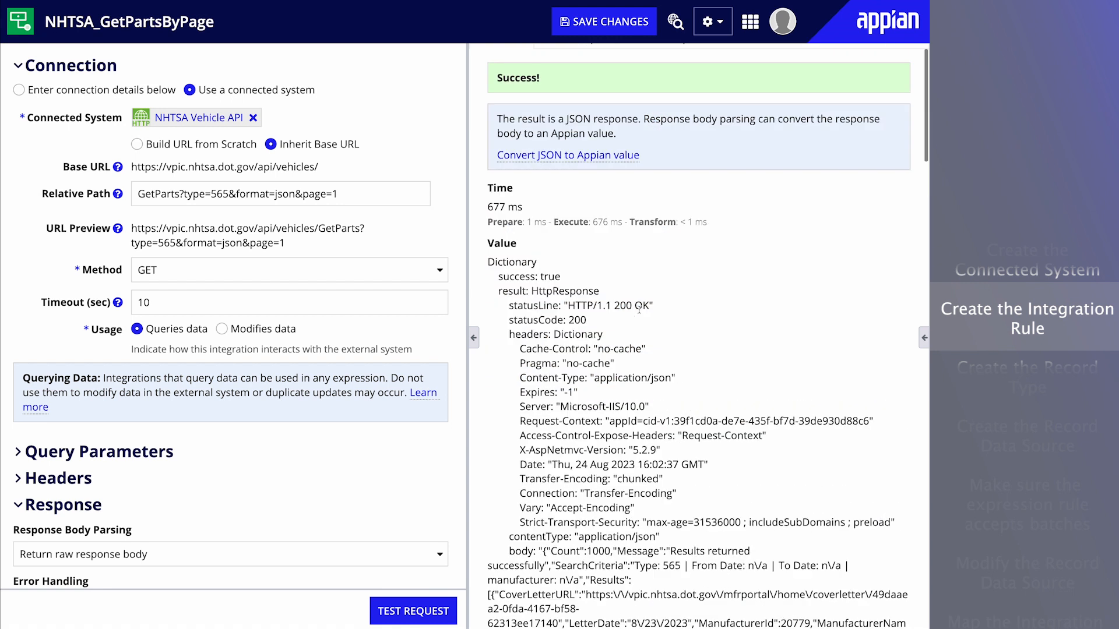
drag(495, 140, 642, 142)
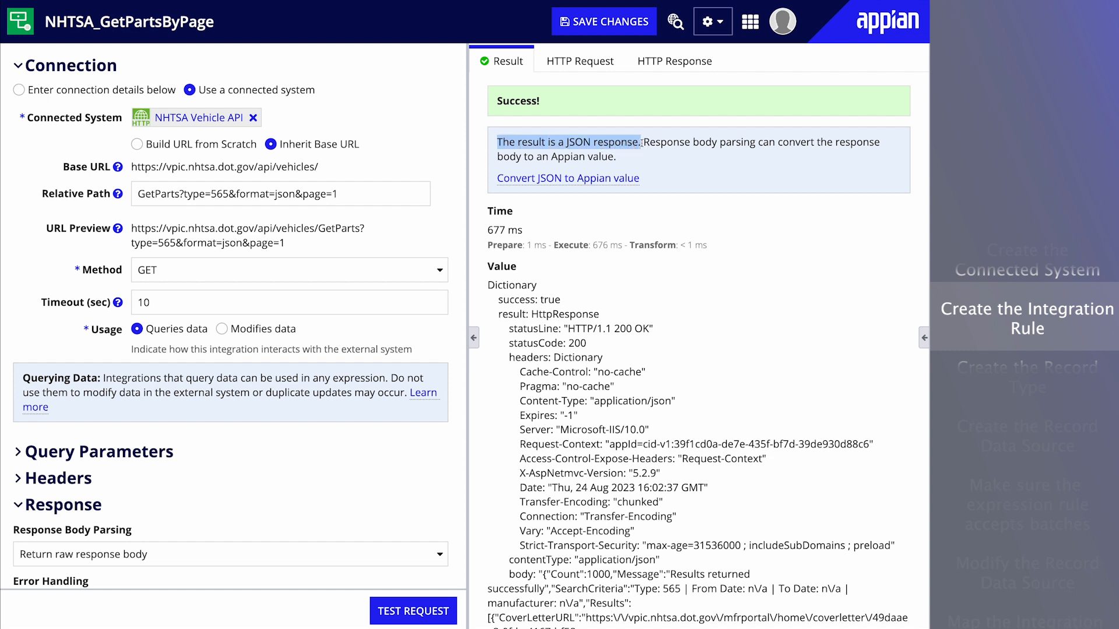
Step: Set the response body parsing to Convert JSON to Appian value and test the request again
click(622, 177)
scroll(621, 176, down, 3)
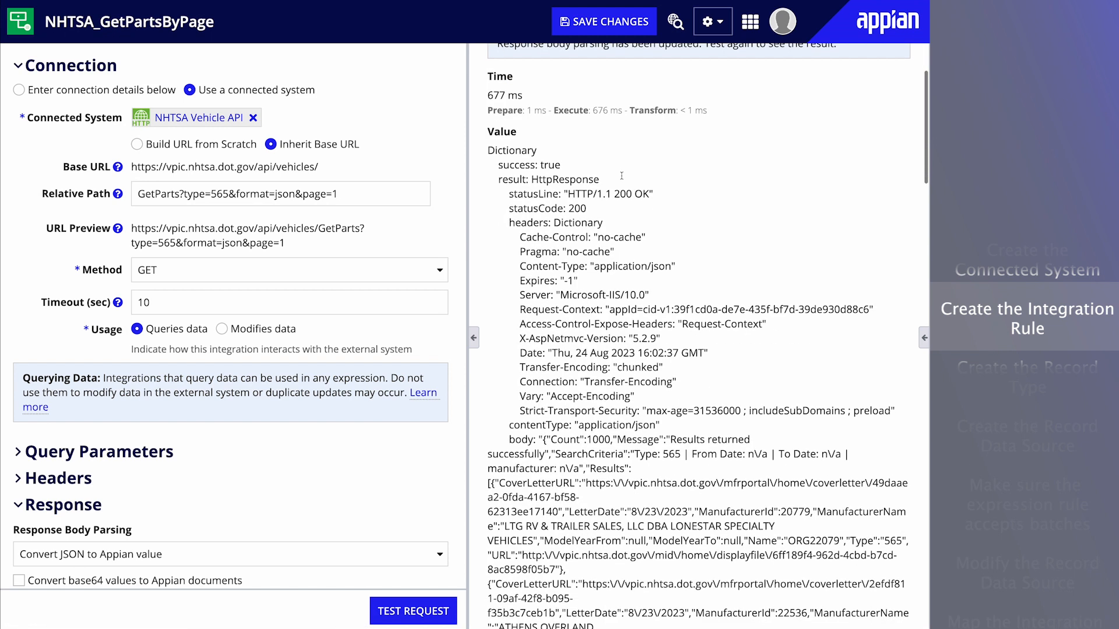
click(405, 615)
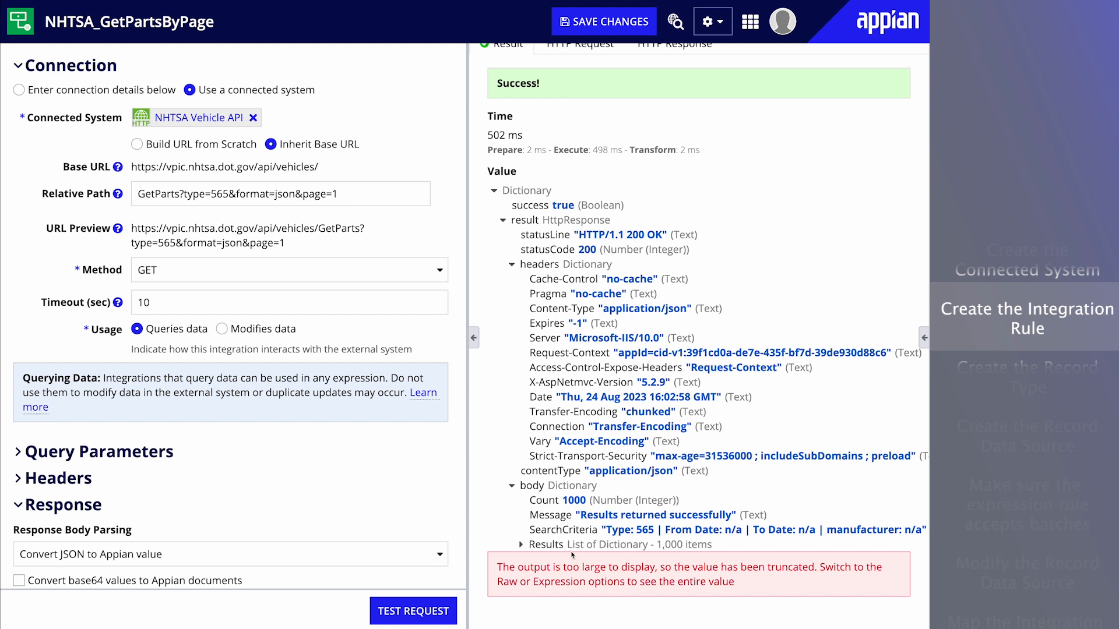
Step: Expand the Results list in the response body and examine the fields of its part dictionaries
drag(712, 532, 545, 542)
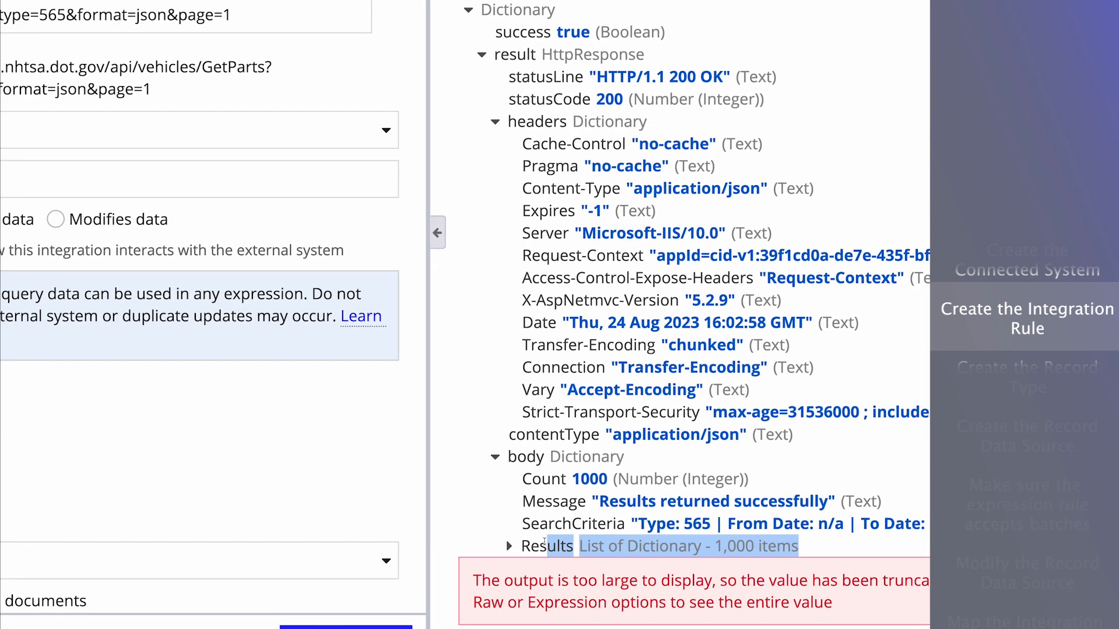
scroll(544, 542, down, 1)
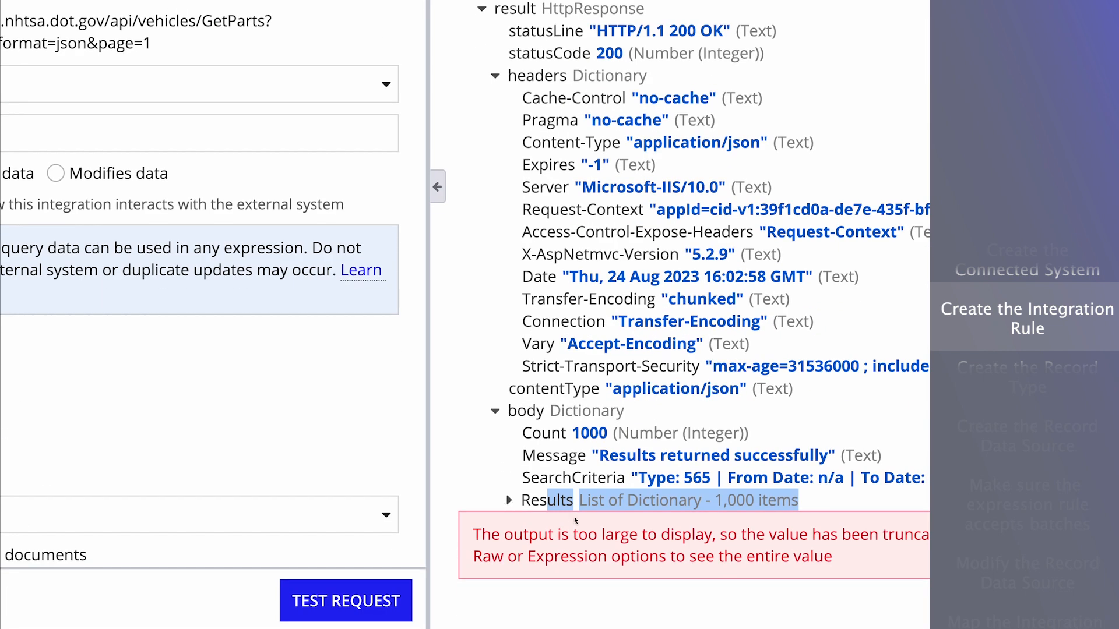
click(509, 500)
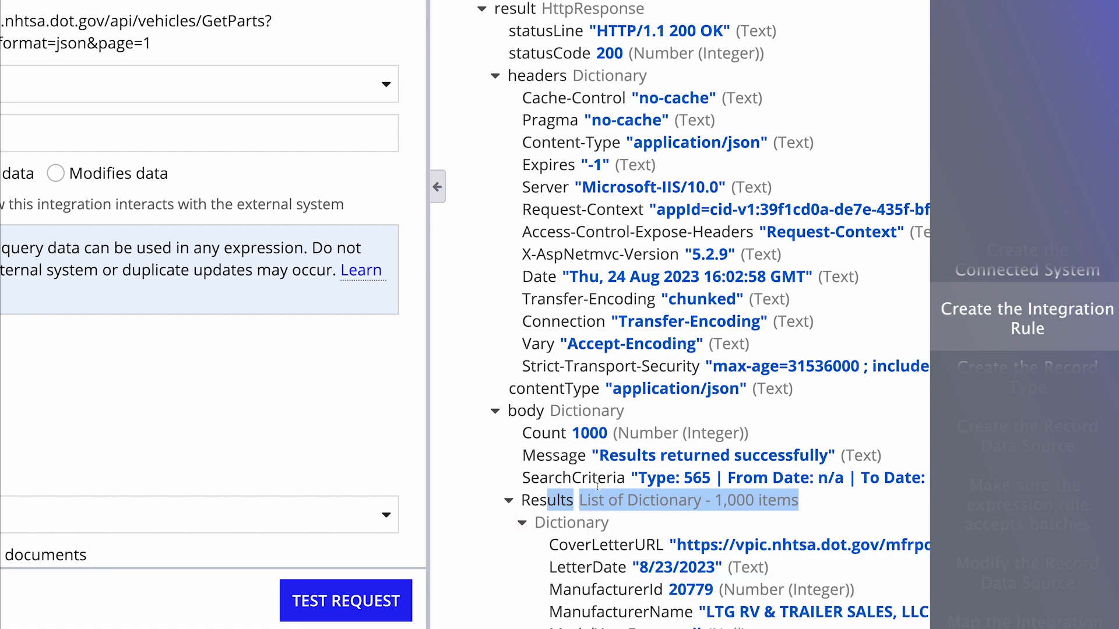
scroll(507, 500, down, 3)
scroll(597, 486, down, 3)
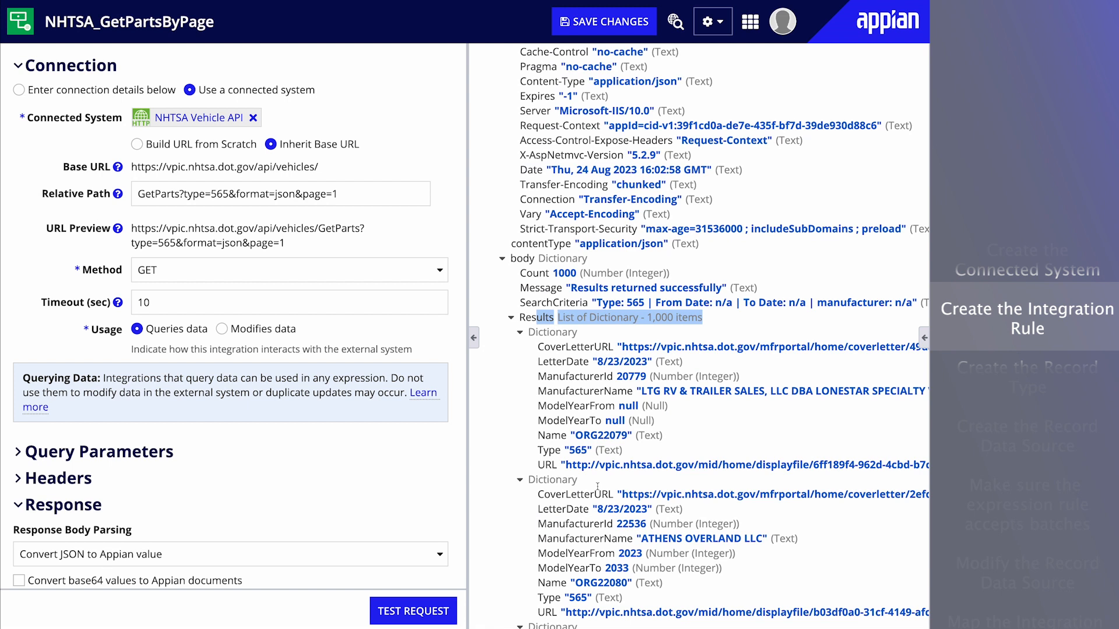
Step: Try page number 2 in the relative path
click(362, 193)
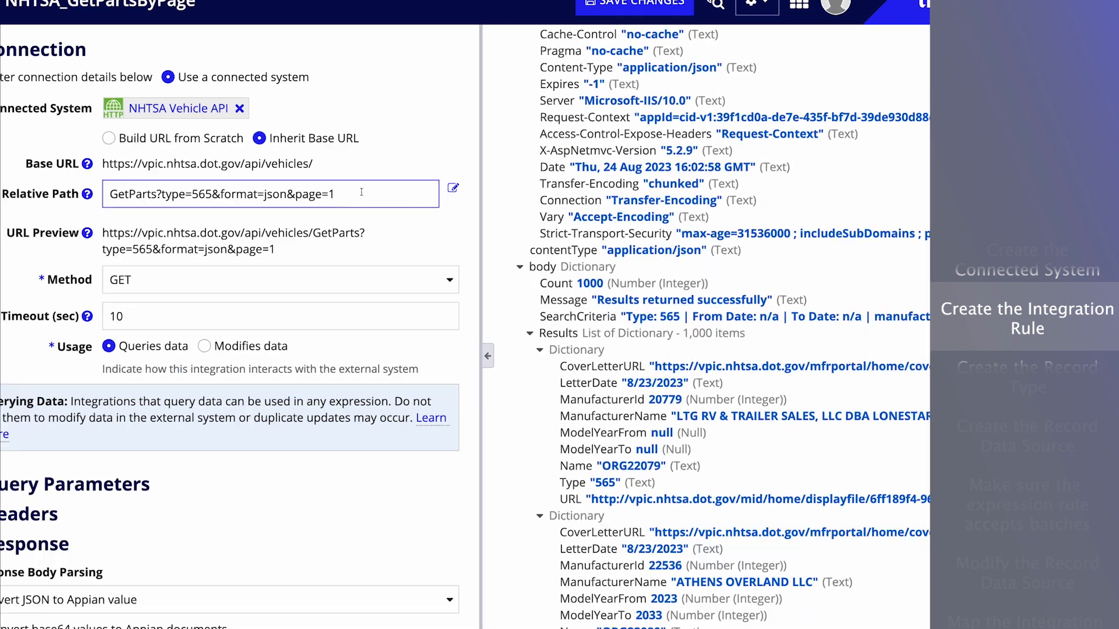
key(BackSpace)
text(2)
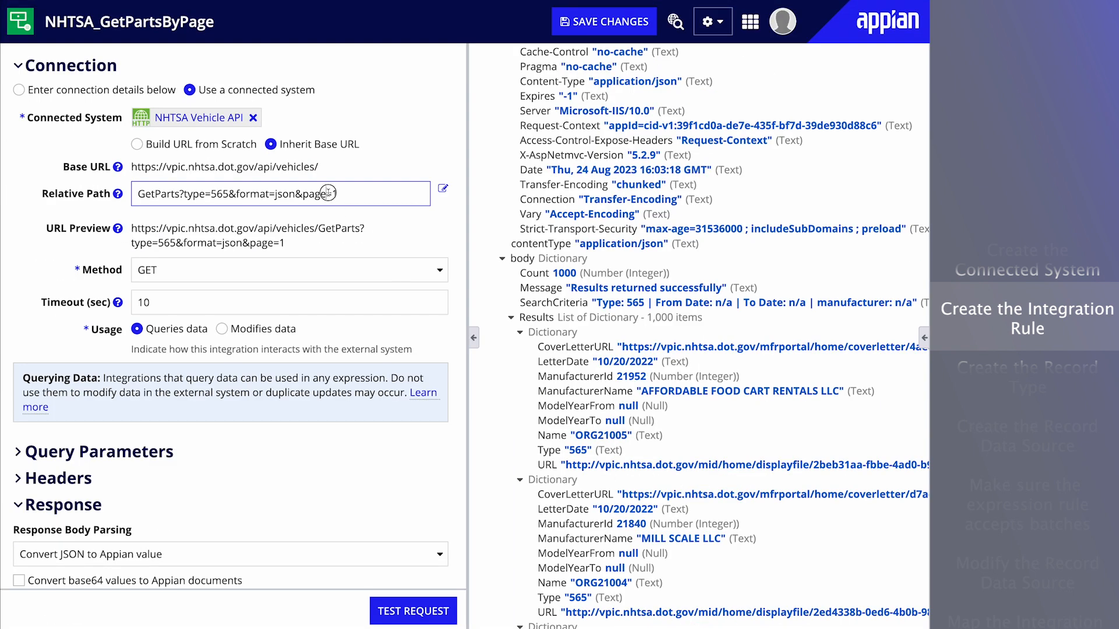
triple_click(337, 193)
click(336, 193)
Step: Add a rule input named pageNumber of type Number (Integer) and save the integration
click(925, 338)
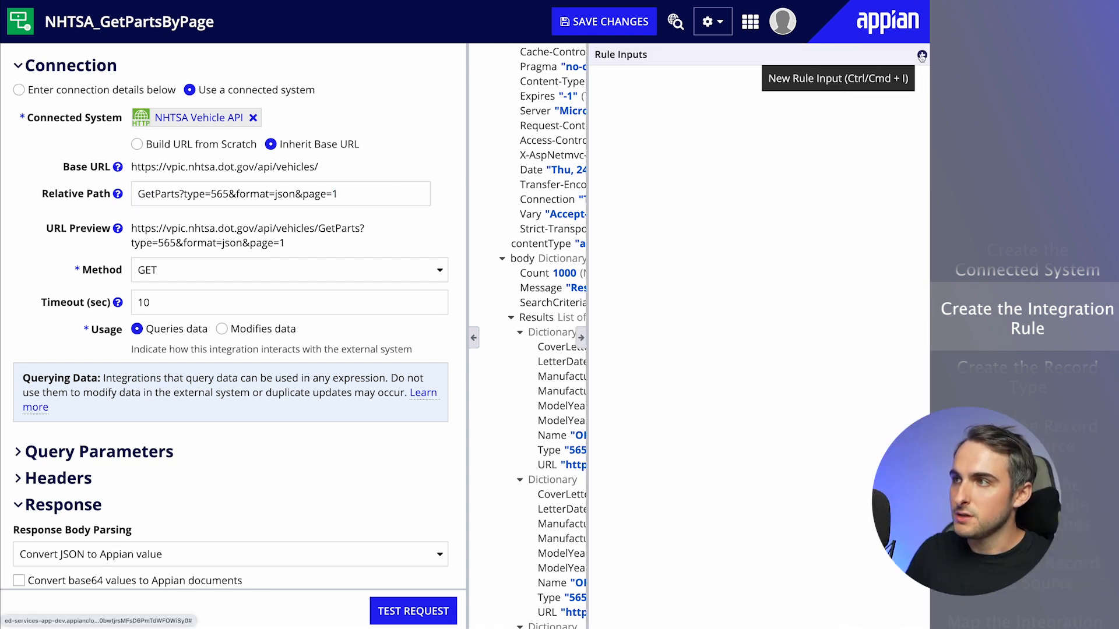
click(922, 56)
text(pageNumber)
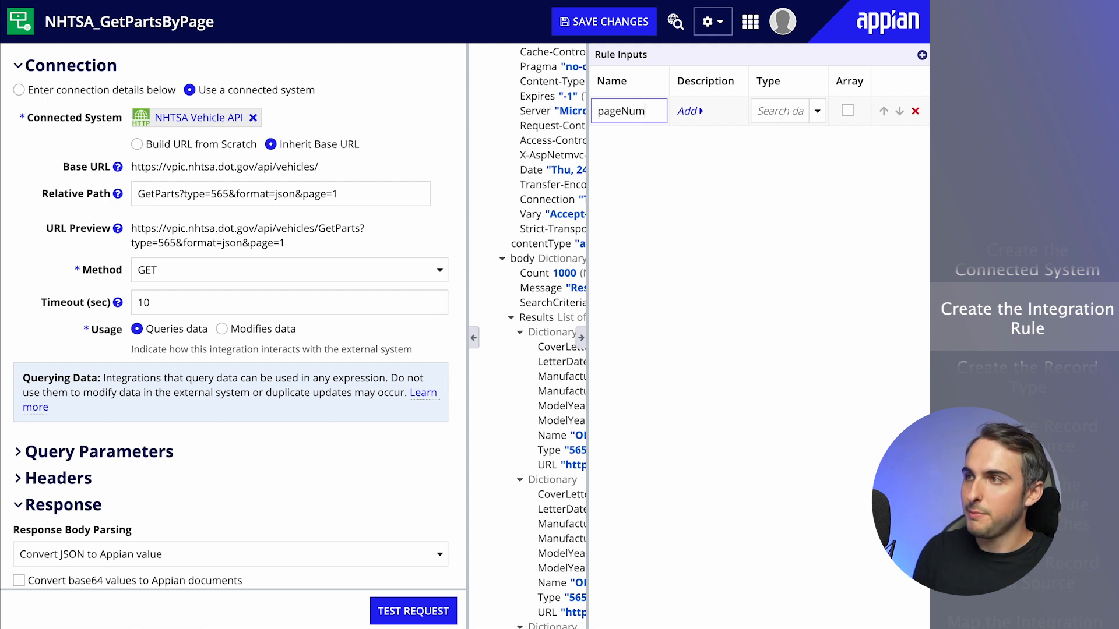
click(781, 113)
text(number)
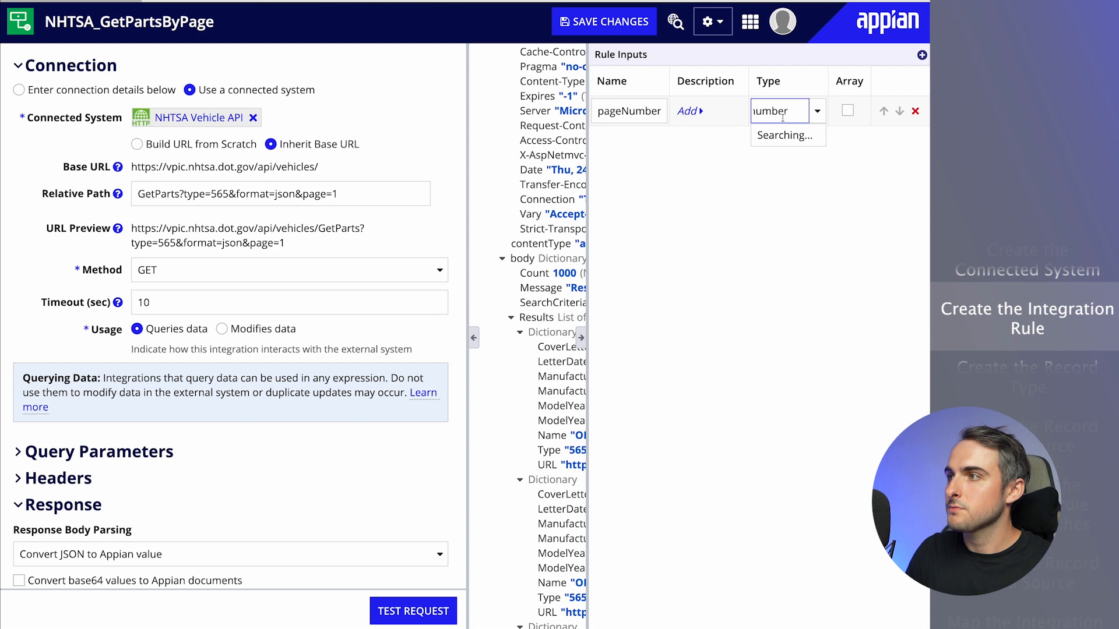
click(817, 177)
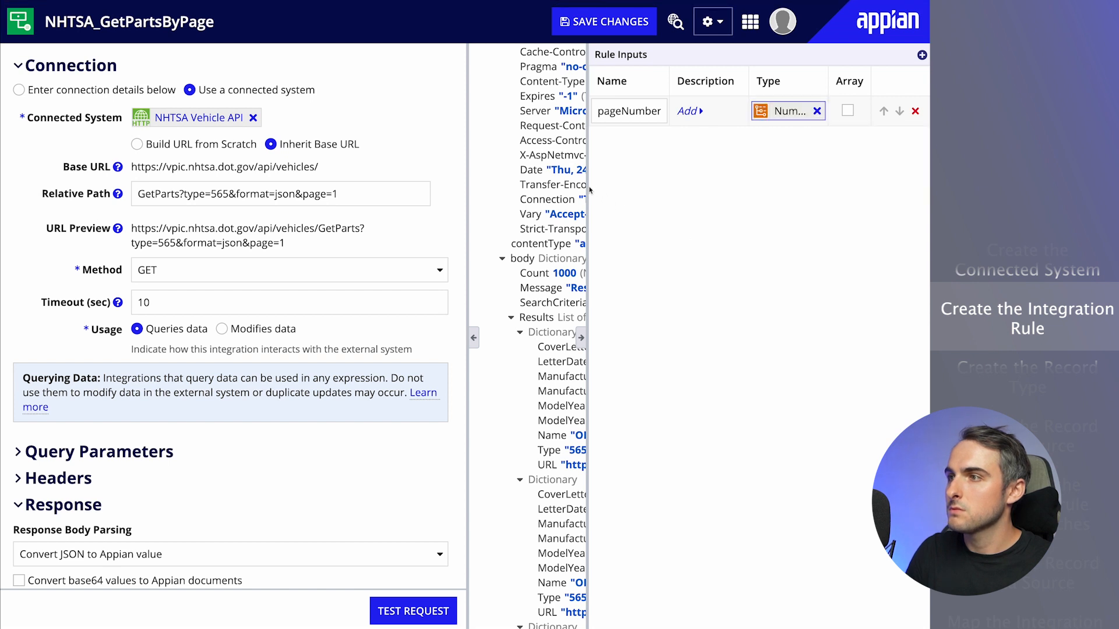
drag(587, 190, 544, 190)
click(585, 24)
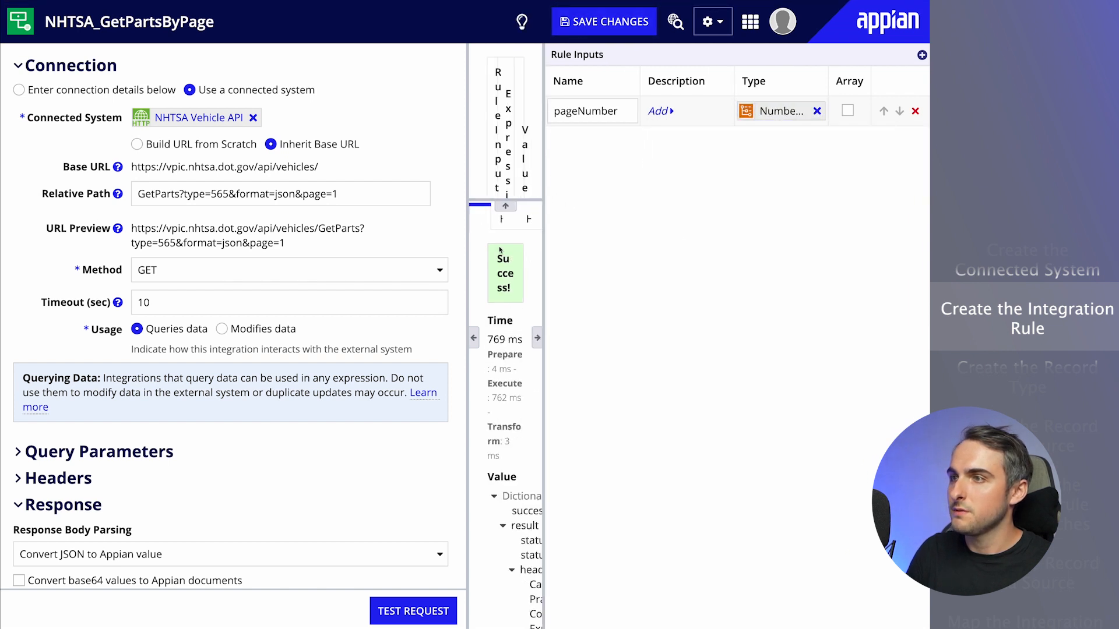
Step: Collapse the Rule Inputs pane and set the relative path expression to "GetParts?type=565&format=json&page="&ri!pageNumber
drag(368, 238, 444, 220)
click(538, 340)
drag(341, 195, 137, 196)
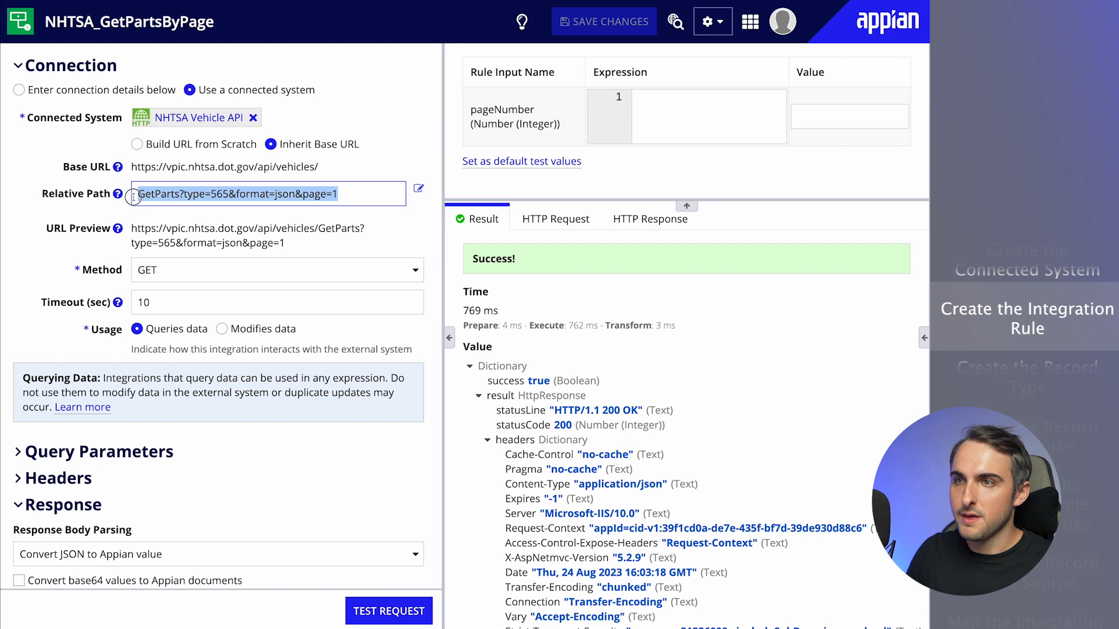
click(419, 191)
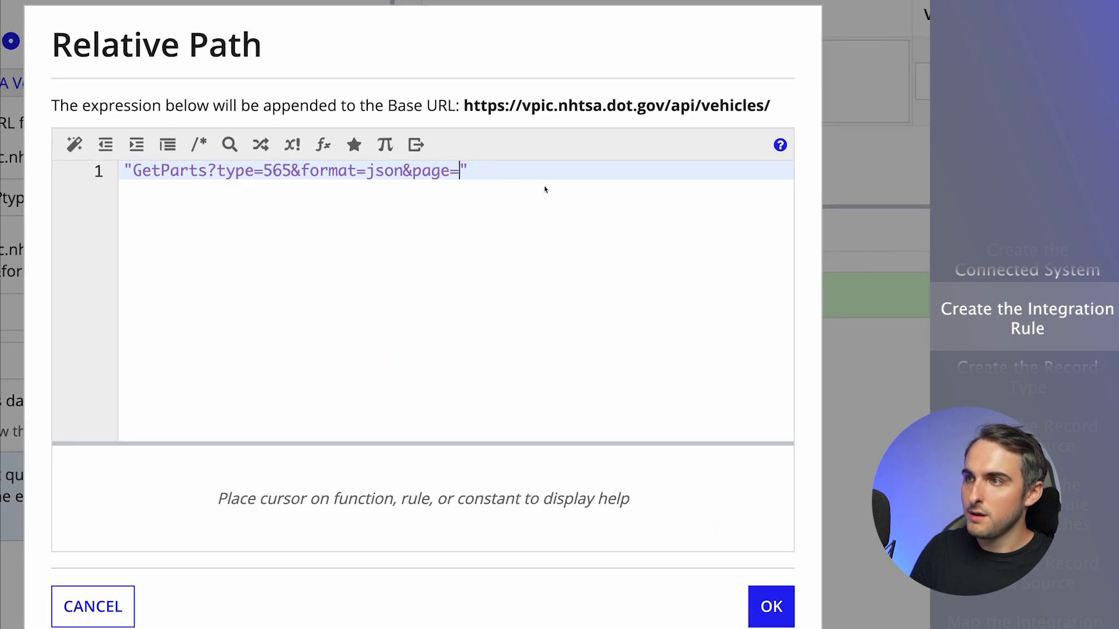
key(End)
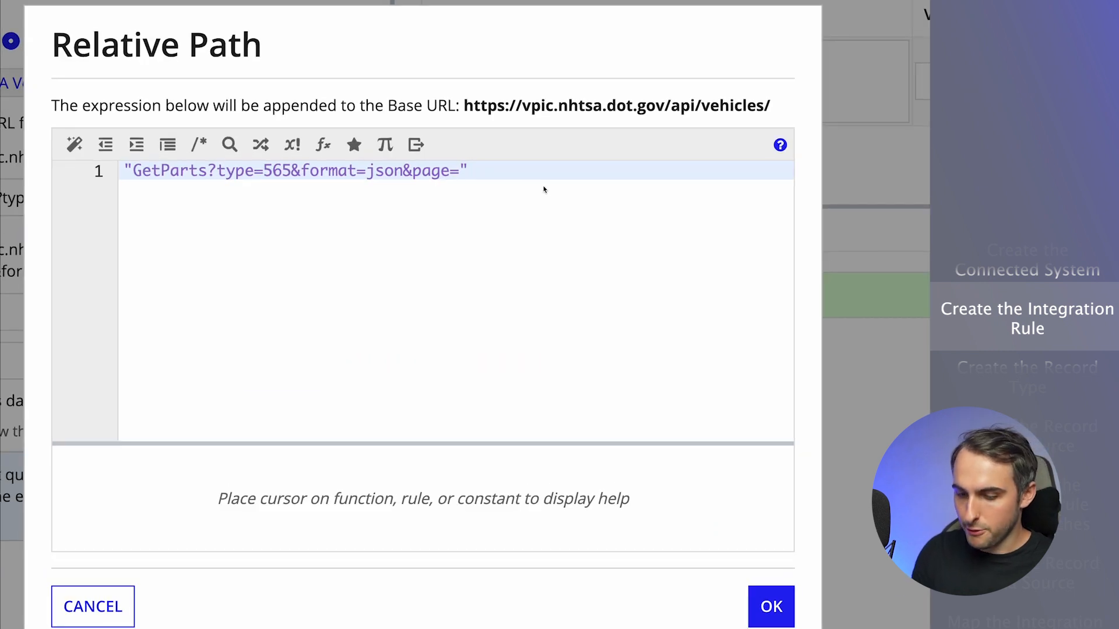
text(&ri!pageNumber)
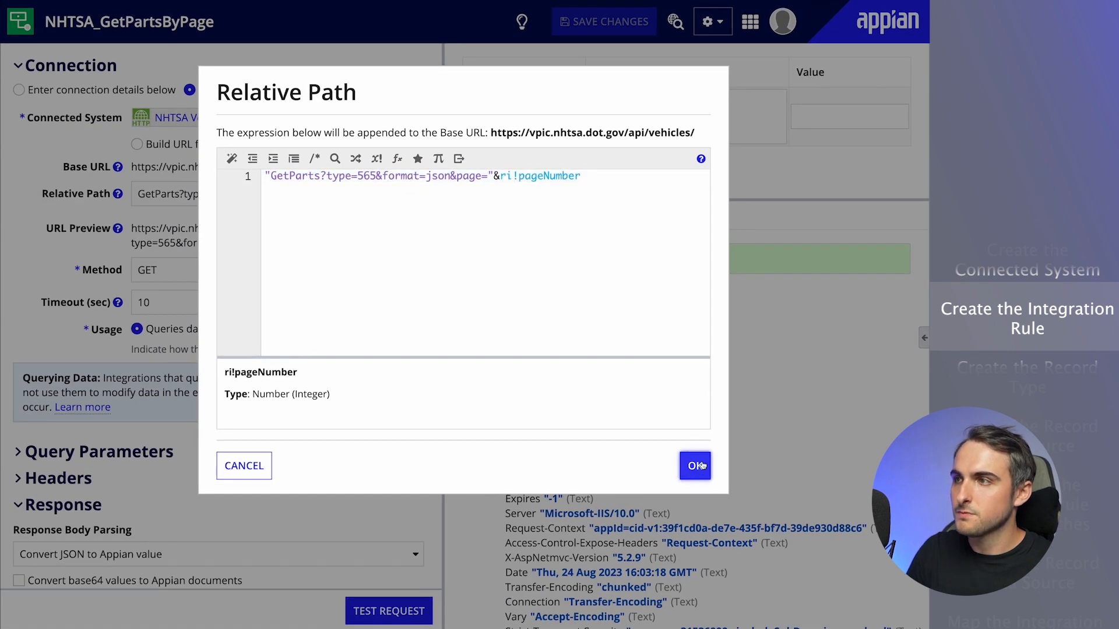
click(695, 466)
Step: Test the request with a pageNumber value of 3, check the returned parts, and save the integration
click(839, 124)
text(3)
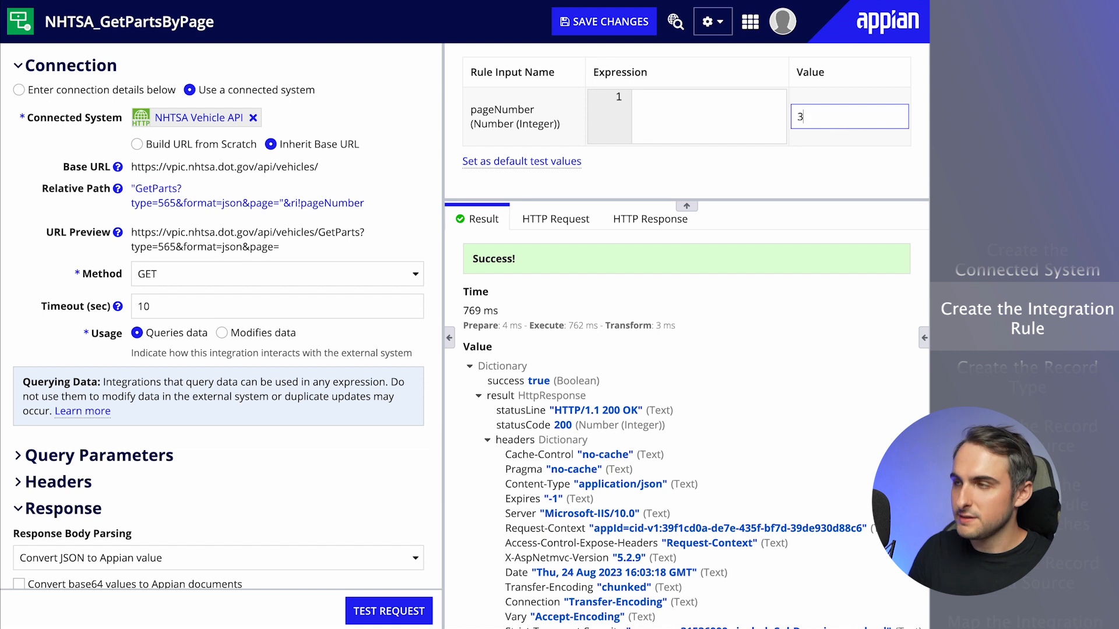
click(830, 153)
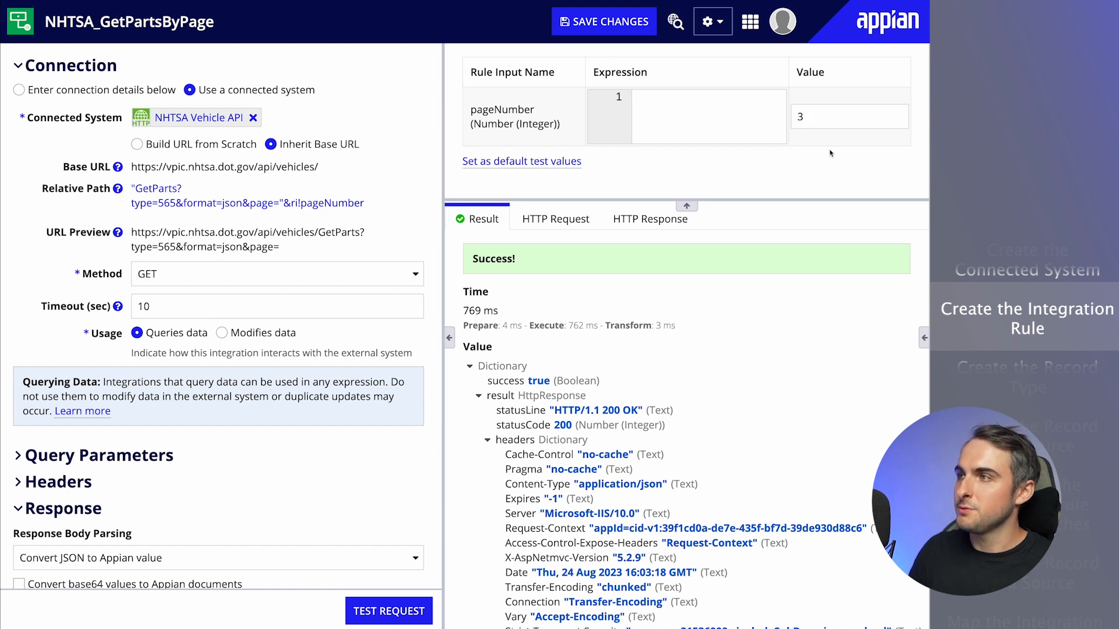
click(387, 609)
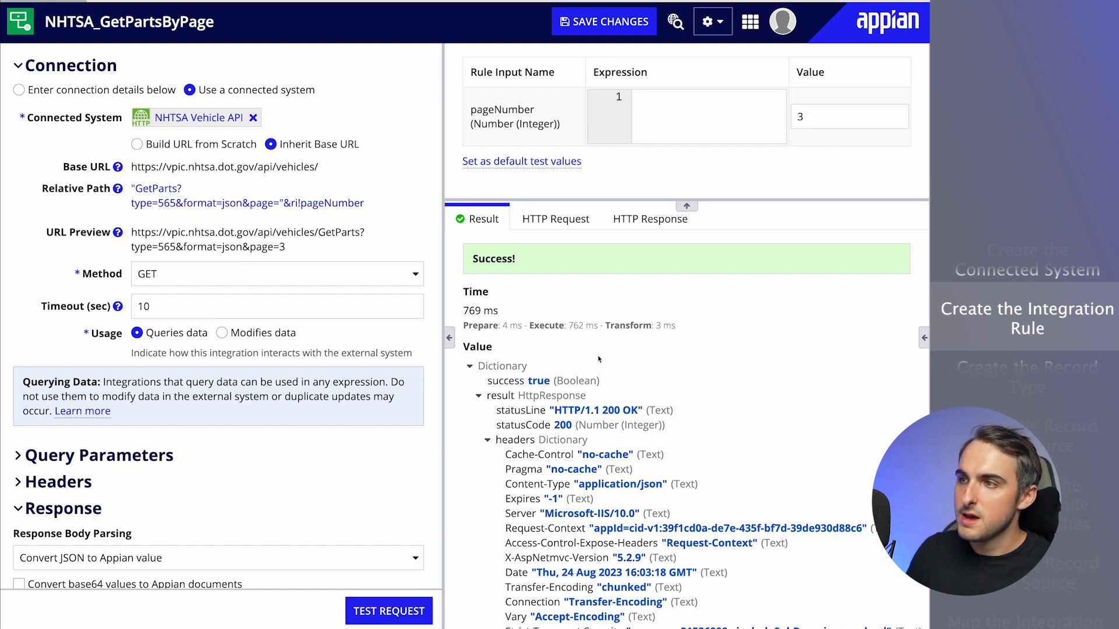
scroll(603, 408, down, 8)
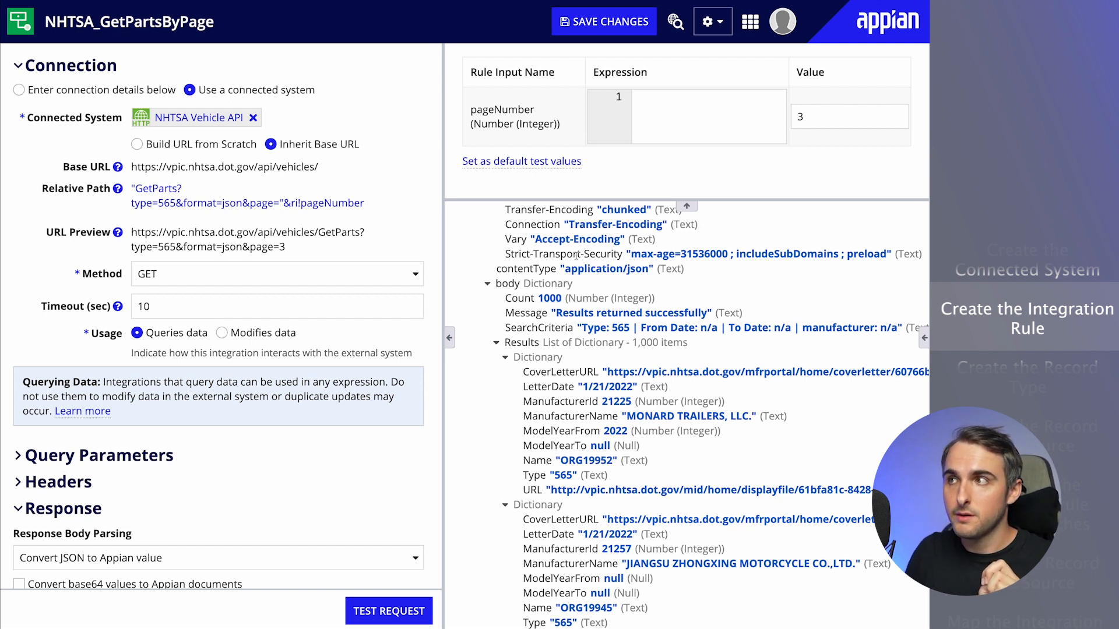
click(597, 24)
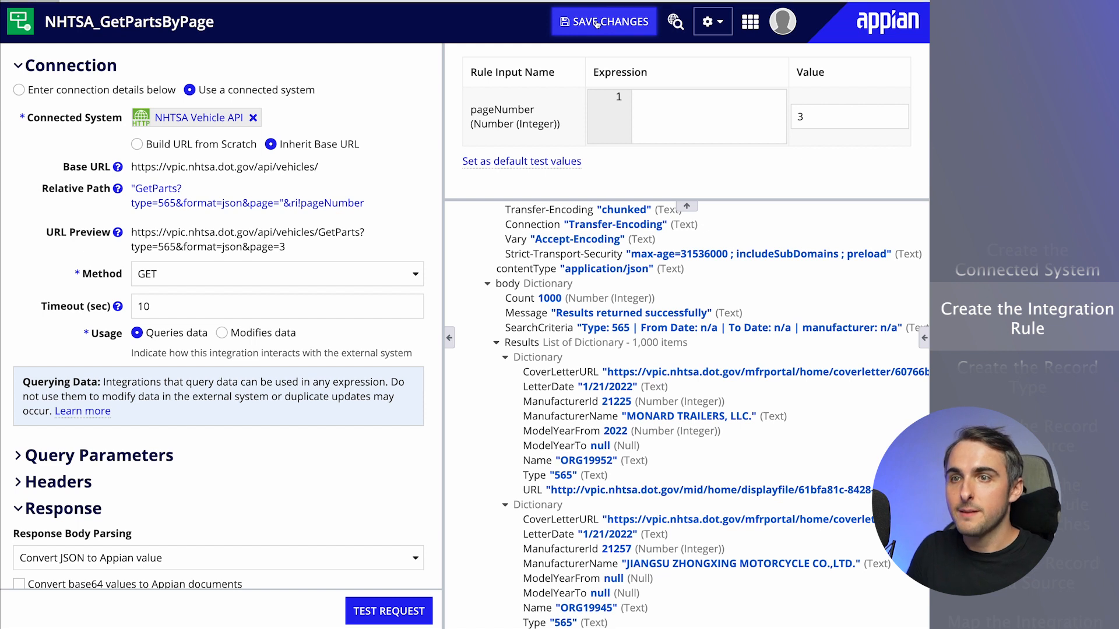
Step: Switch to the project notes and review the implementation steps for the connected system, integration rule and record type
key(super+Tab)
click(145, 337)
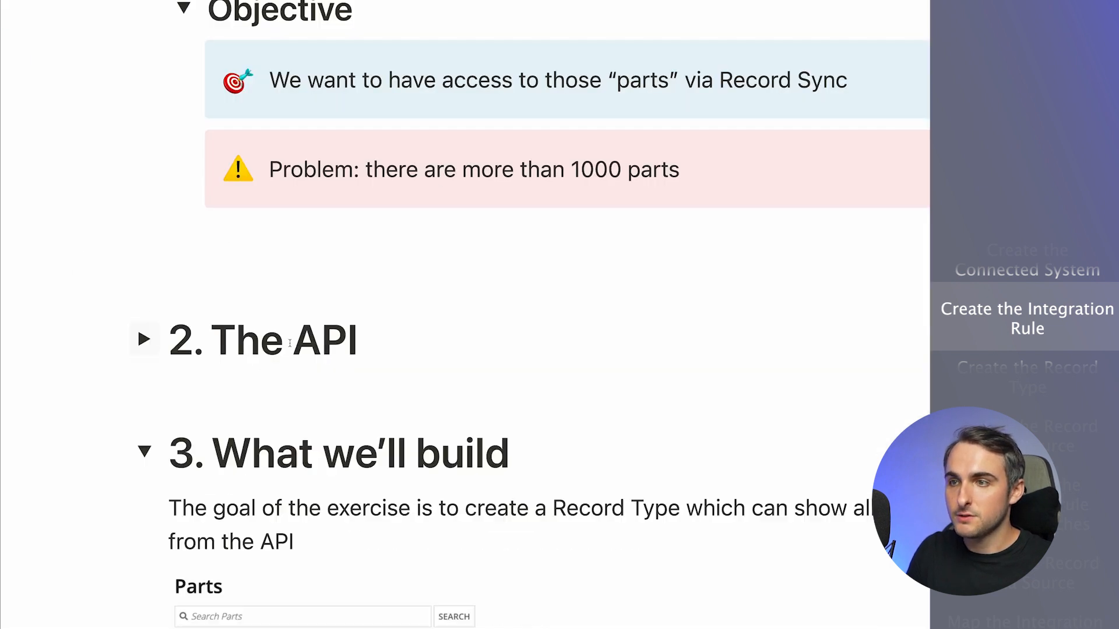
scroll(223, 328, down, 10)
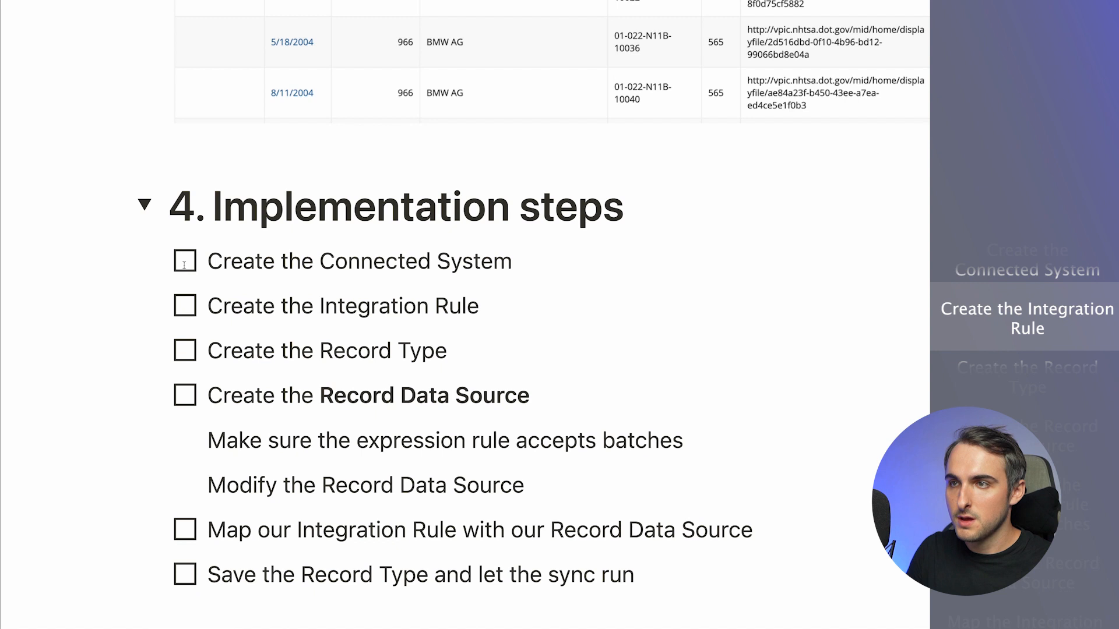
triple_click(222, 265)
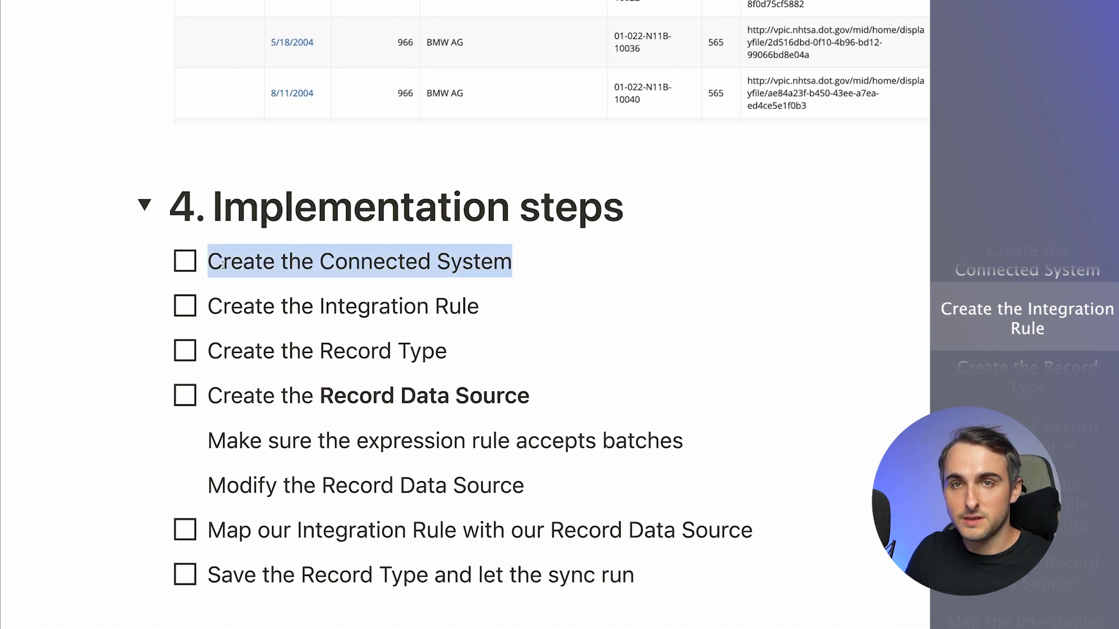
triple_click(236, 285)
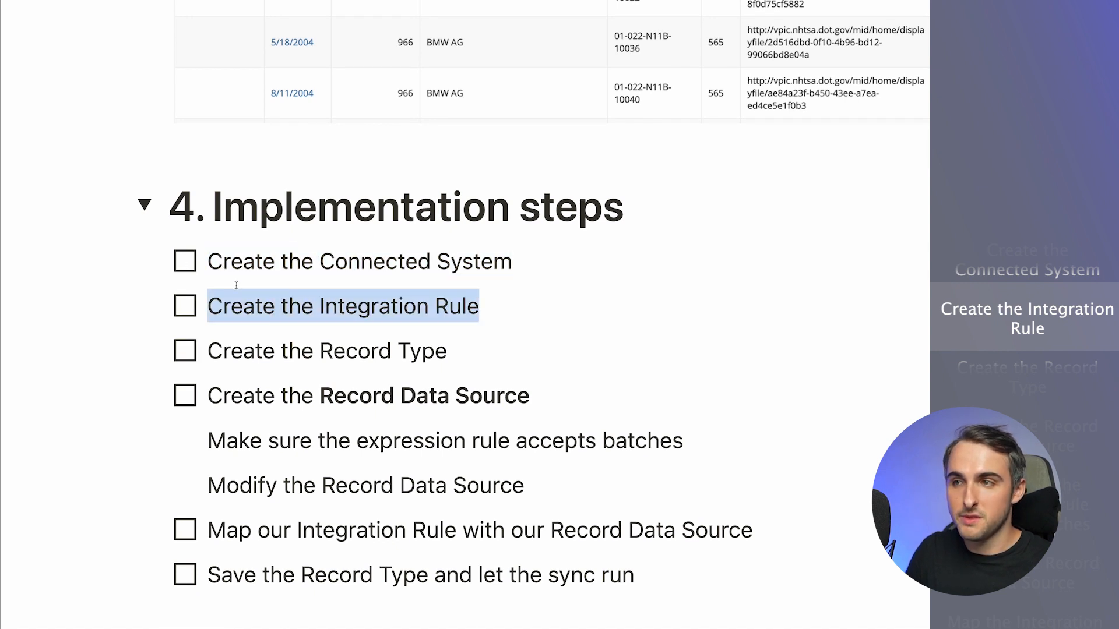
triple_click(238, 350)
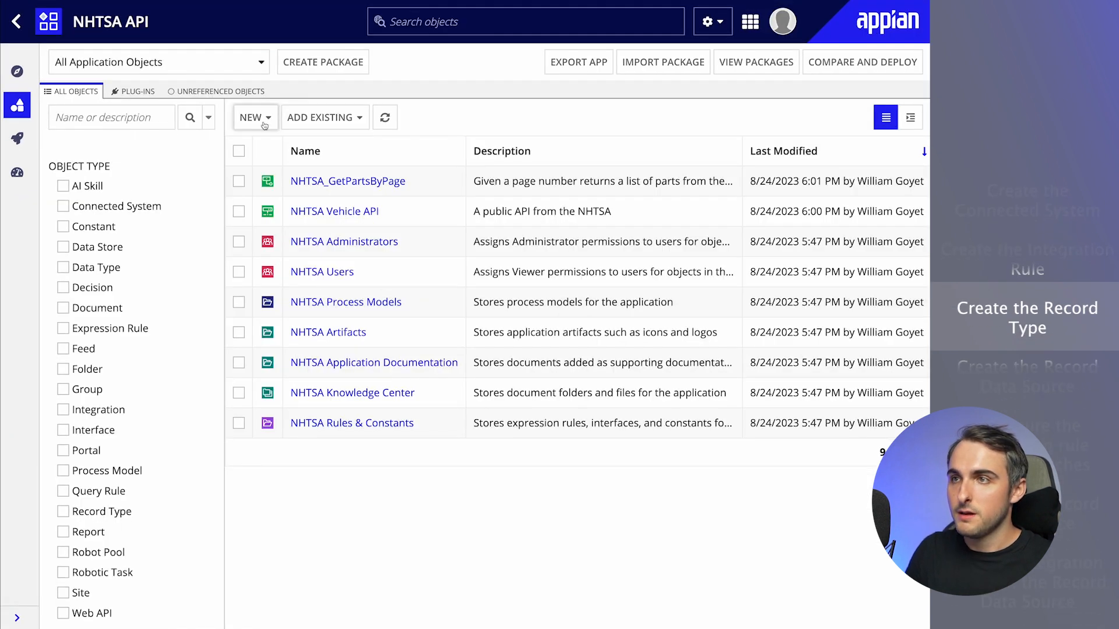
Step: Start a new record type named NHTSA Part with the plural display name Parts
click(264, 118)
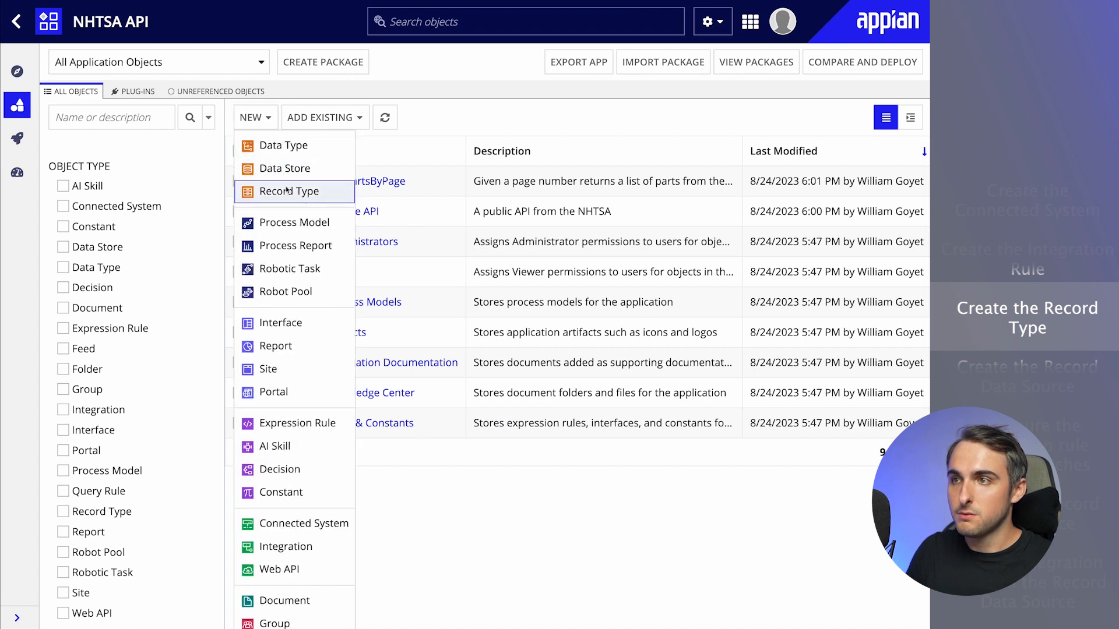
click(286, 189)
text(Part)
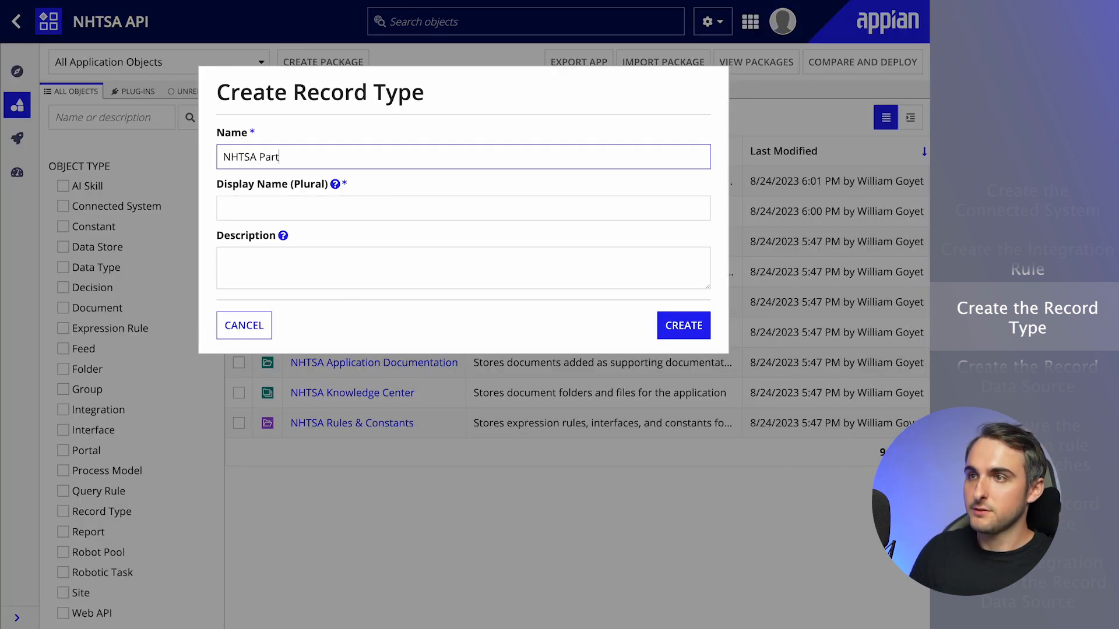
click(345, 94)
Step: Describe the record type as "List of all parts coming from the NHTSA API" and create it
click(329, 256)
text(List of all parts coming rom the)
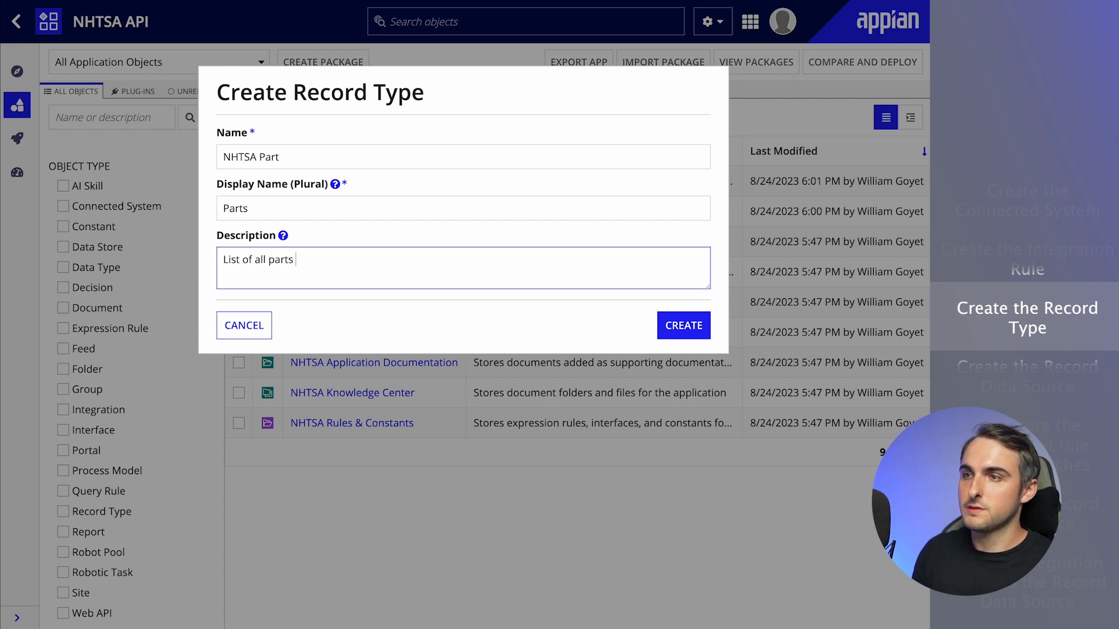
key(BackSpace)
key(BackSpace)
key(BackSpace)
key(BackSpace)
key(BackSpace)
key(BackSpace)
key(BackSpace)
key(BackSpace)
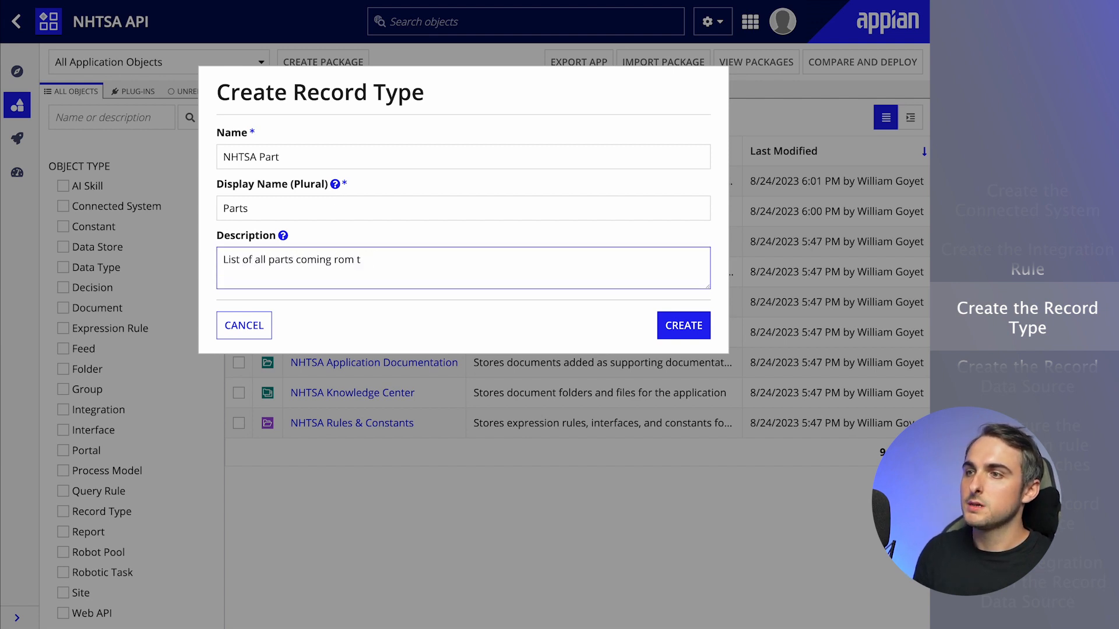
text(from the NHTSA API)
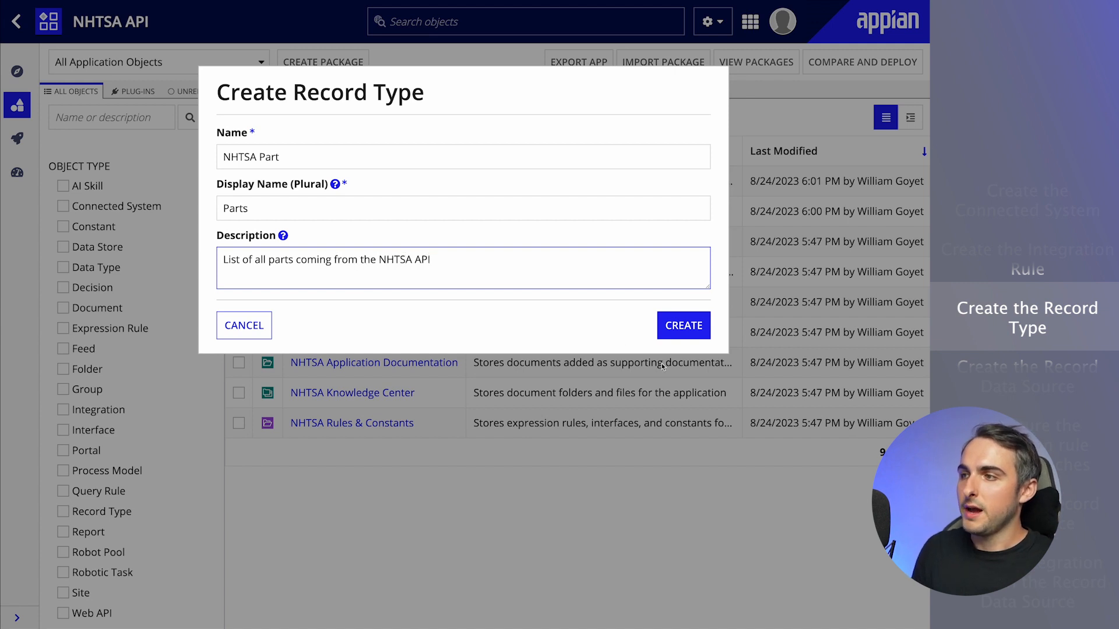
click(682, 328)
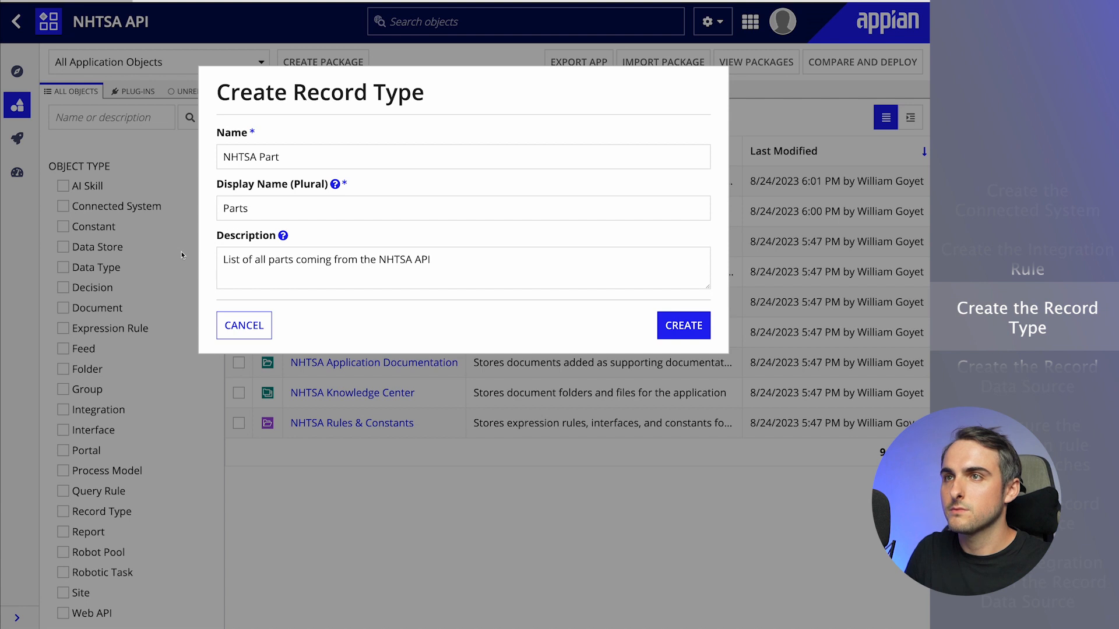
click(704, 468)
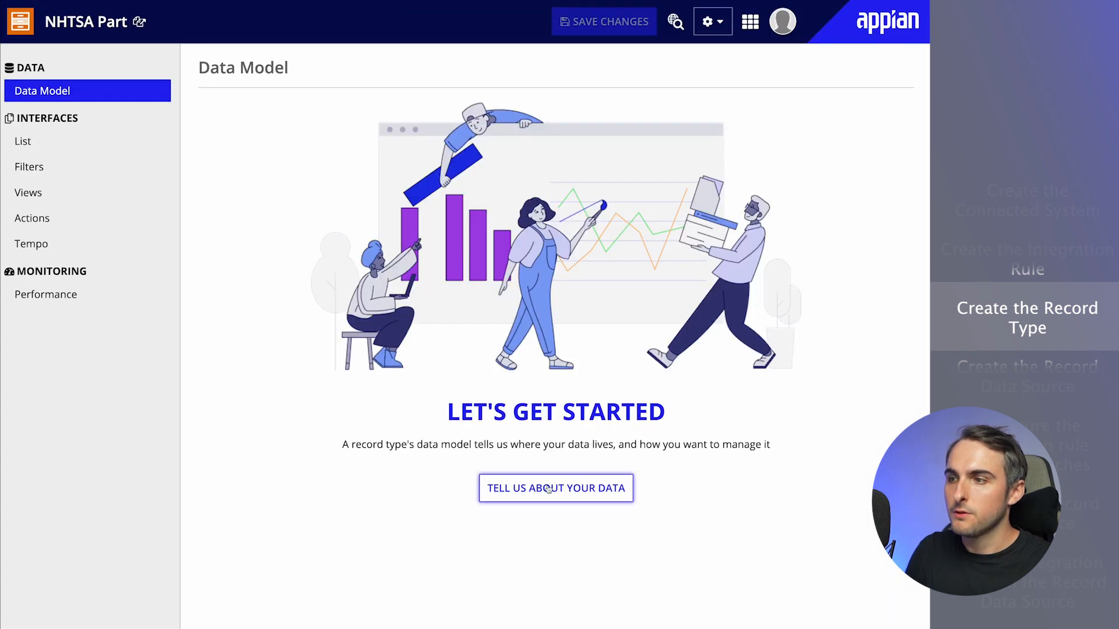
Step: Configure the record type's data source as a Web Service with data sync enabled
click(549, 489)
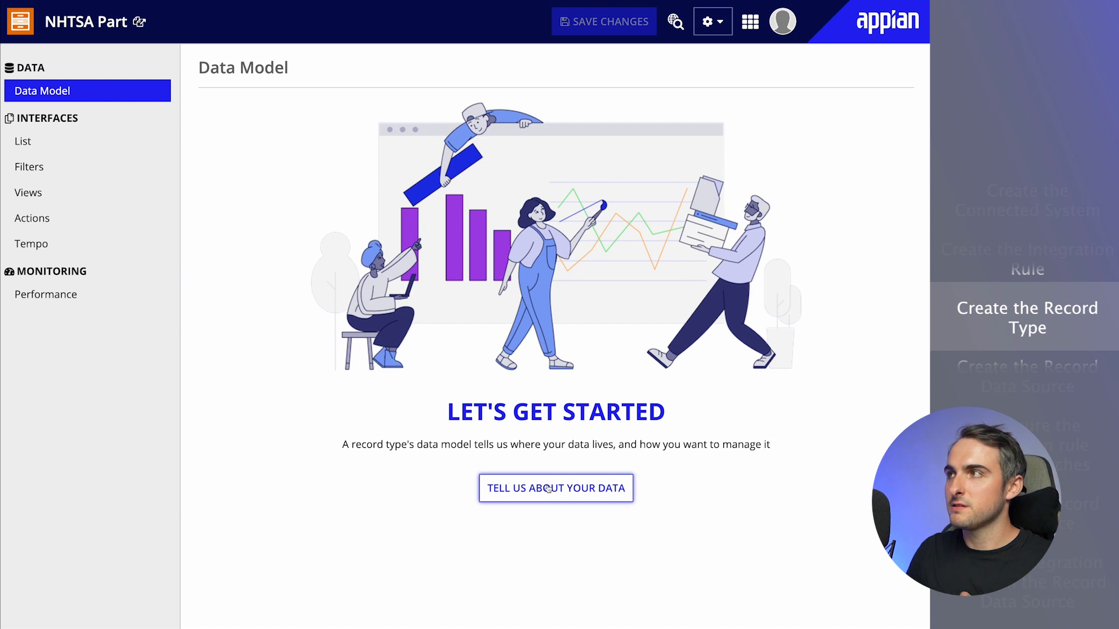
click(840, 187)
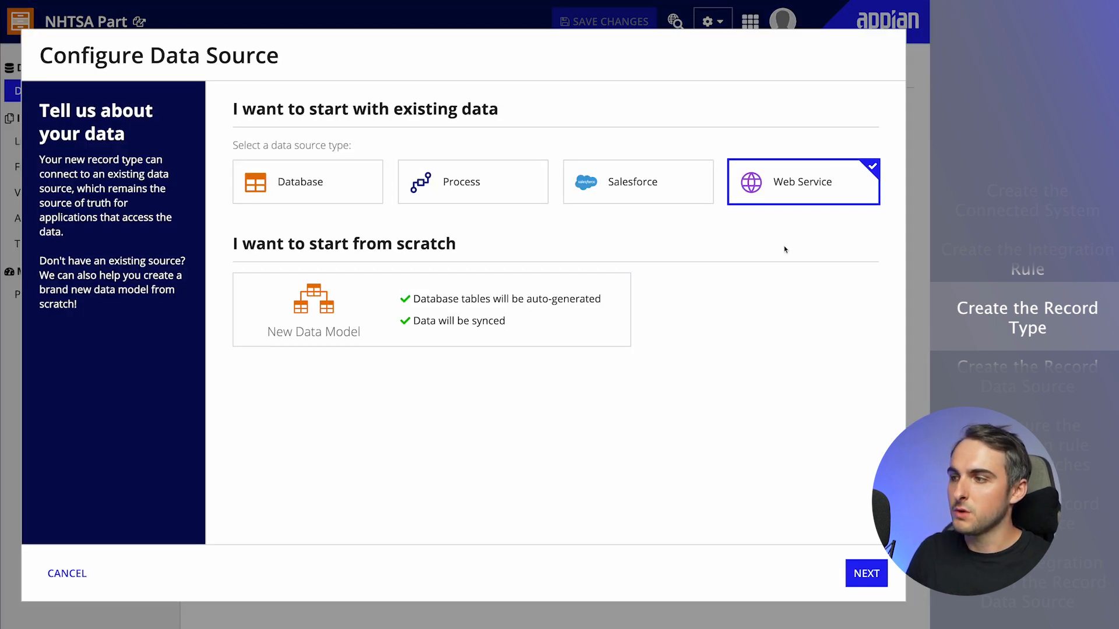
click(857, 570)
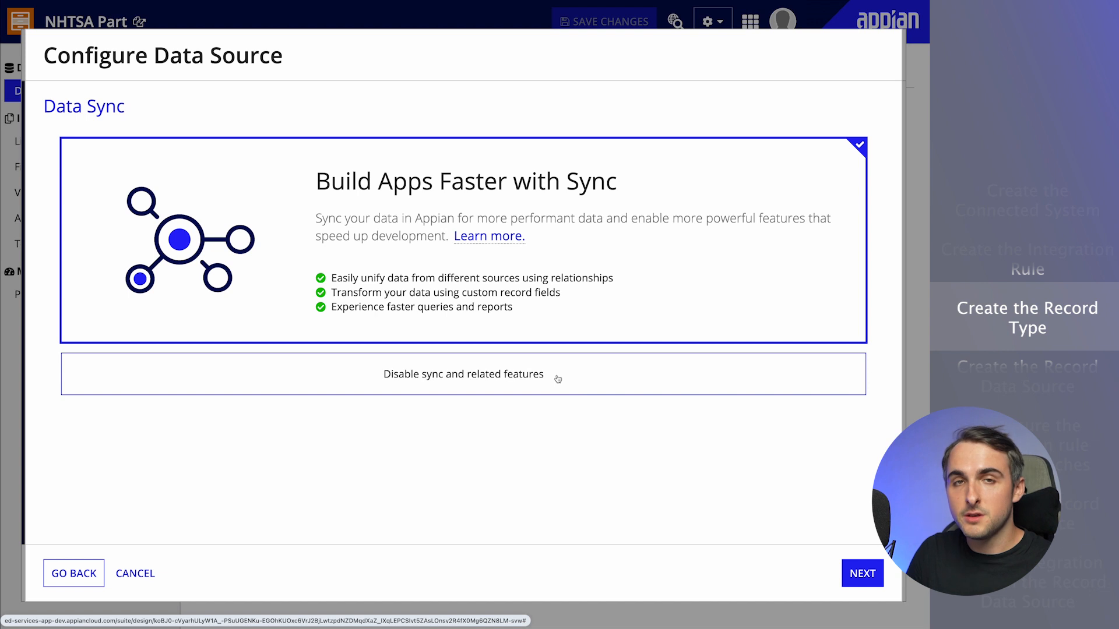
click(867, 572)
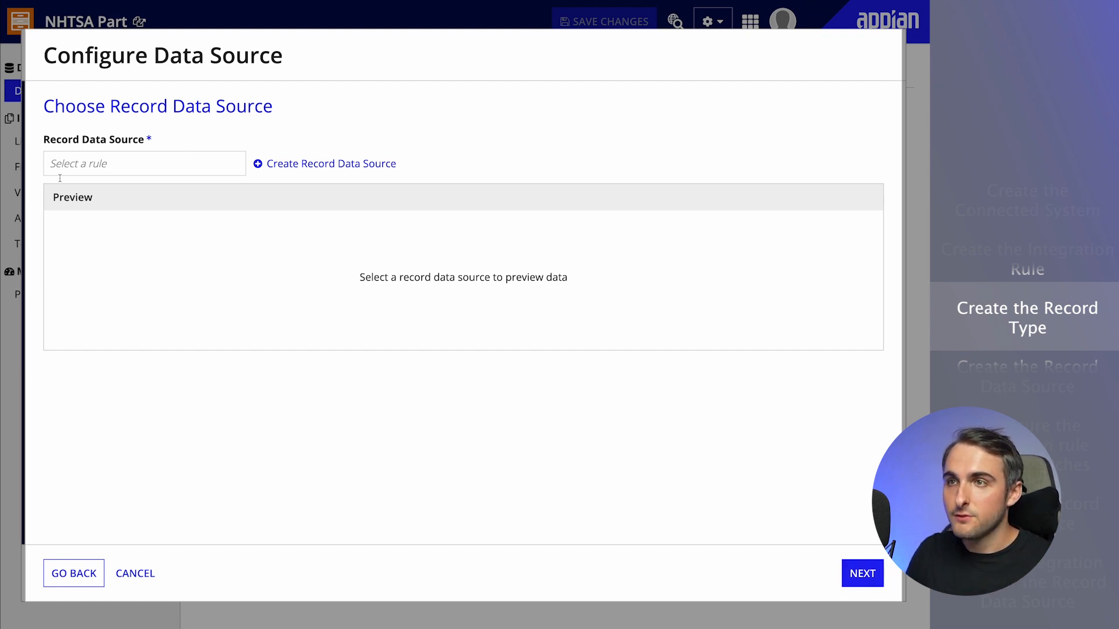
Step: Start creating a record data source that uses the existing integration NHTSA_GetPartsByPage
drag(109, 106, 272, 105)
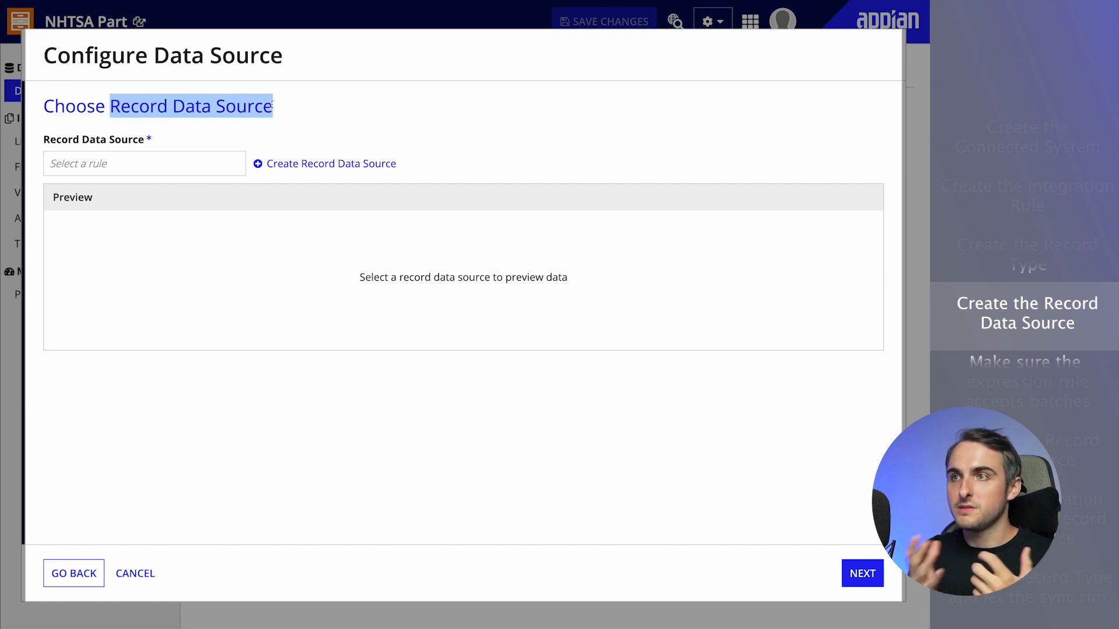
click(285, 167)
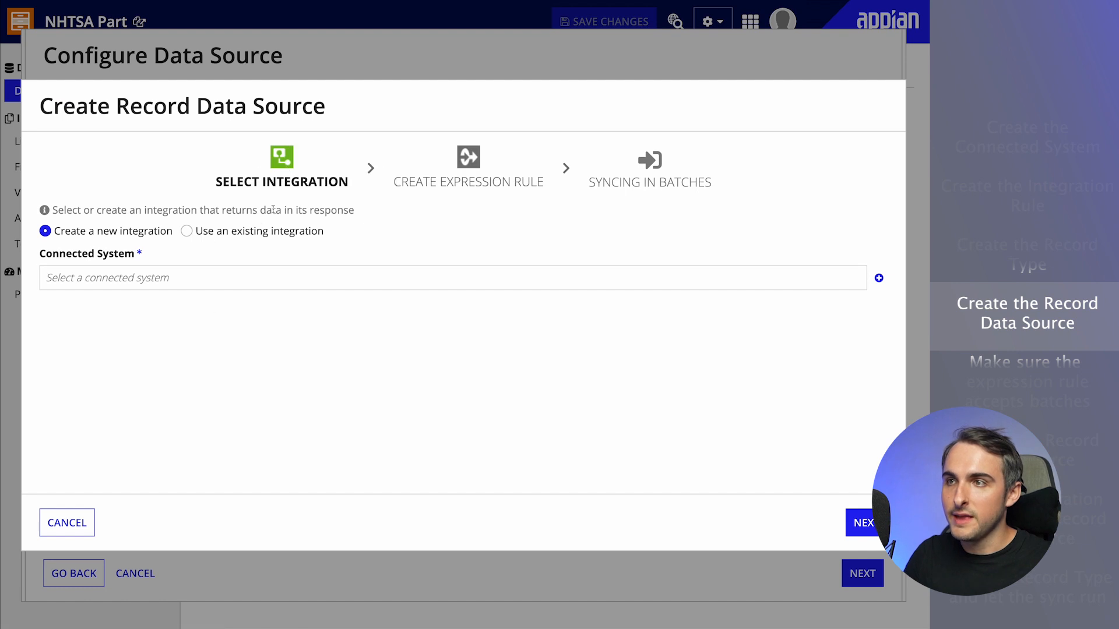
click(200, 232)
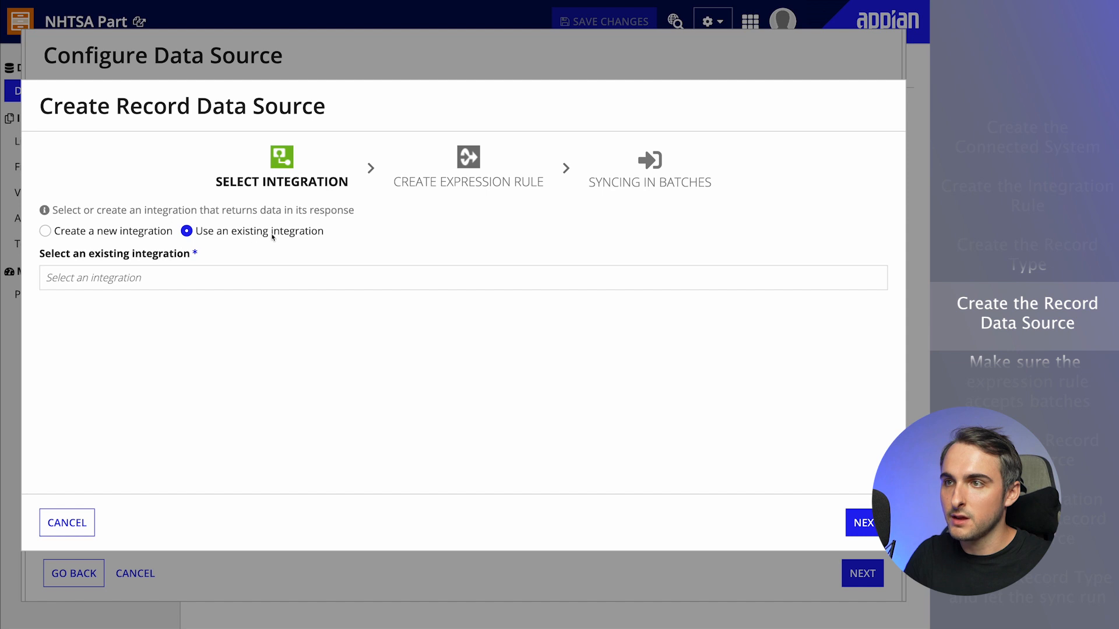
click(194, 279)
text(nhts)
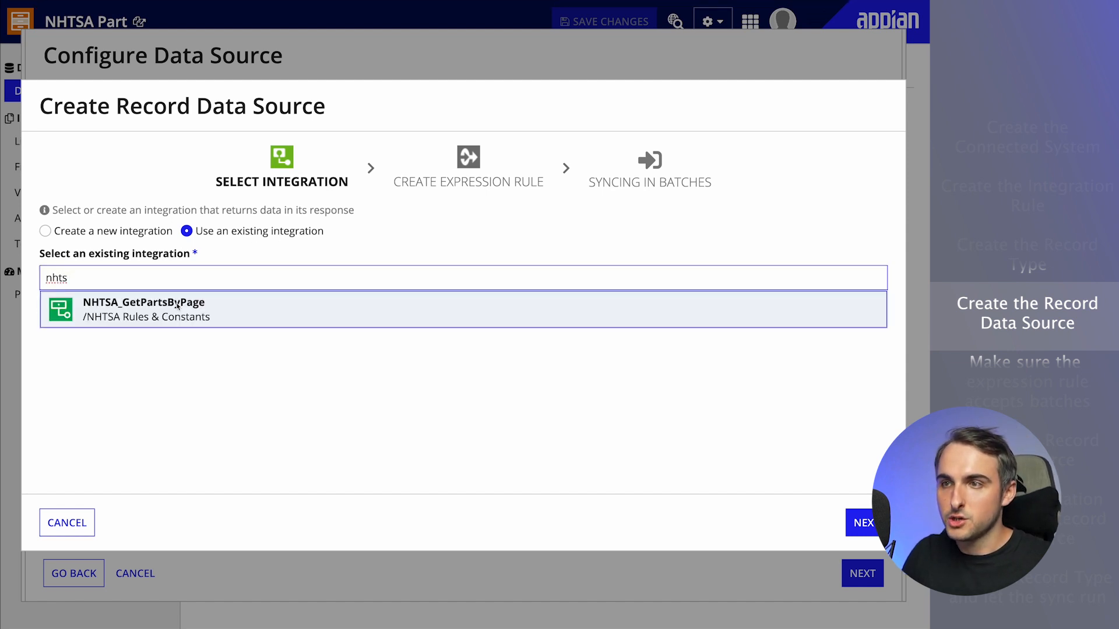
click(181, 302)
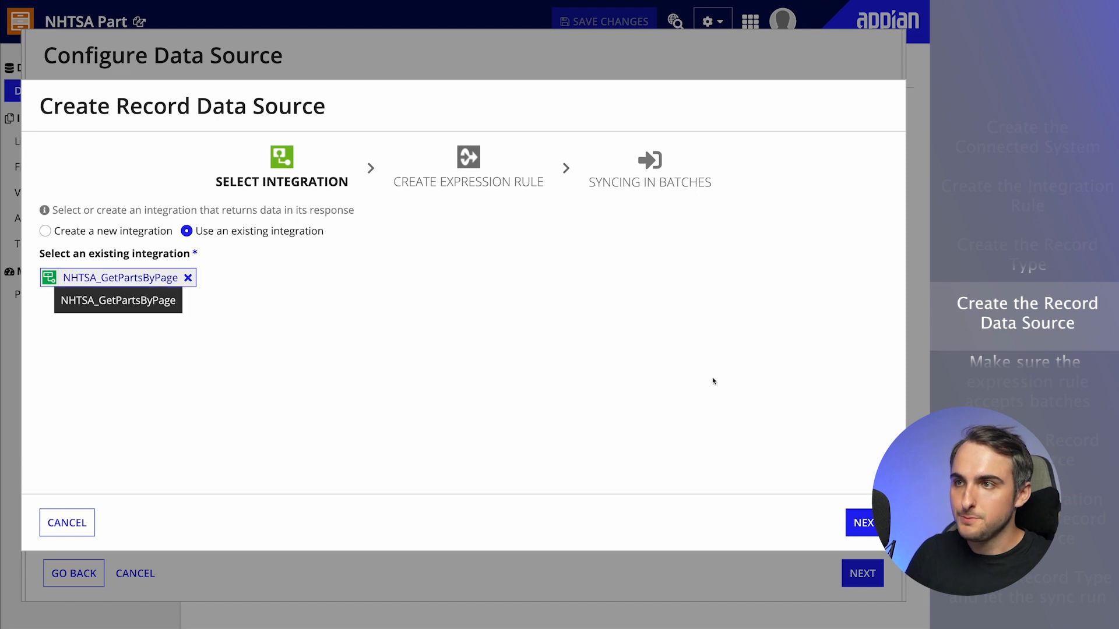
click(860, 523)
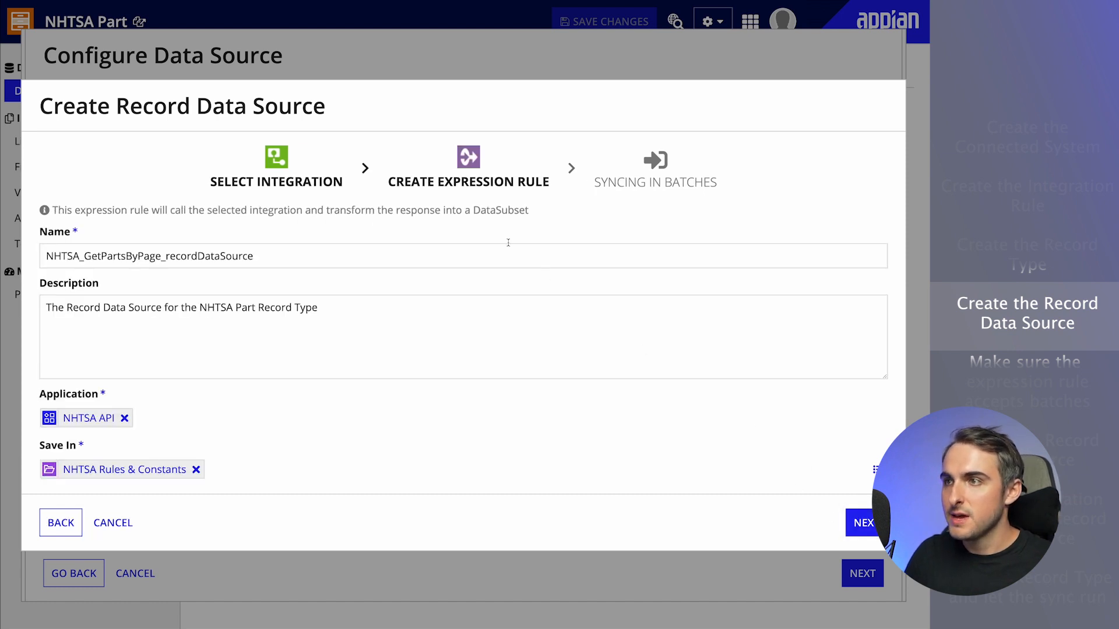
Step: Create the expression rule NHTSA_GetPartsByPage_recordDataSource with its suggested name and syncing in batches enabled
drag(390, 181, 560, 184)
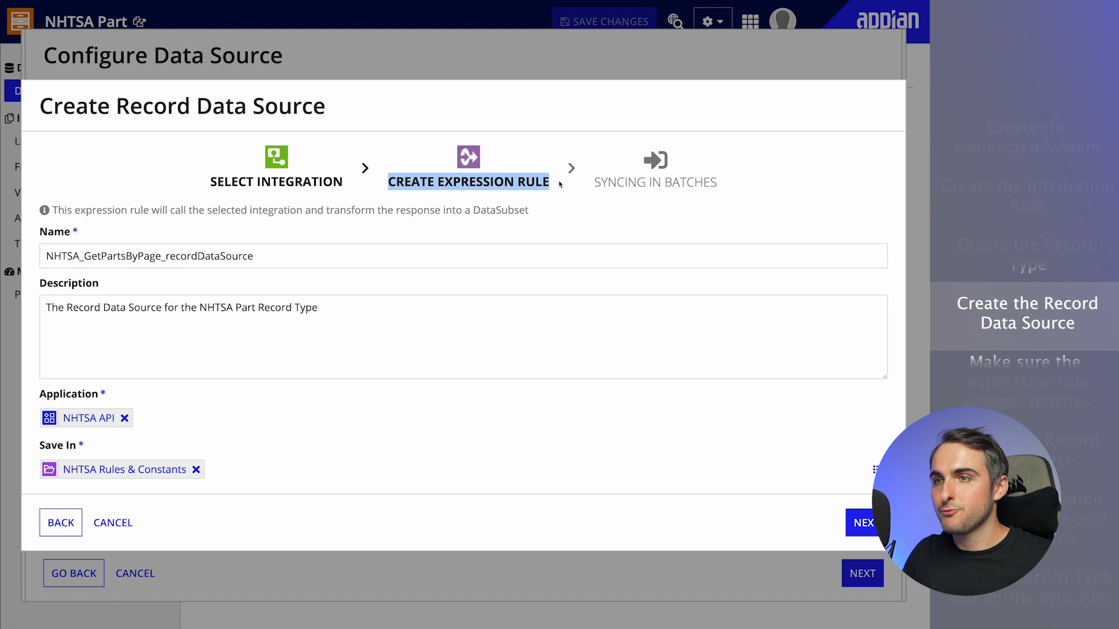
click(117, 255)
double_click(119, 257)
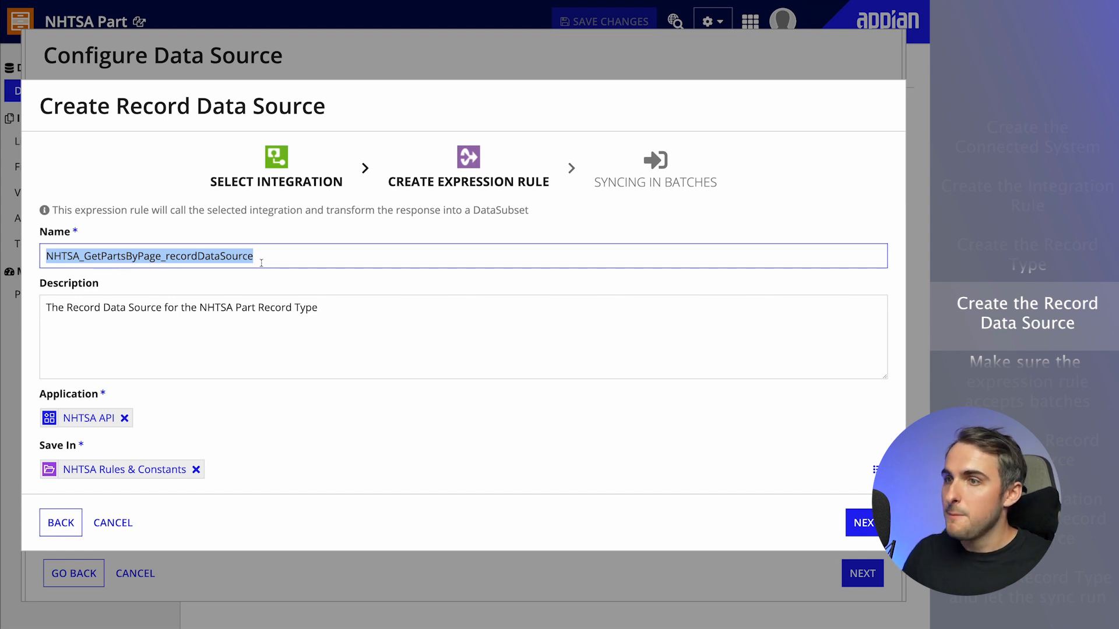
click(863, 523)
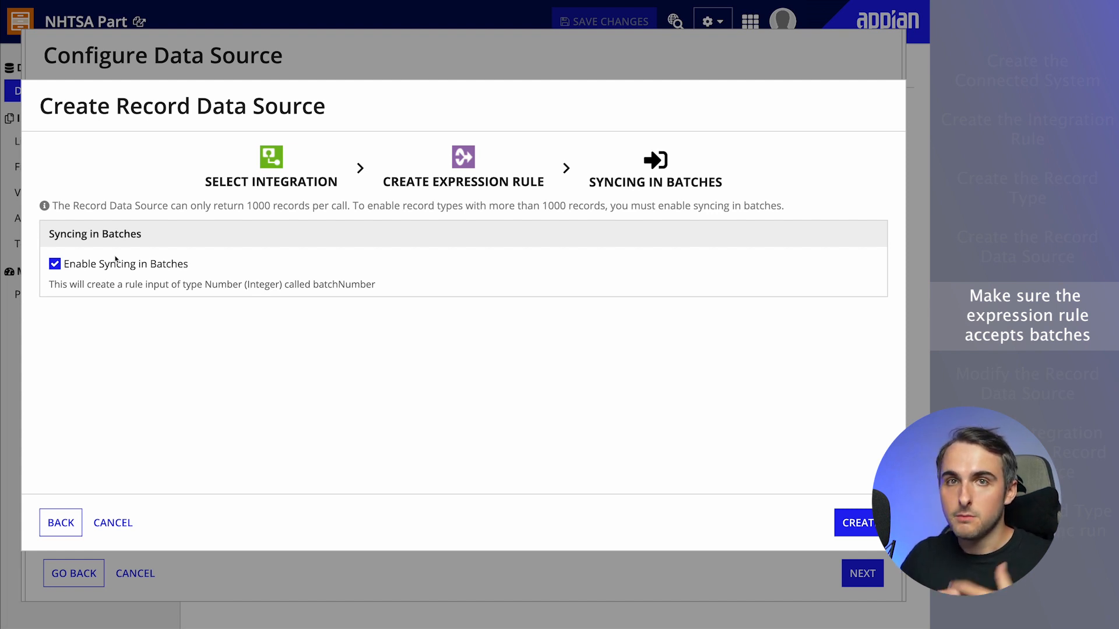
click(851, 528)
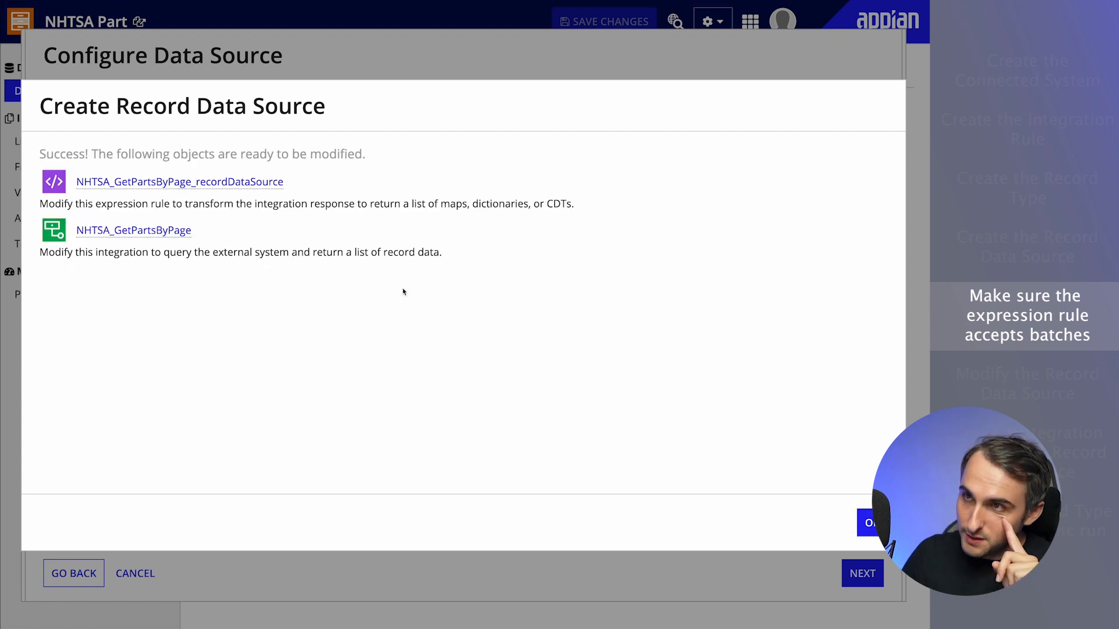
triple_click(227, 158)
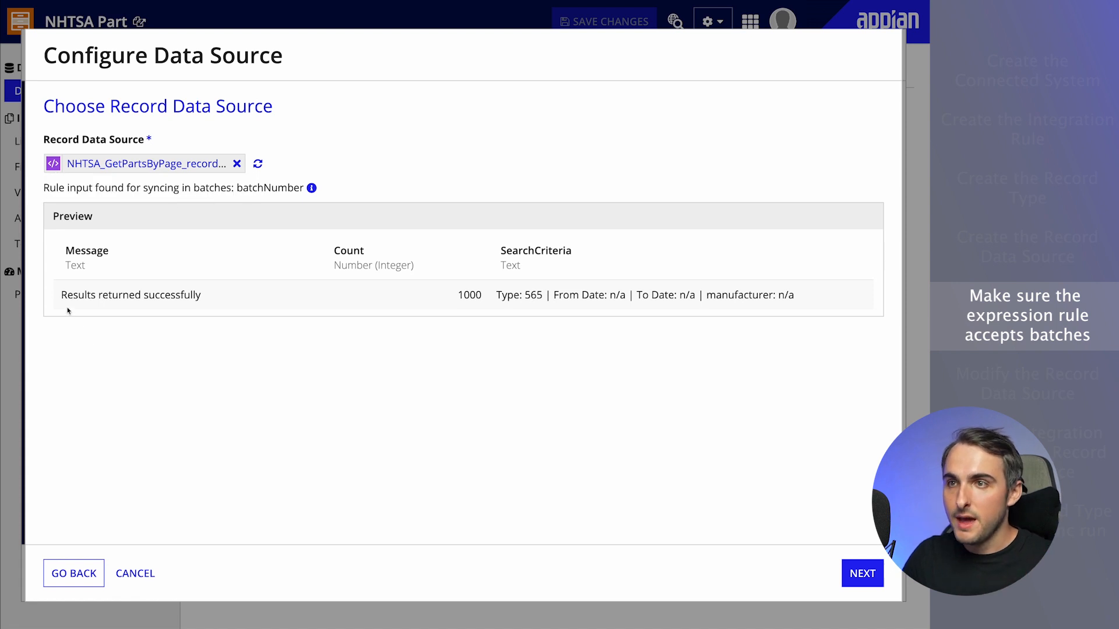
Step: Check the record data source preview and open the underlying expression rule for editing
drag(60, 296, 213, 291)
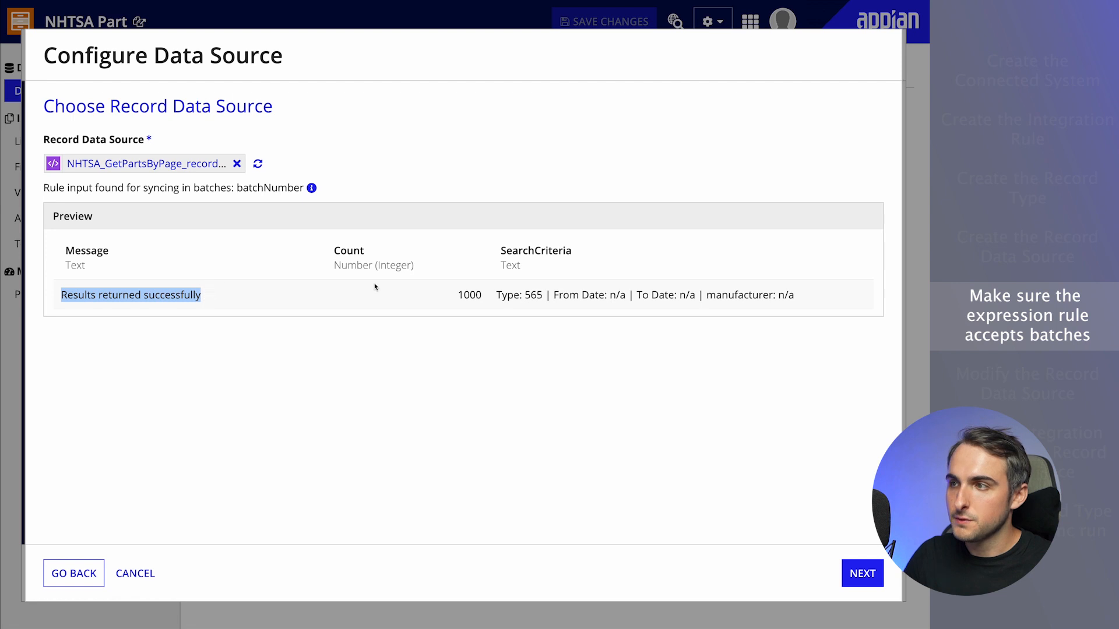
click(439, 293)
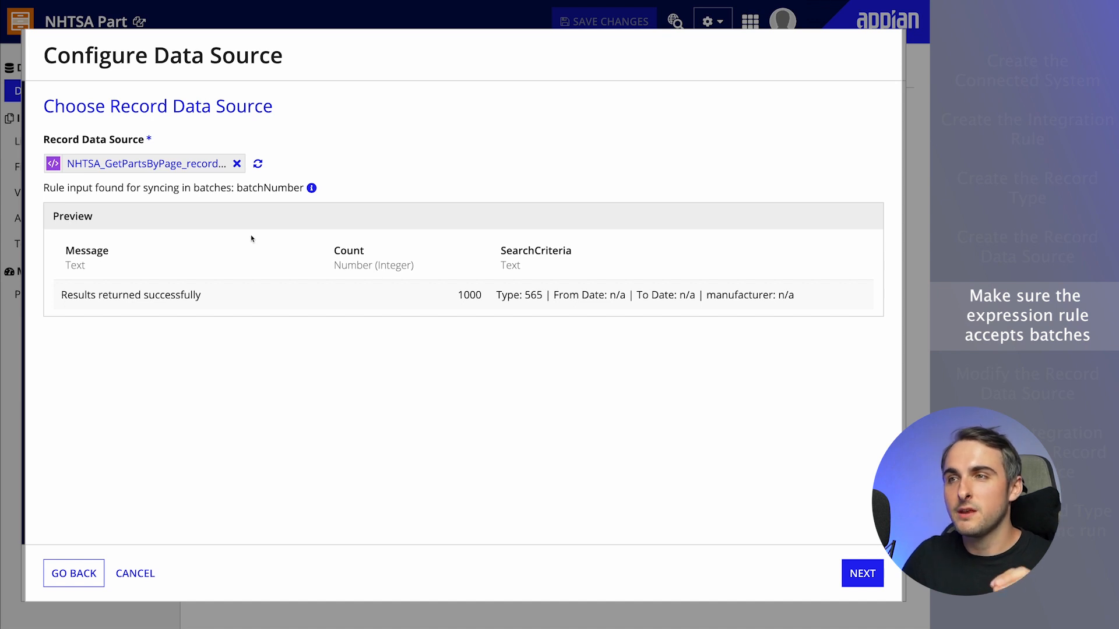
click(154, 163)
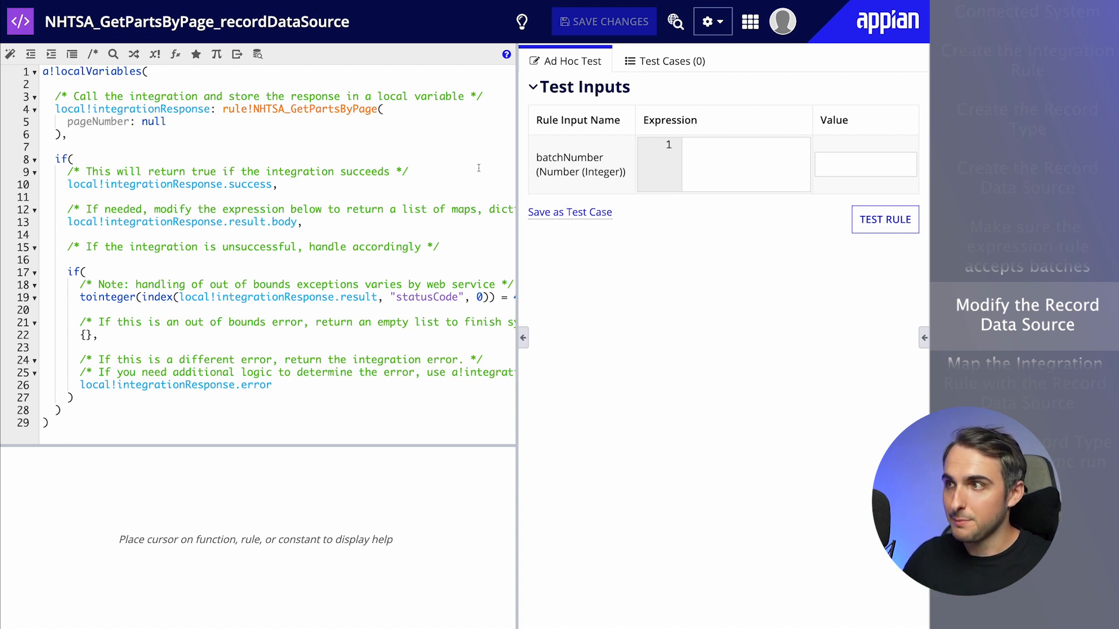
Step: Test the expression rule with a batchNumber value of 1 and expand the Results list in the output
click(826, 165)
text(1)
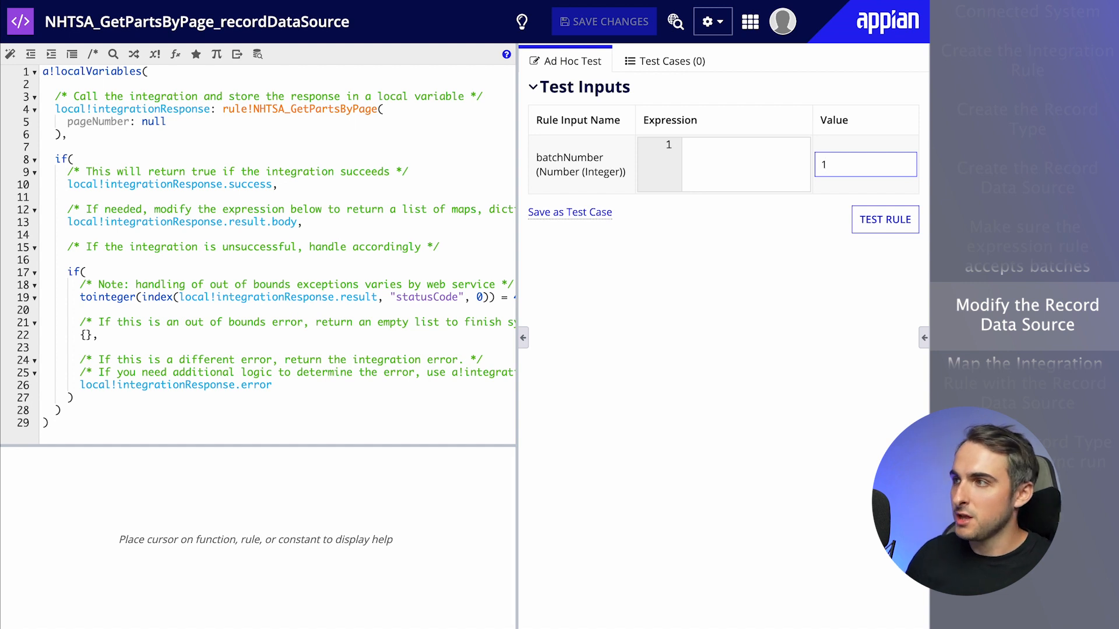
click(858, 219)
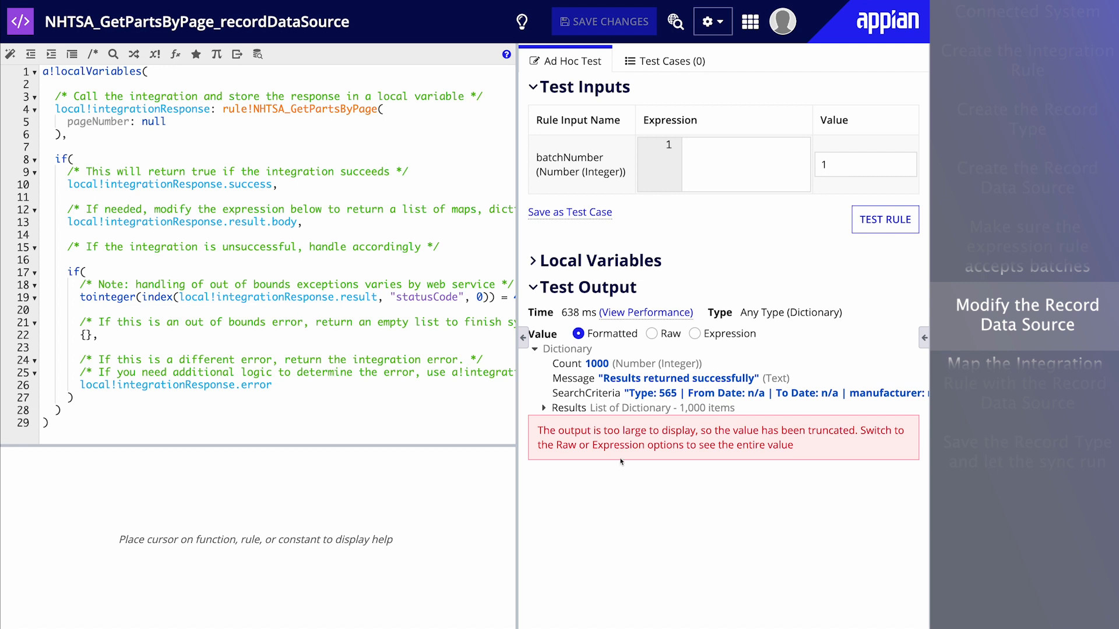
click(545, 410)
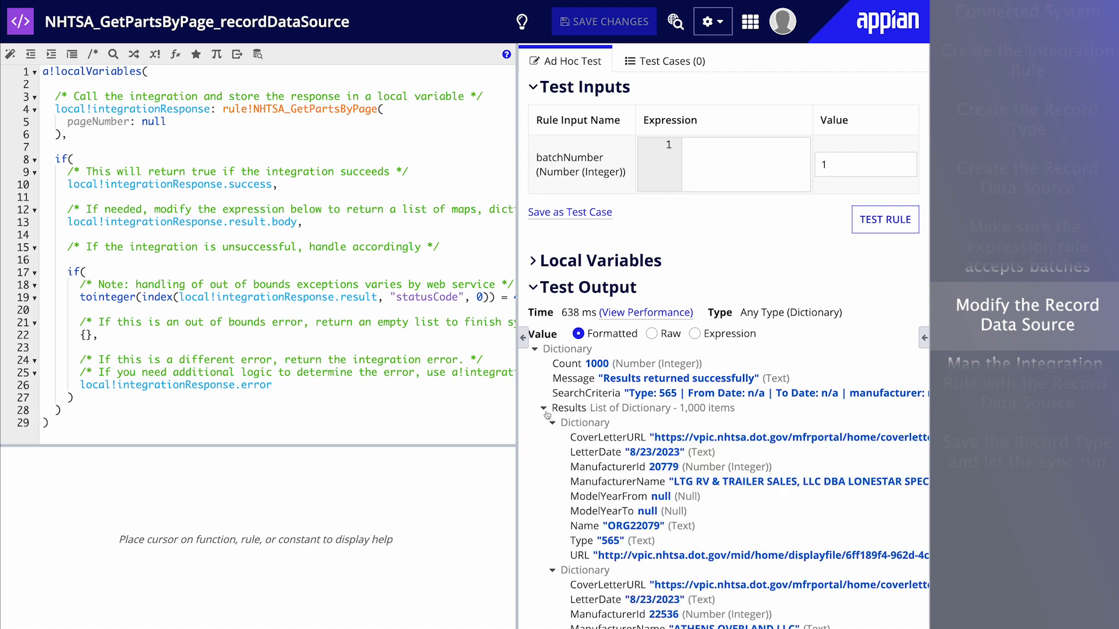
Step: Set the integration call's pageNumber parameter to ri!batchNumber in the expression rule
double_click(163, 121)
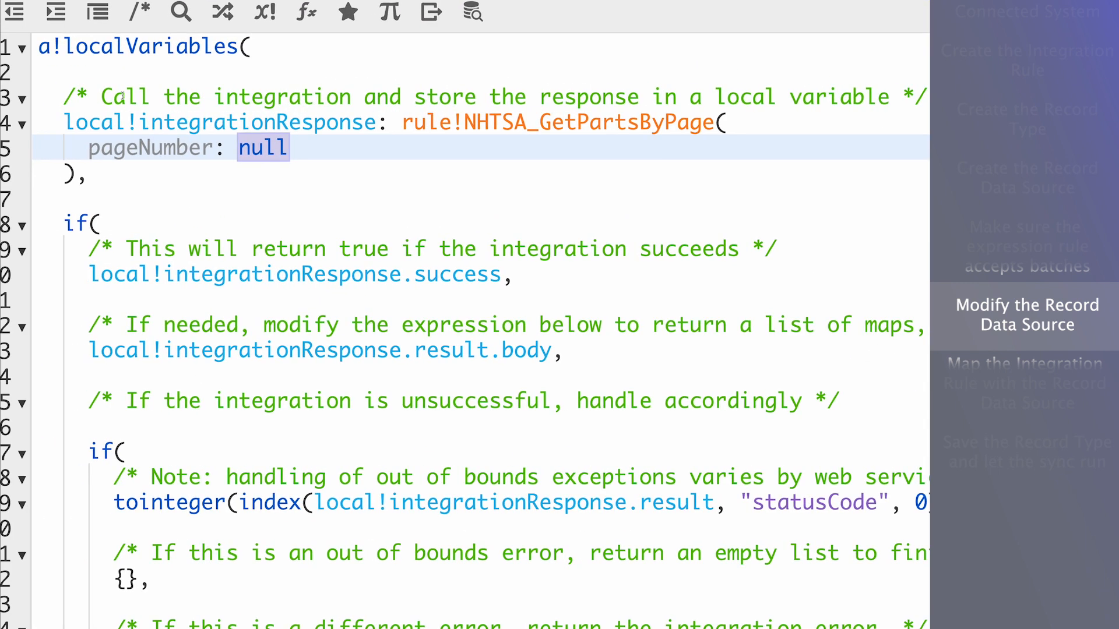
drag(419, 119, 278, 177)
click(278, 165)
double_click(277, 146)
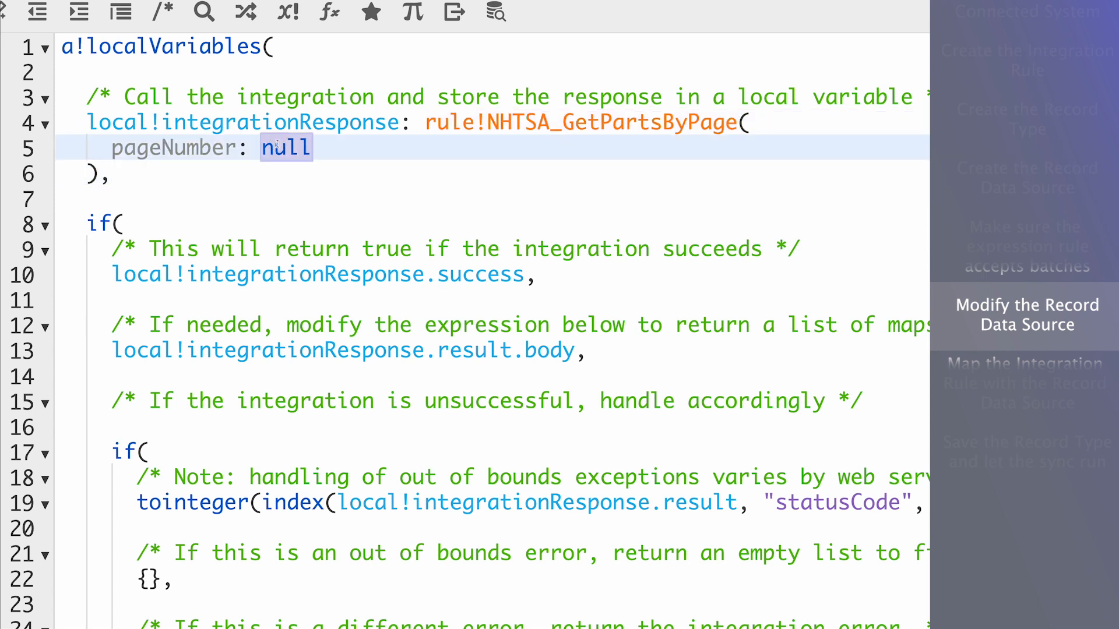
text(ri!nb)
key(BackSpace)
key(BackSpace)
text(batchNumber)
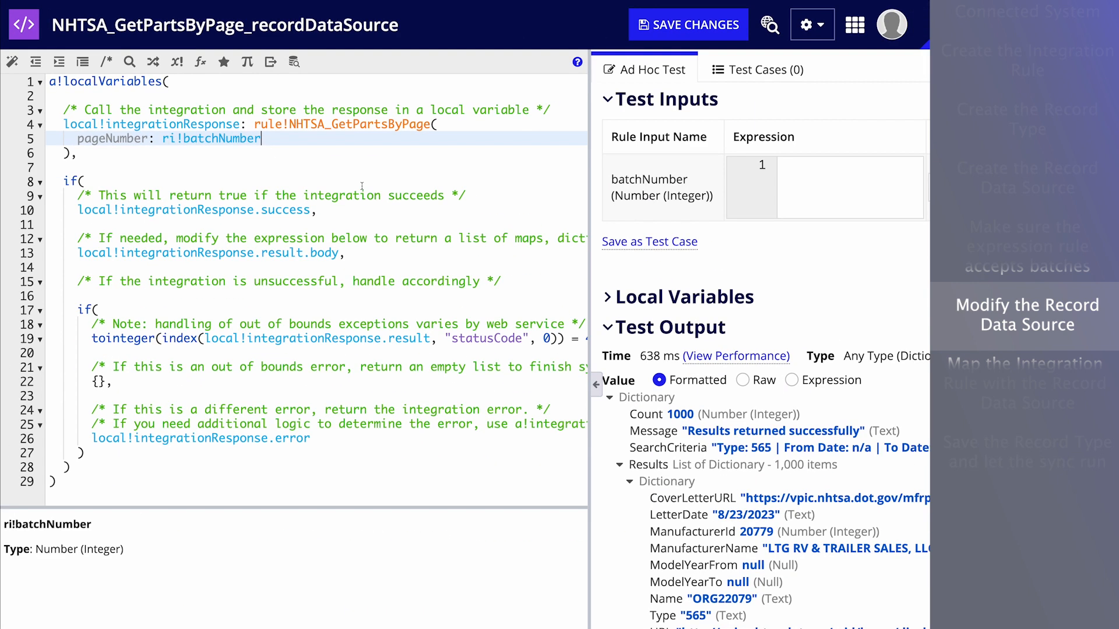
Step: Retest the rule with a batchNumber value of 1 and examine the returned dictionary and its Results list
click(864, 164)
text(1)
click(872, 222)
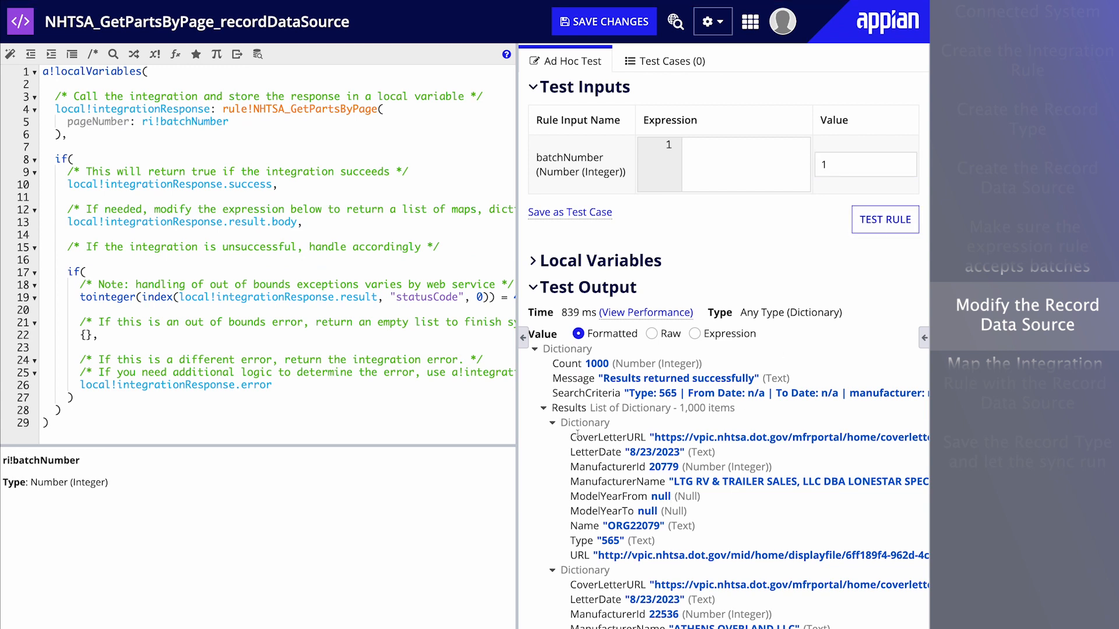
click(543, 408)
click(543, 349)
drag(544, 349, 632, 408)
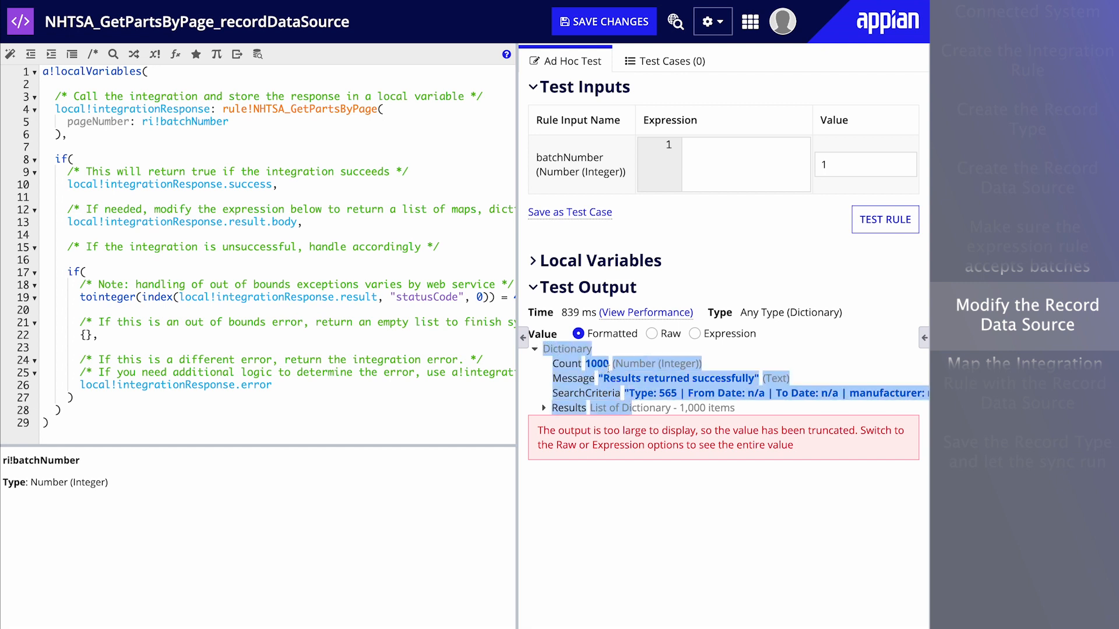
click(591, 363)
click(544, 409)
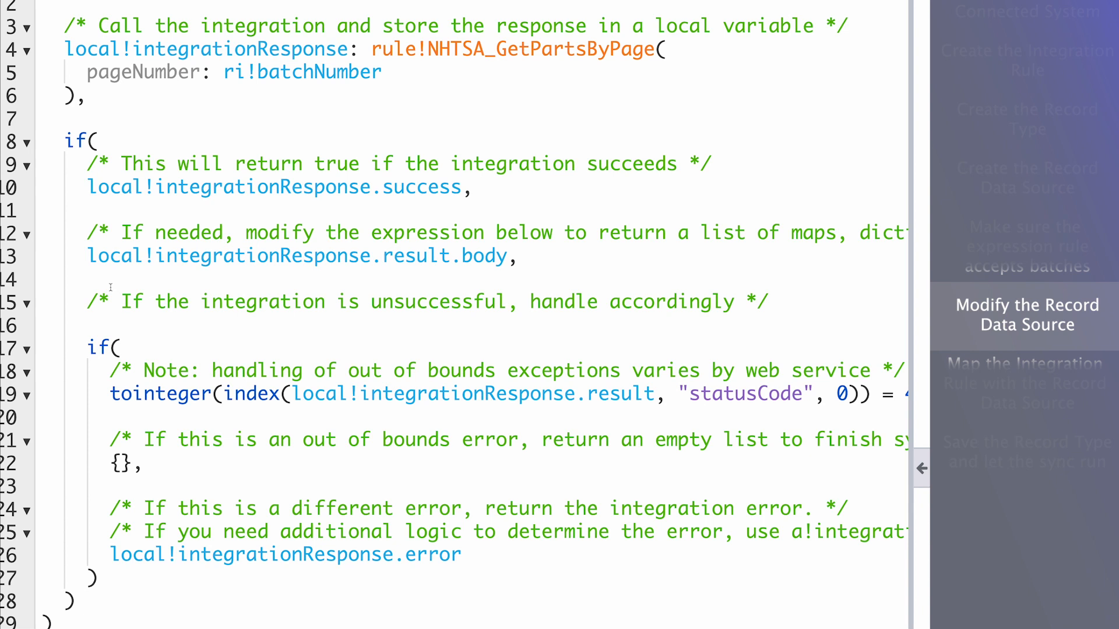
Step: Wrap the success result on line 13 of the rule as index(local!integrationResponse.result.body, "Results", {}), keeping the trailing comma
drag(87, 255, 508, 250)
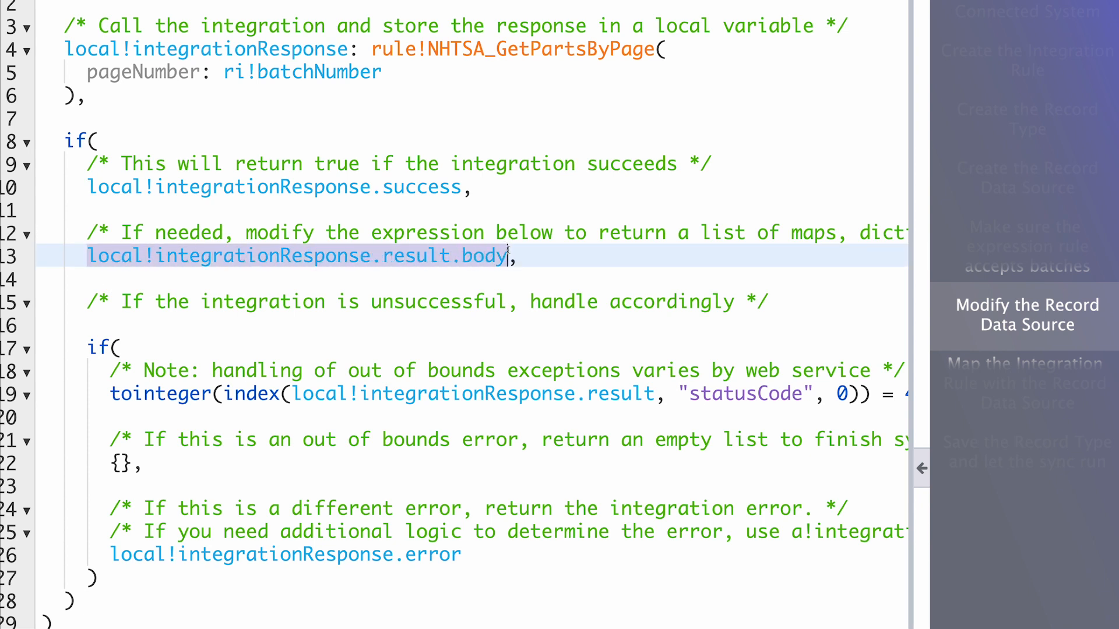
click(508, 250)
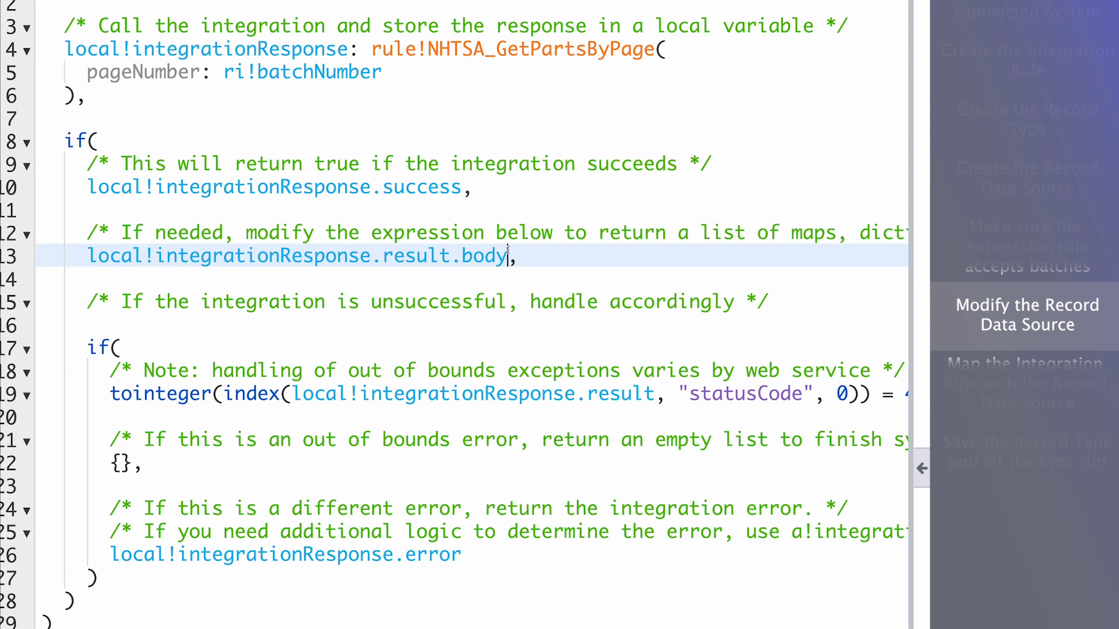
click(89, 255)
text(index()
key(End)
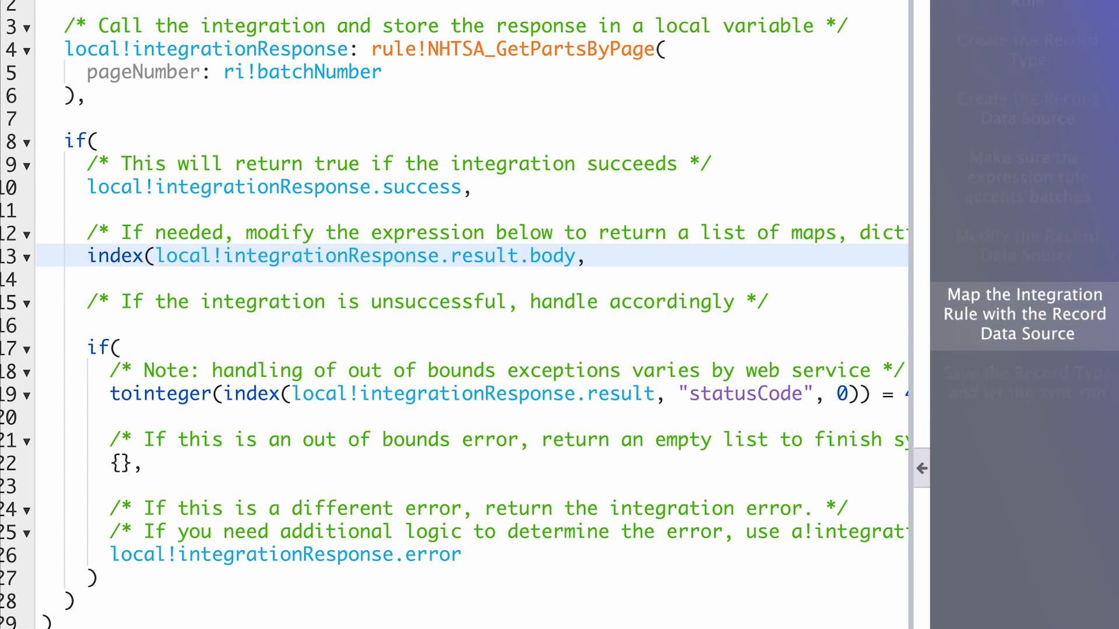
text("Results", {}))
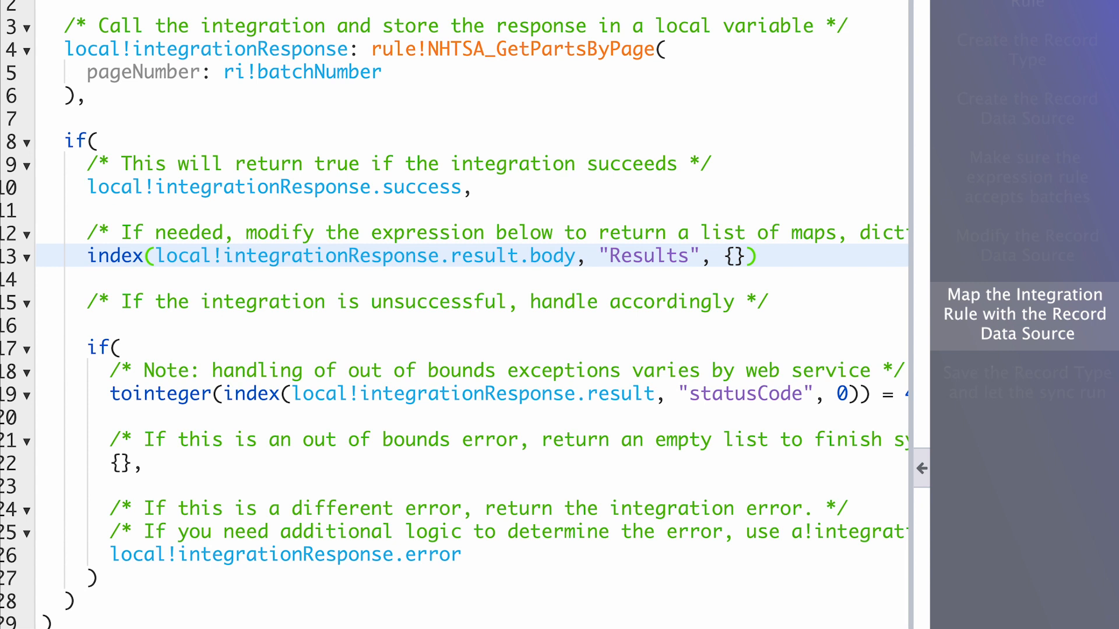
text(,)
Step: Compare the "Results" key in the expression with the Results list in the existing test output
double_click(661, 259)
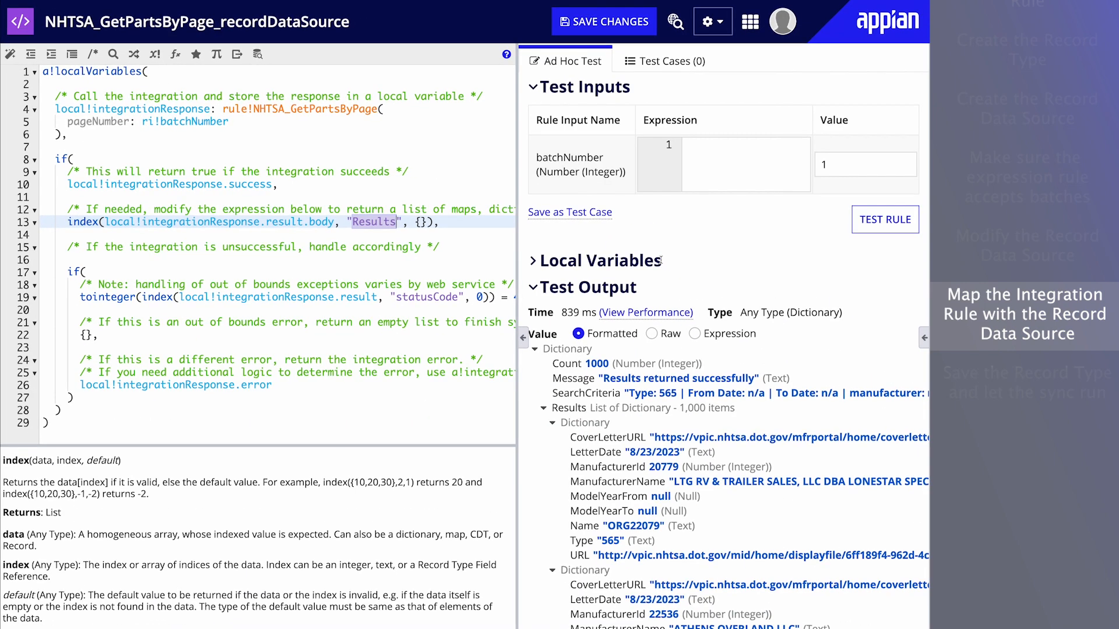
scroll(660, 271, right, 2)
scroll(656, 272, left, 1)
scroll(657, 272, left, 1)
drag(457, 448, 535, 447)
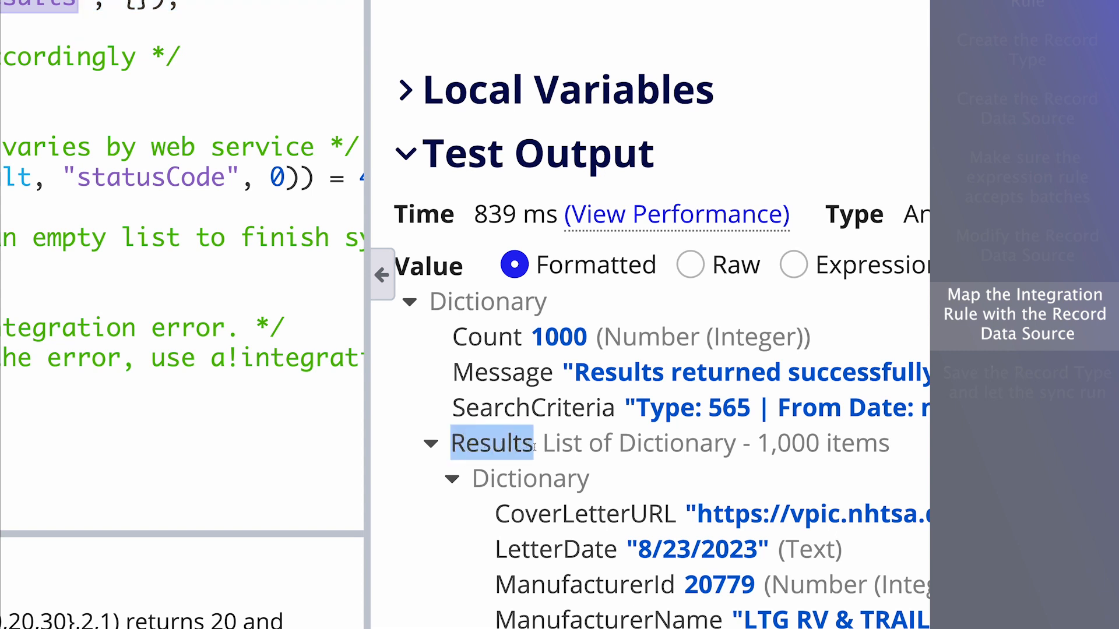
click(431, 444)
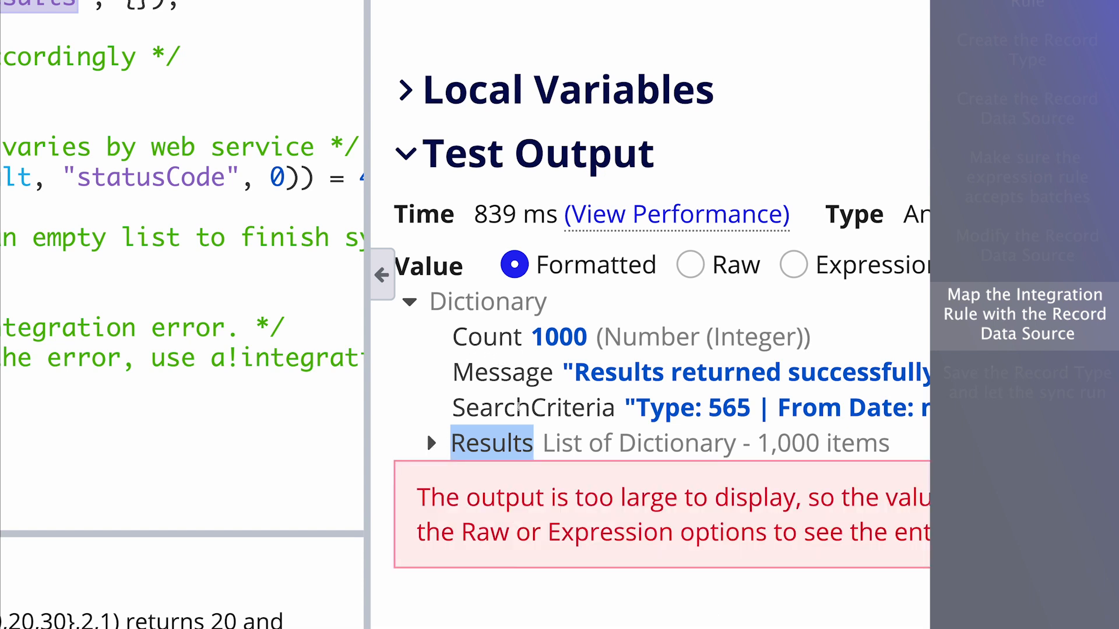
click(432, 444)
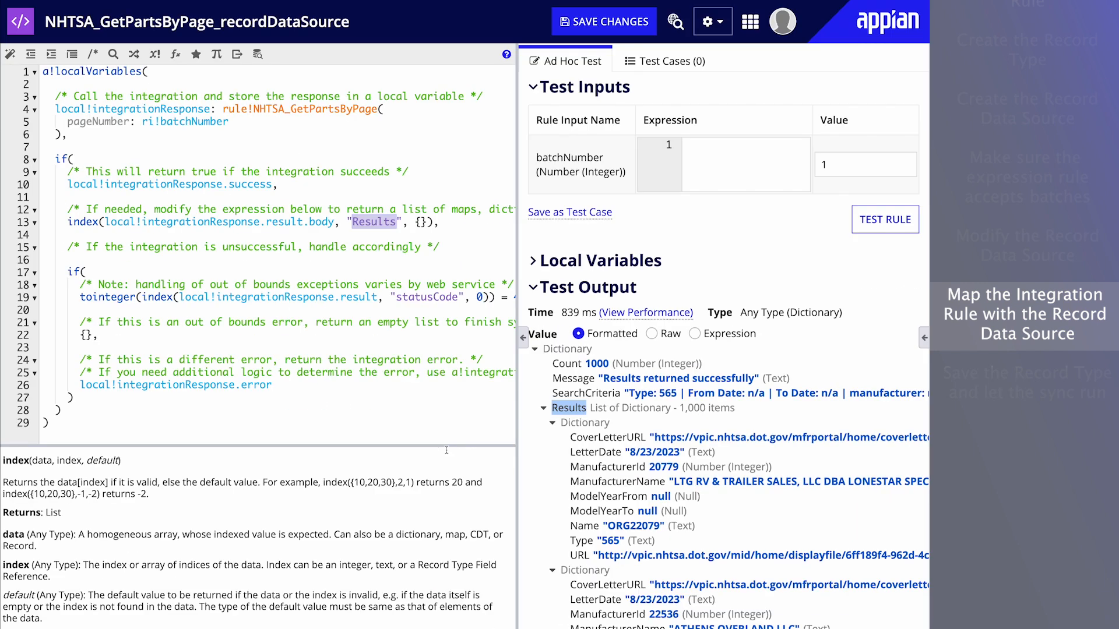
Step: Retest the modified rule with batchNumber 1 and expand the returned list of dictionaries
click(222, 323)
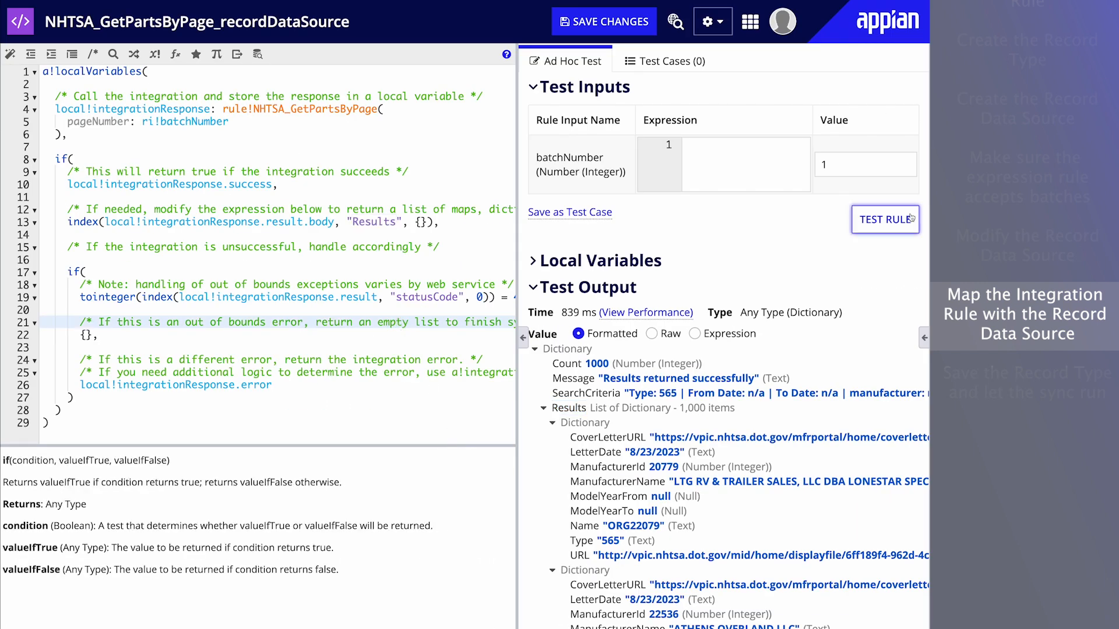
click(909, 178)
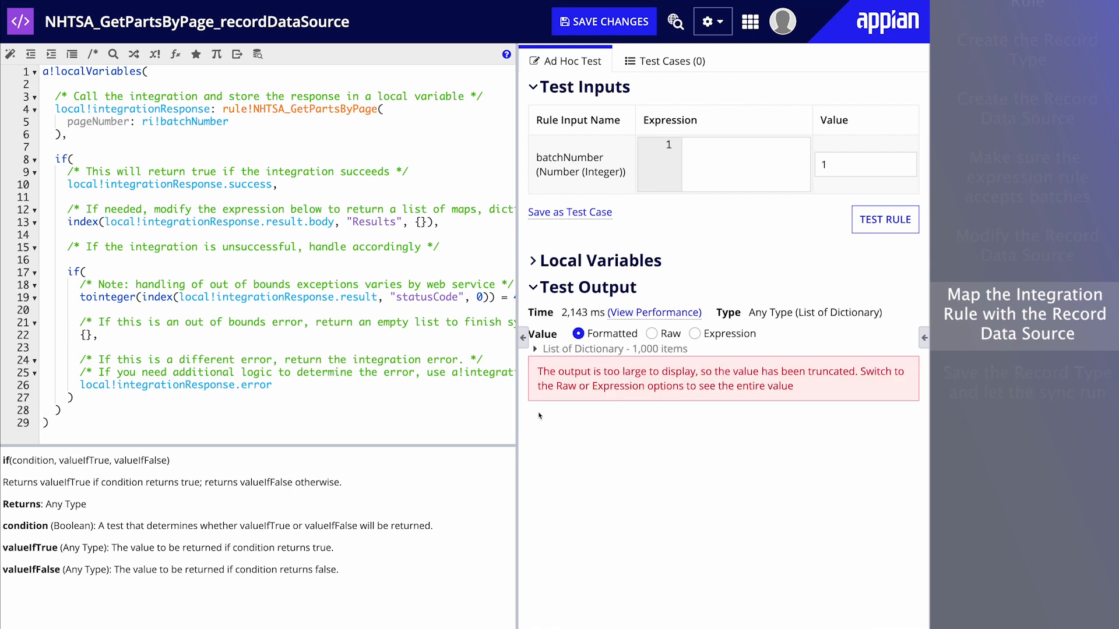
click(540, 348)
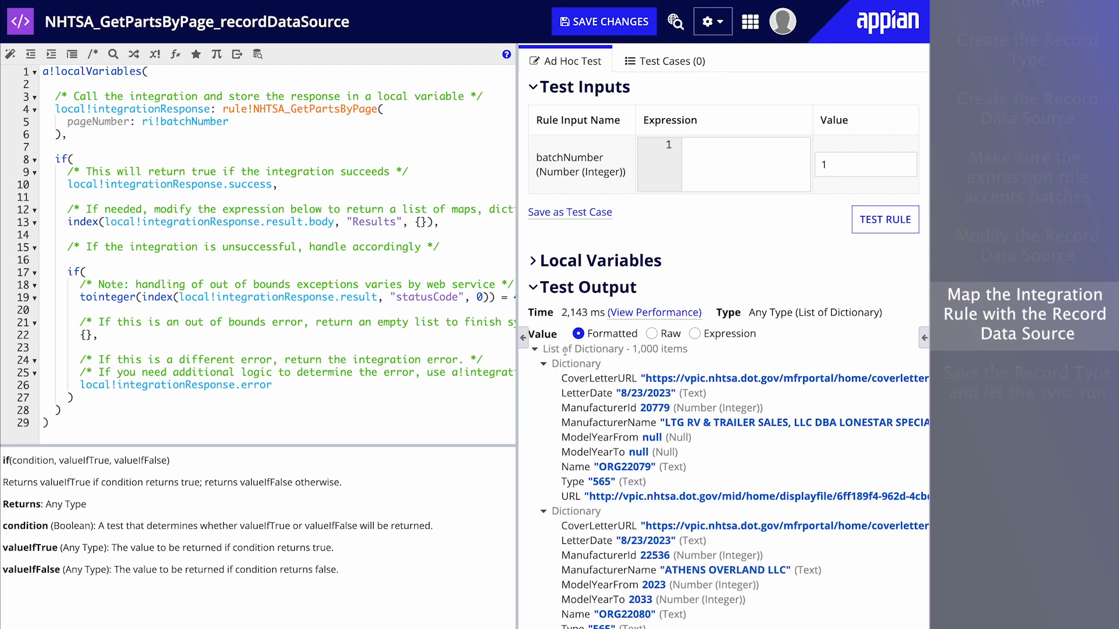
Step: Test the rule with batchNumber values of 10 and 100 to check later and out-of-range batches
click(848, 158)
key(ctrl+a)
text(10)
key(Return)
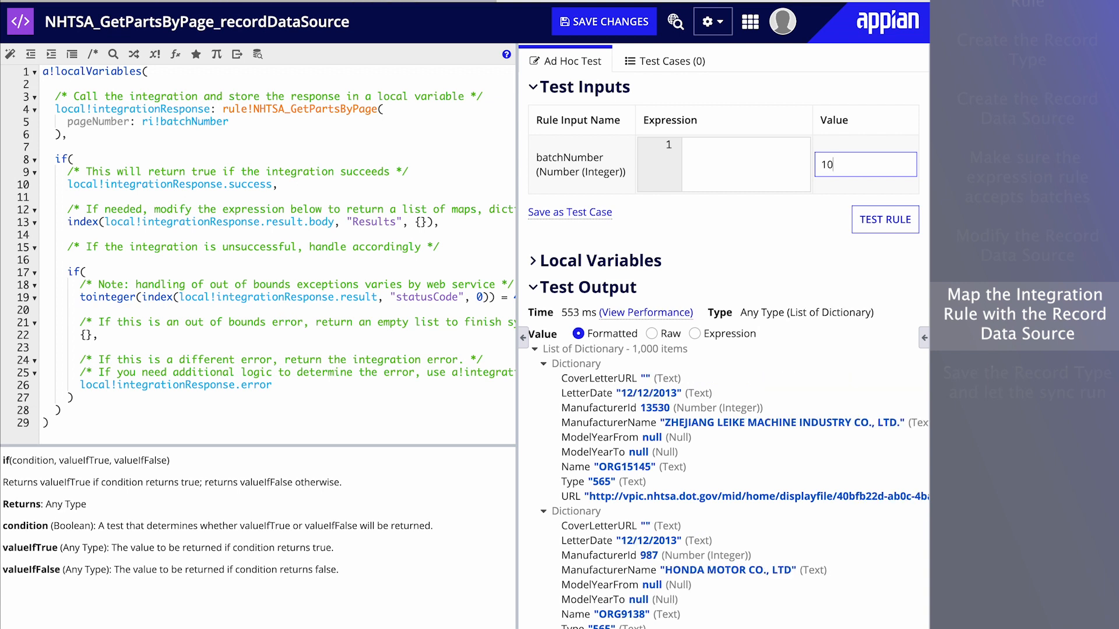
double_click(852, 171)
text(100)
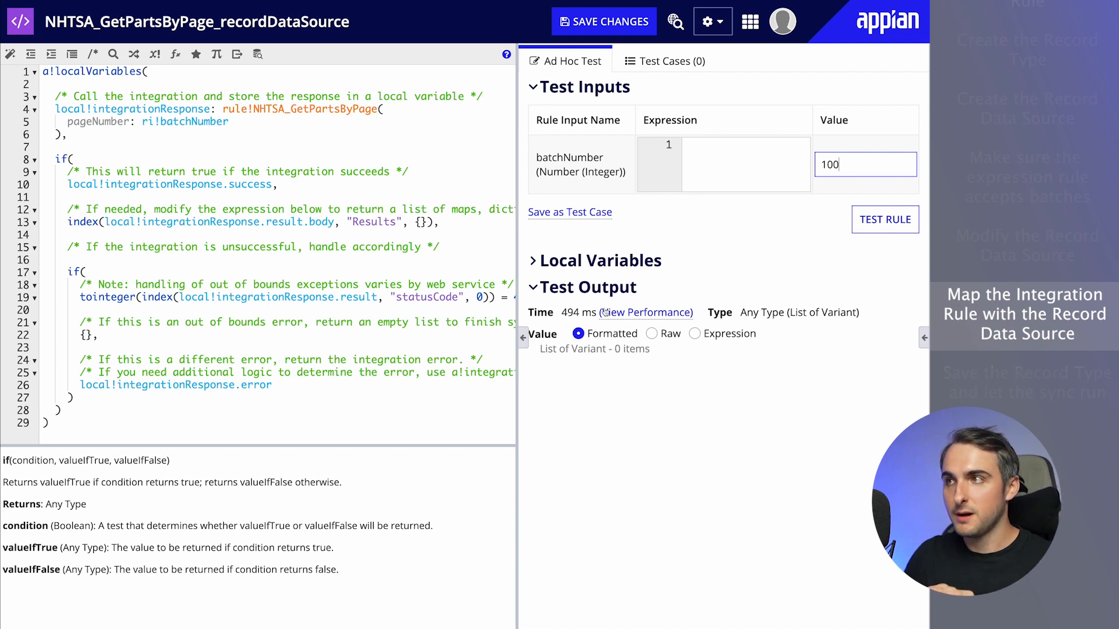
Step: Save the expression rule, and refresh the NHTSA Part record data source preview before continuing to the field mapping
click(587, 21)
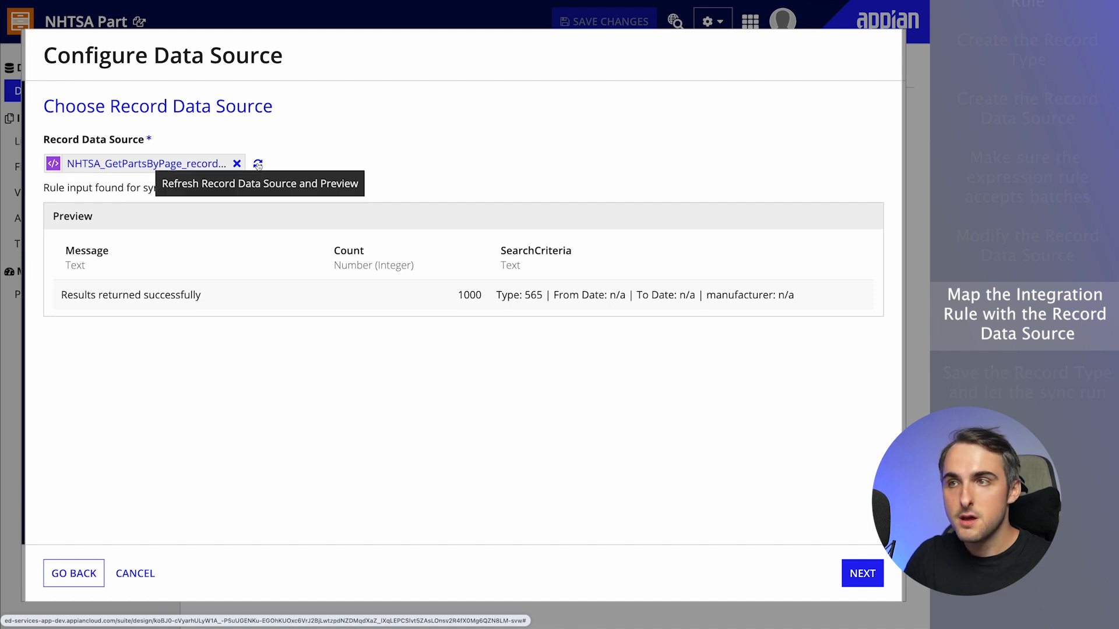
click(257, 164)
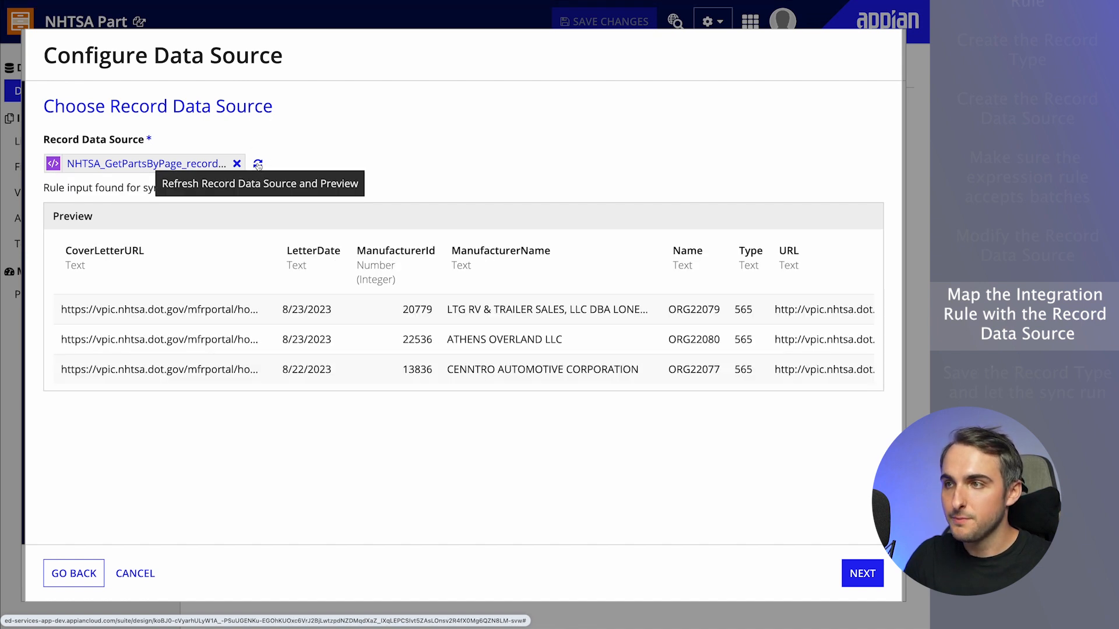
drag(64, 249, 821, 364)
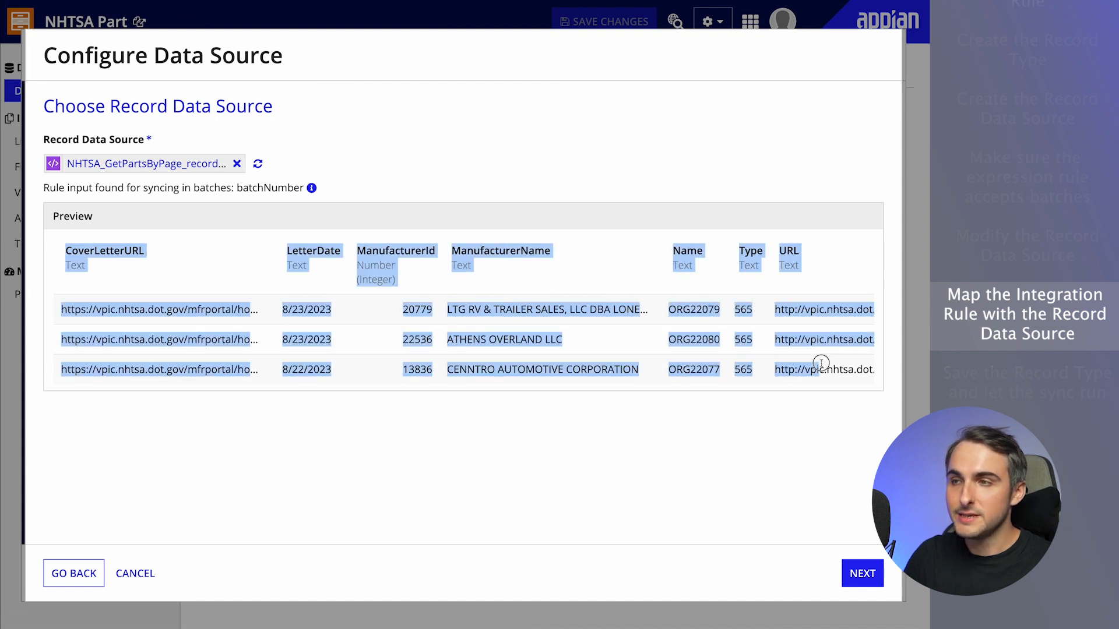
click(821, 364)
click(854, 574)
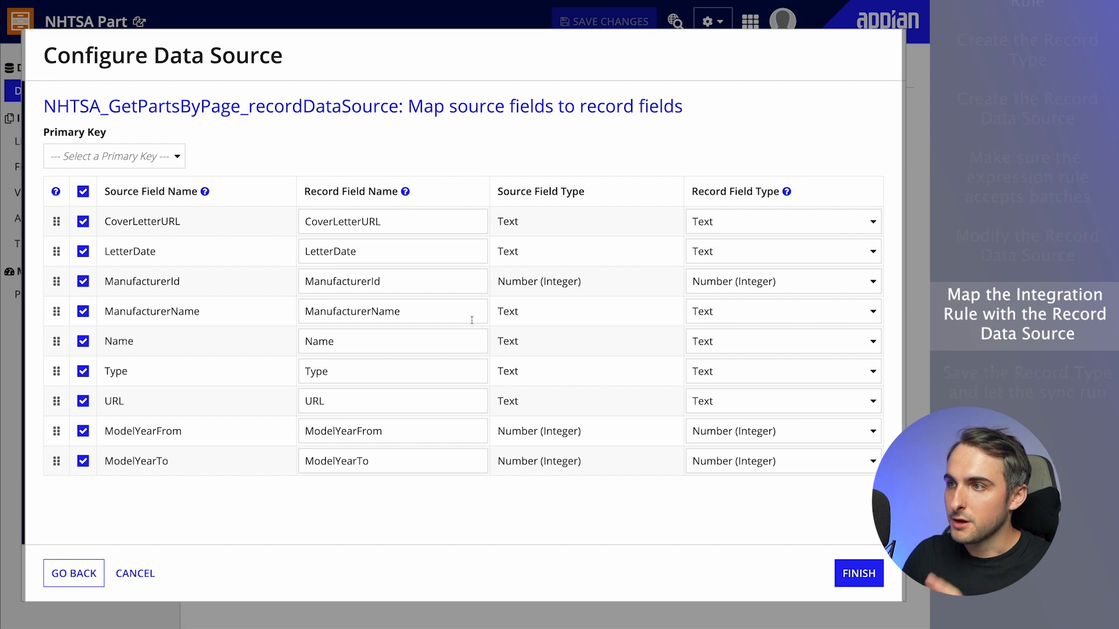
Step: Switch back to the expression rule, test it with batchNumber 1 and examine the Name value of the first dictionary
double_click(406, 225)
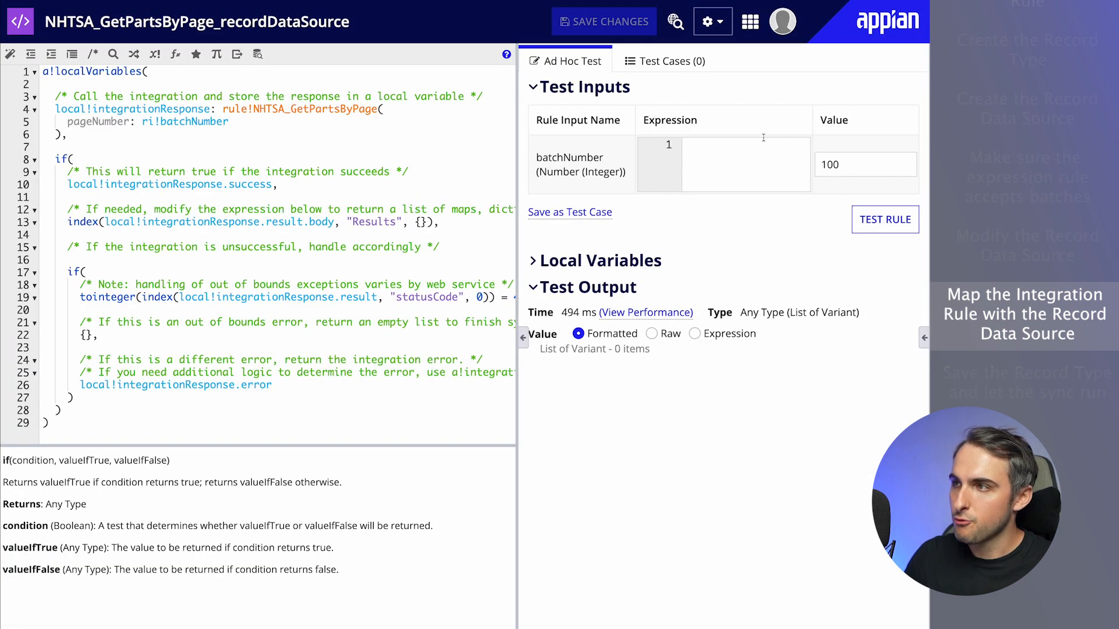
double_click(830, 165)
text(1)
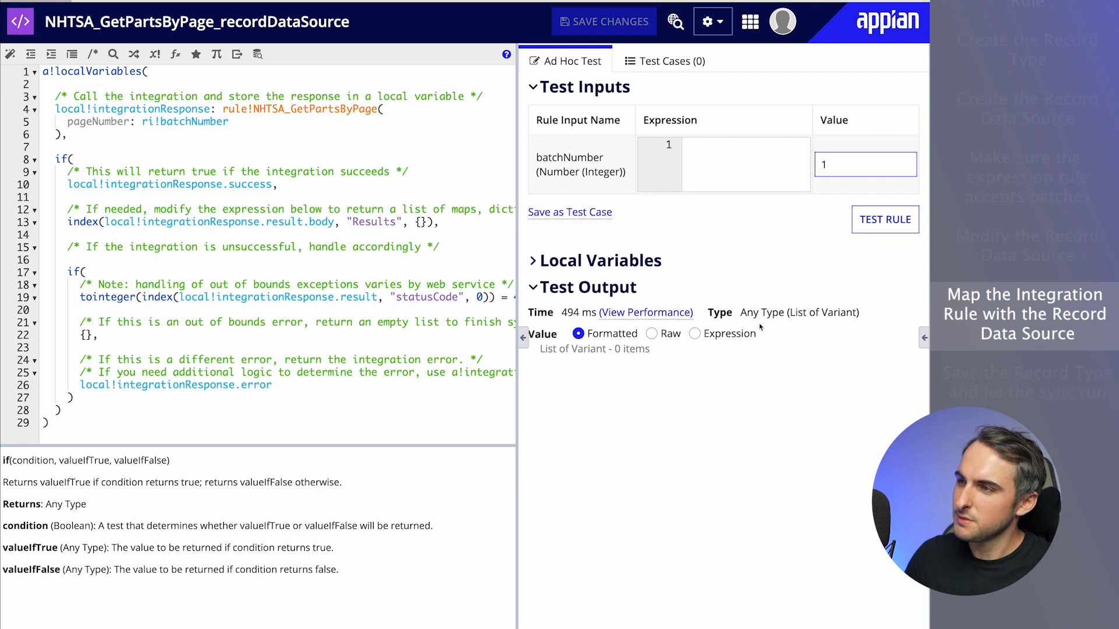
scroll(693, 377, down, 2)
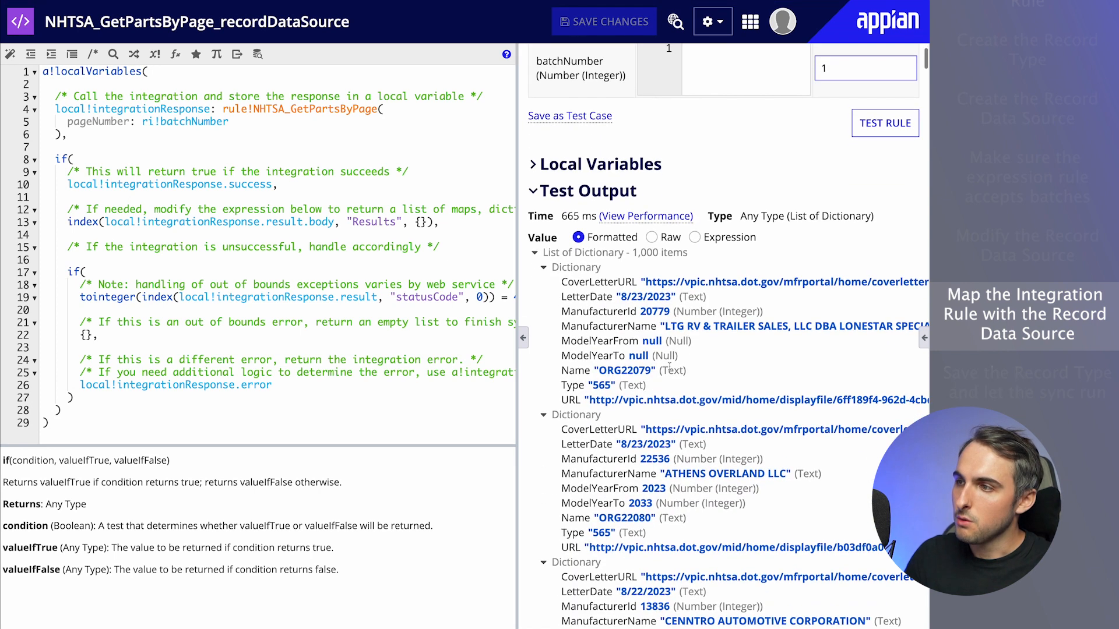
drag(599, 370, 667, 373)
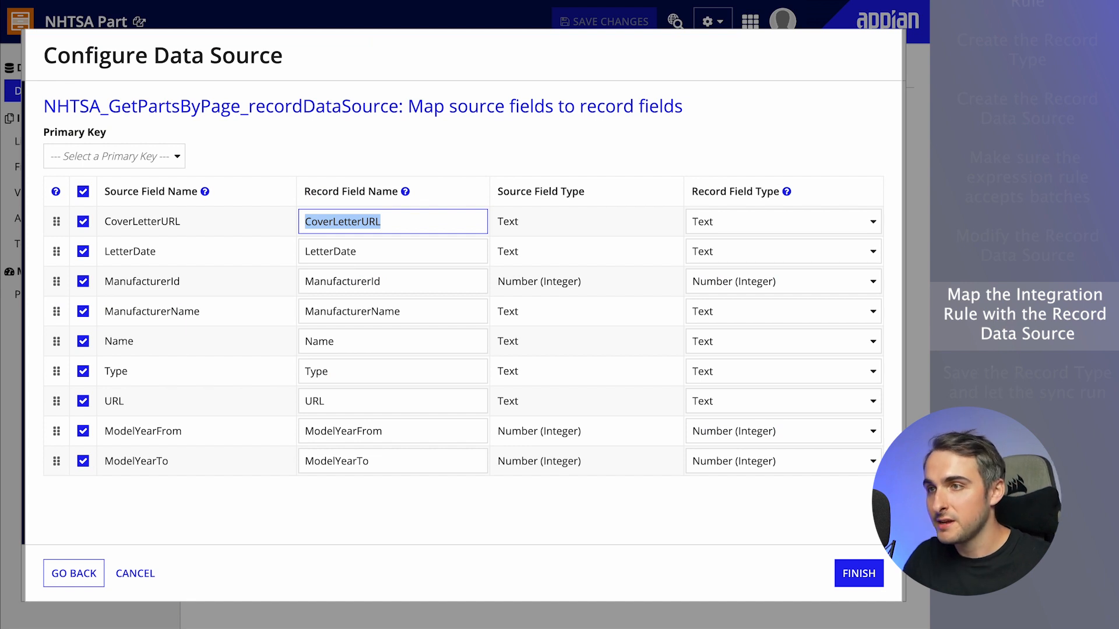
Step: Set Name as the primary key to finish the field mapping, and save the NHTSA Part record type
click(163, 158)
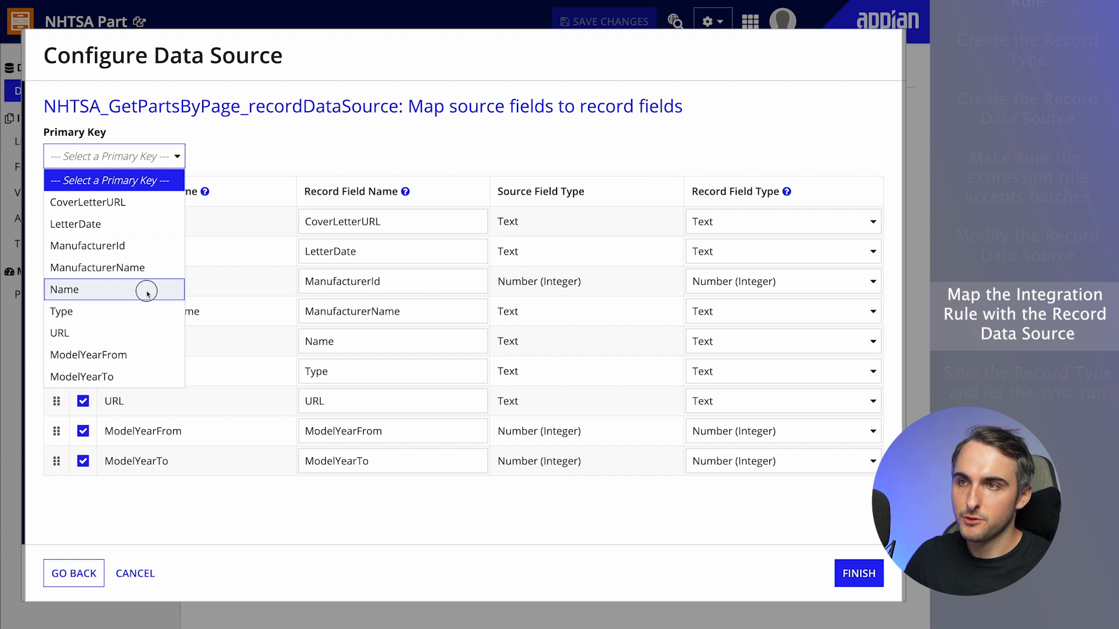
click(74, 290)
click(855, 573)
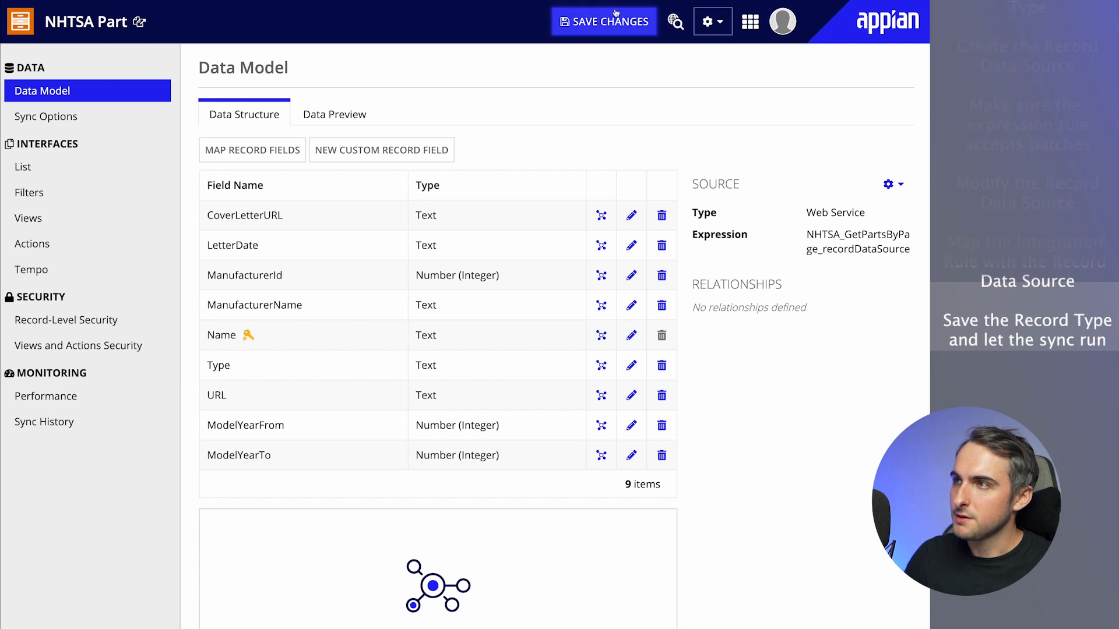
click(616, 13)
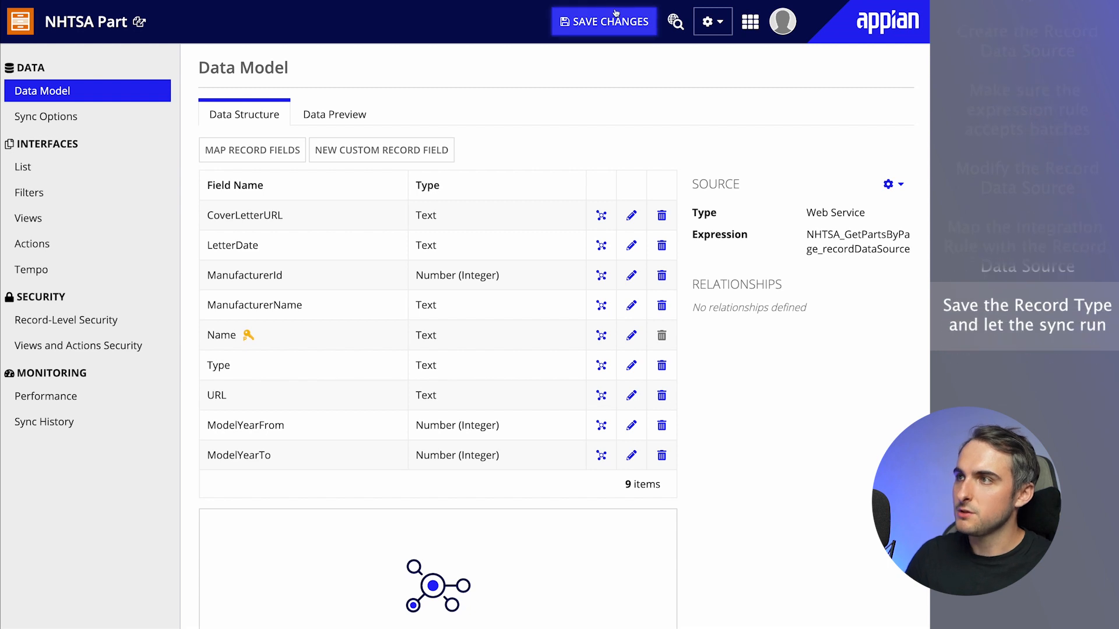
Step: Open the record type's sync history and refresh it to follow the sync and check the total synced rows
click(107, 424)
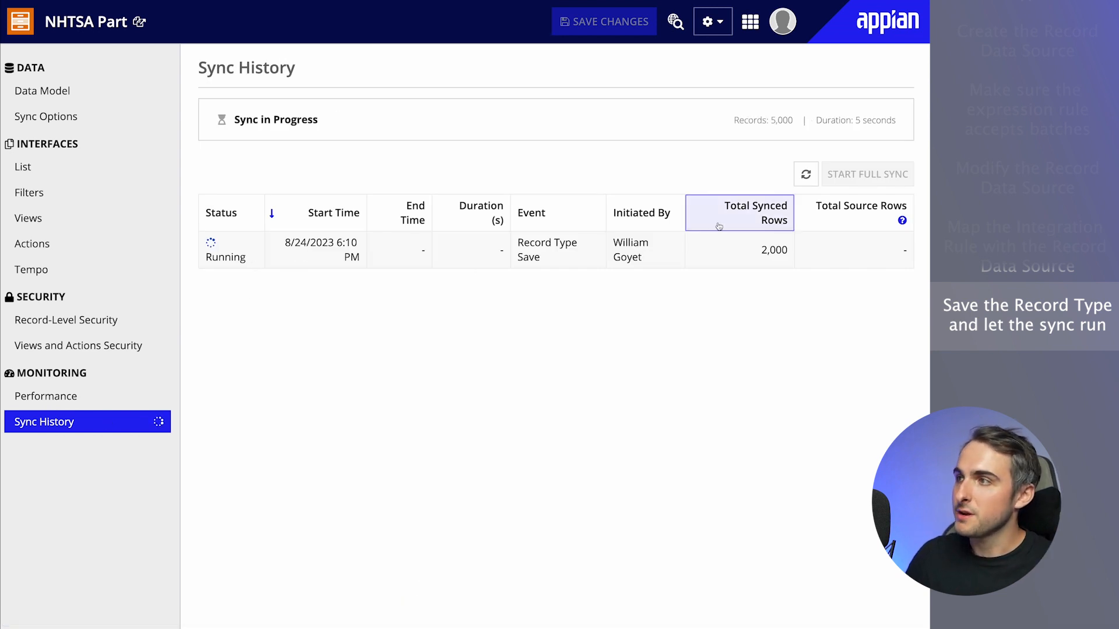
triple_click(774, 120)
double_click(779, 122)
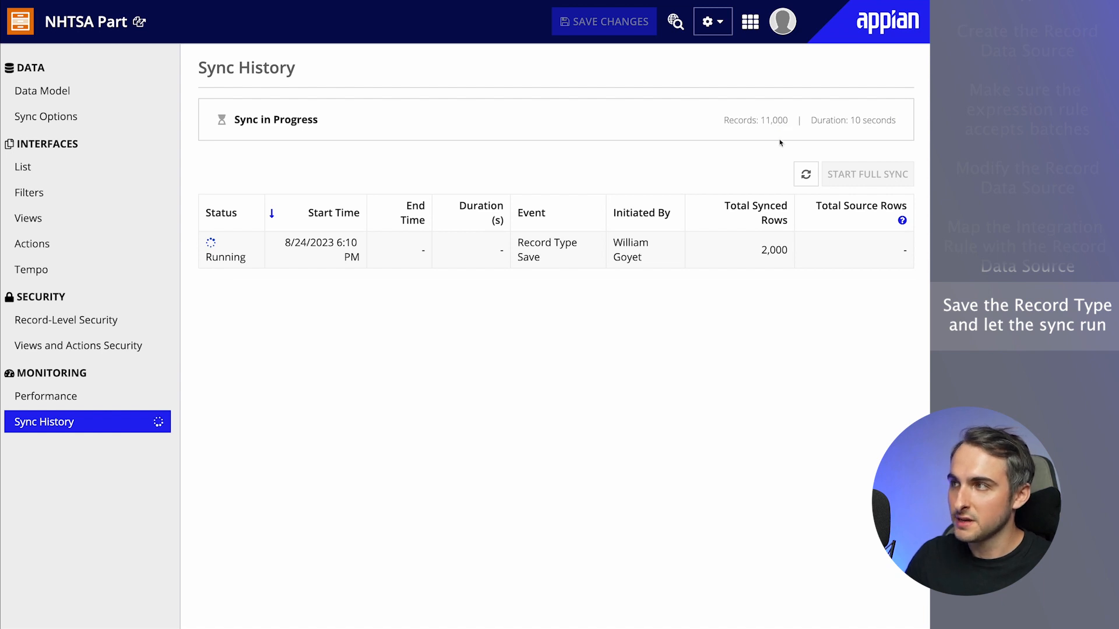
click(808, 175)
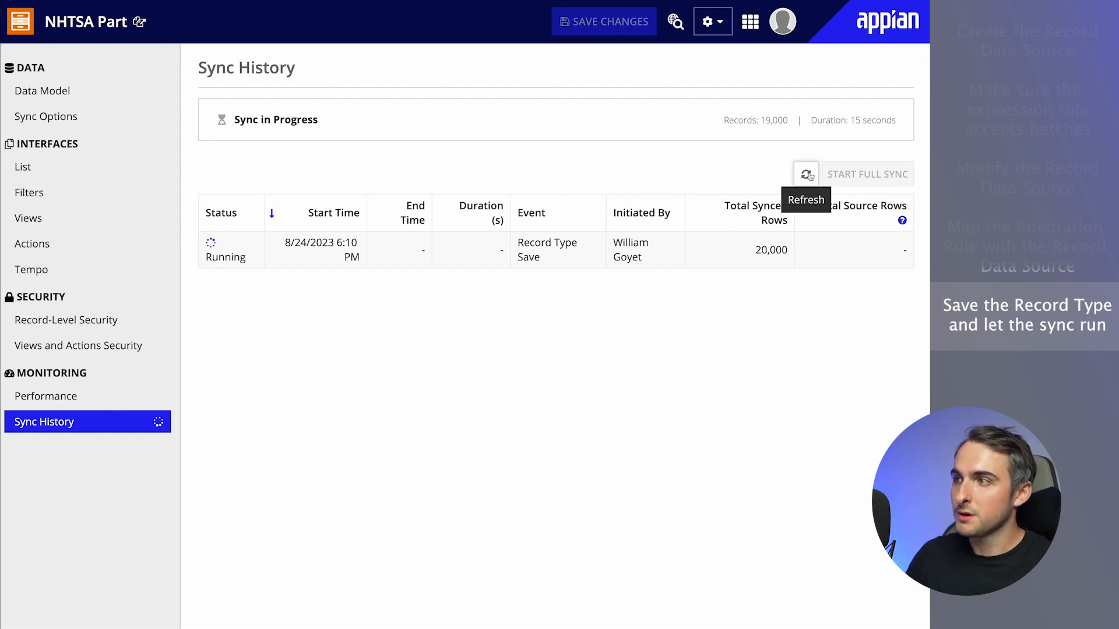
click(810, 176)
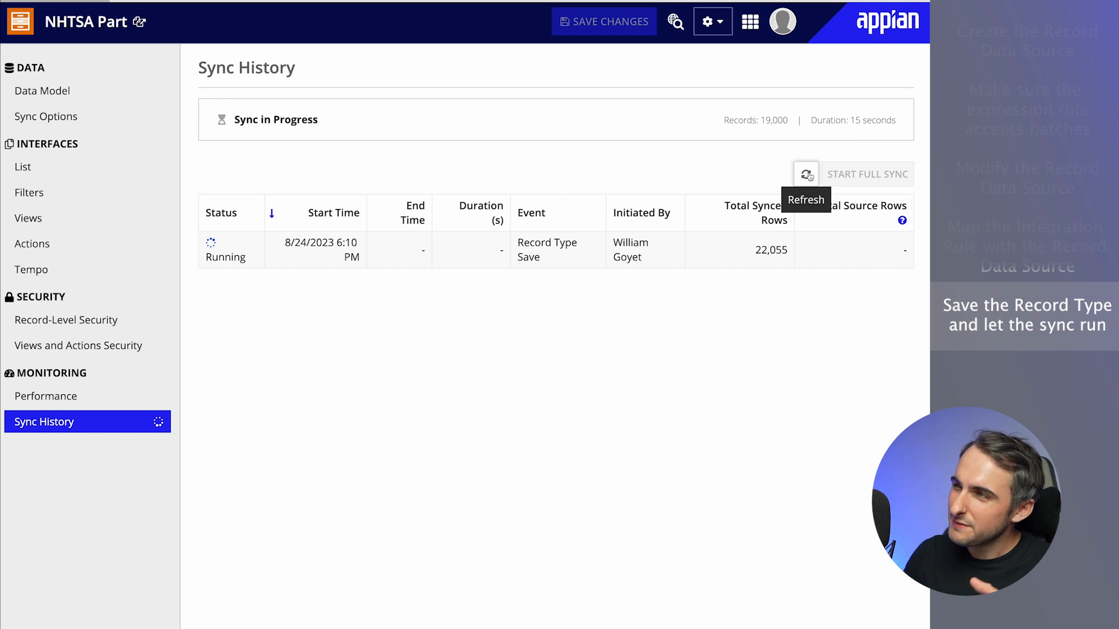
double_click(769, 185)
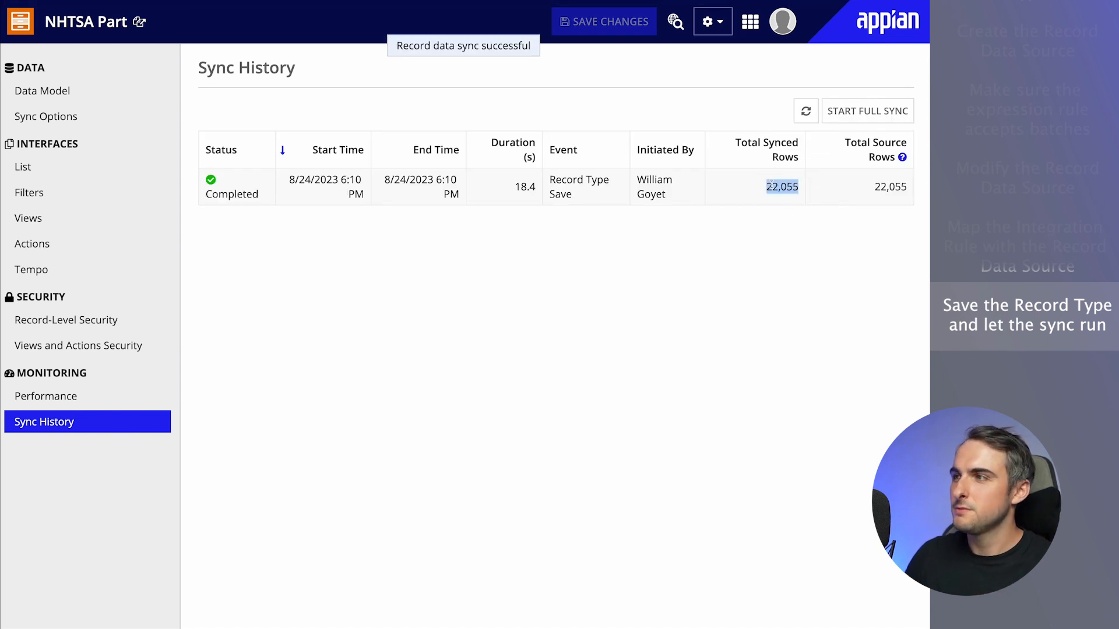
click(768, 184)
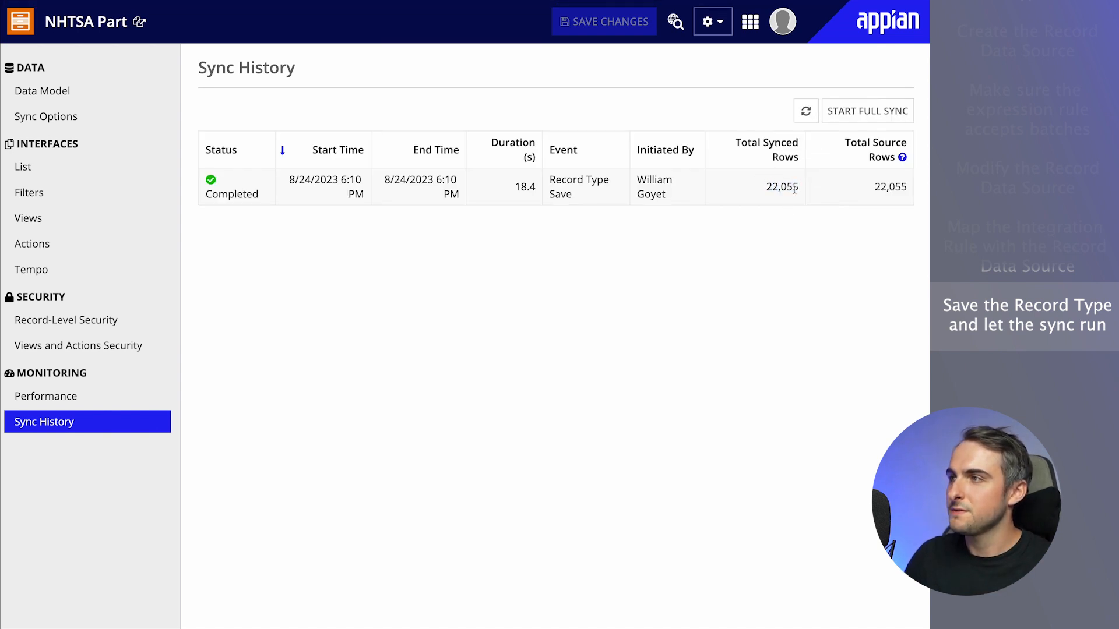
Step: Open the NHTSA Part record list from the record type, and review the Get Parts section of the API documentation
click(138, 25)
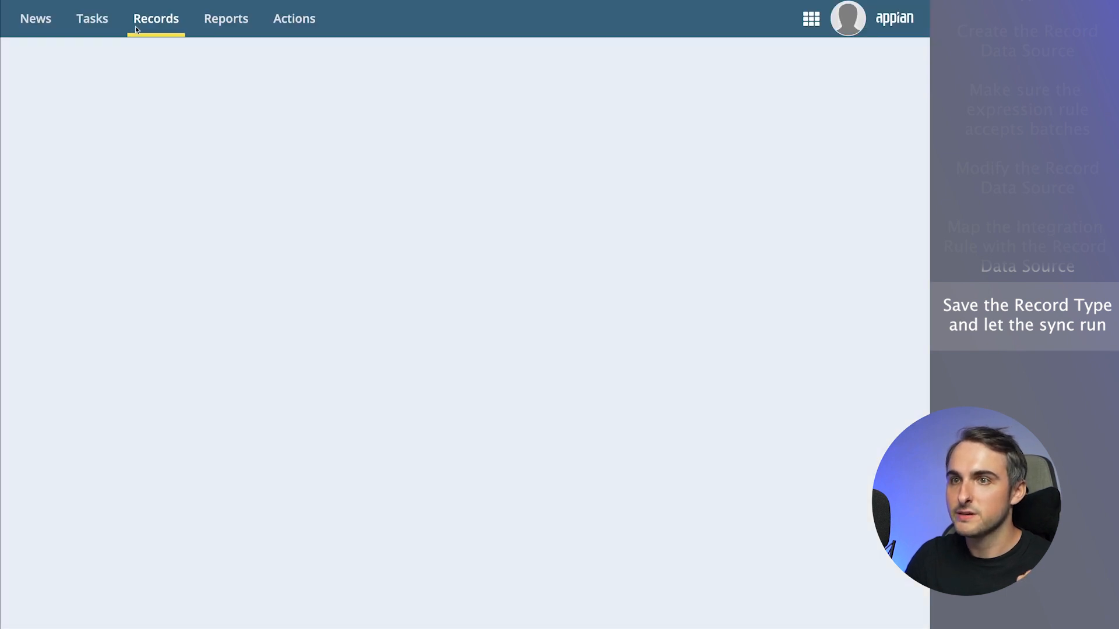
scroll(314, 272, down, 10)
scroll(314, 273, up, 10)
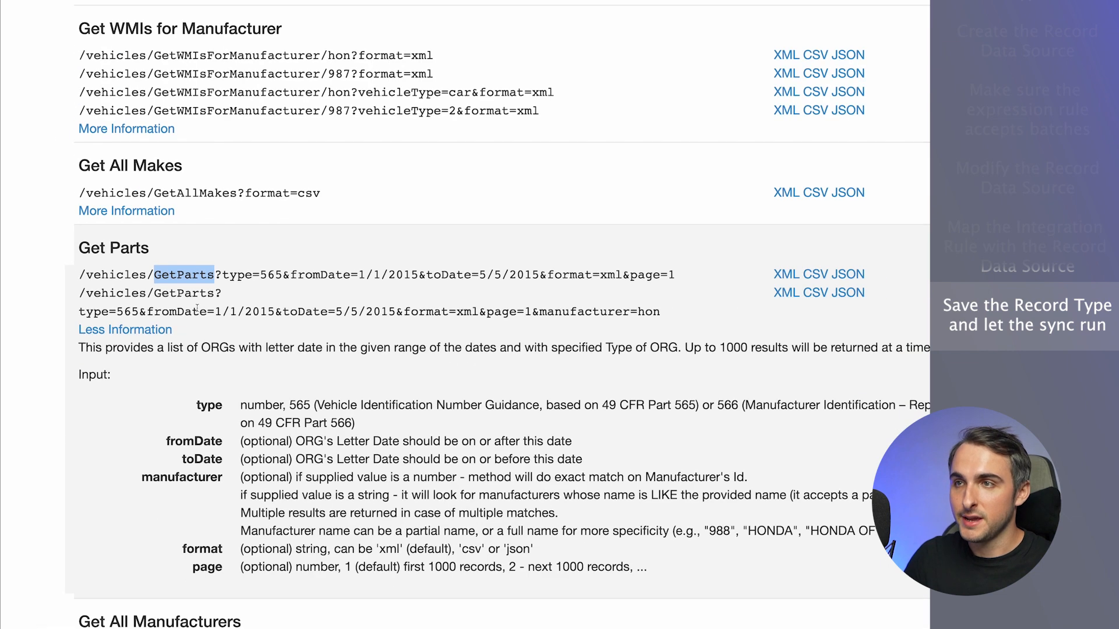
scroll(197, 309, up, 4)
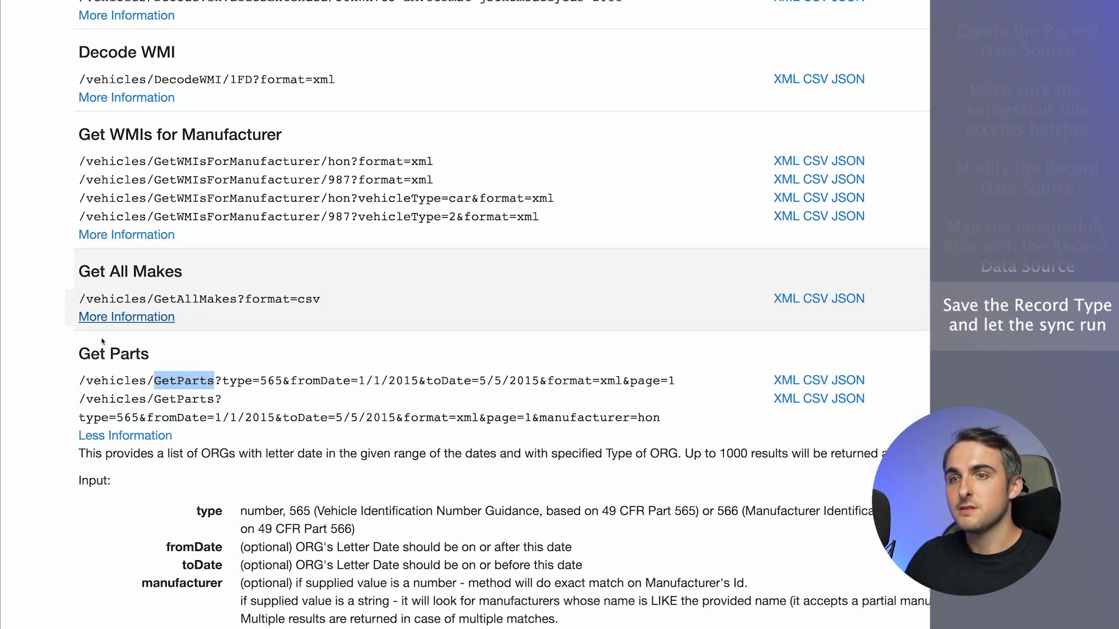